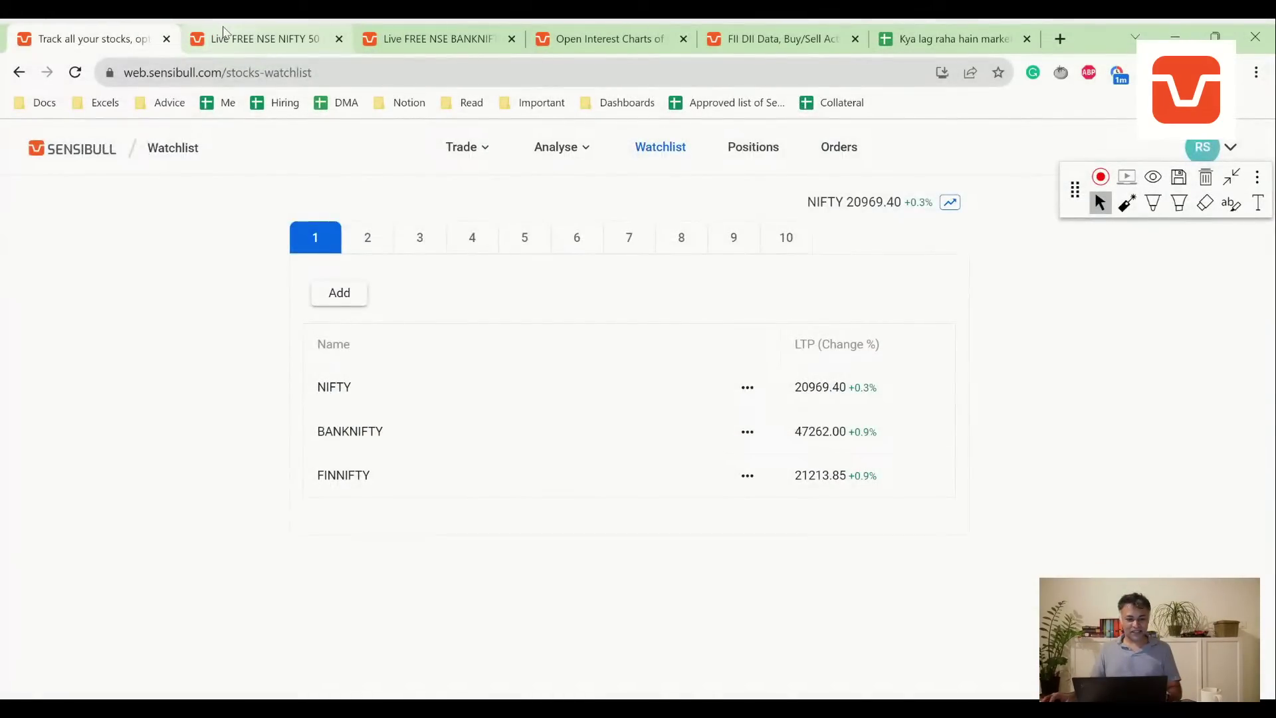
Zoom and pan the NIFTY chart to the latest candles, nudging the 20862.56 level line lower.
scroll(1183, 361, down, 3)
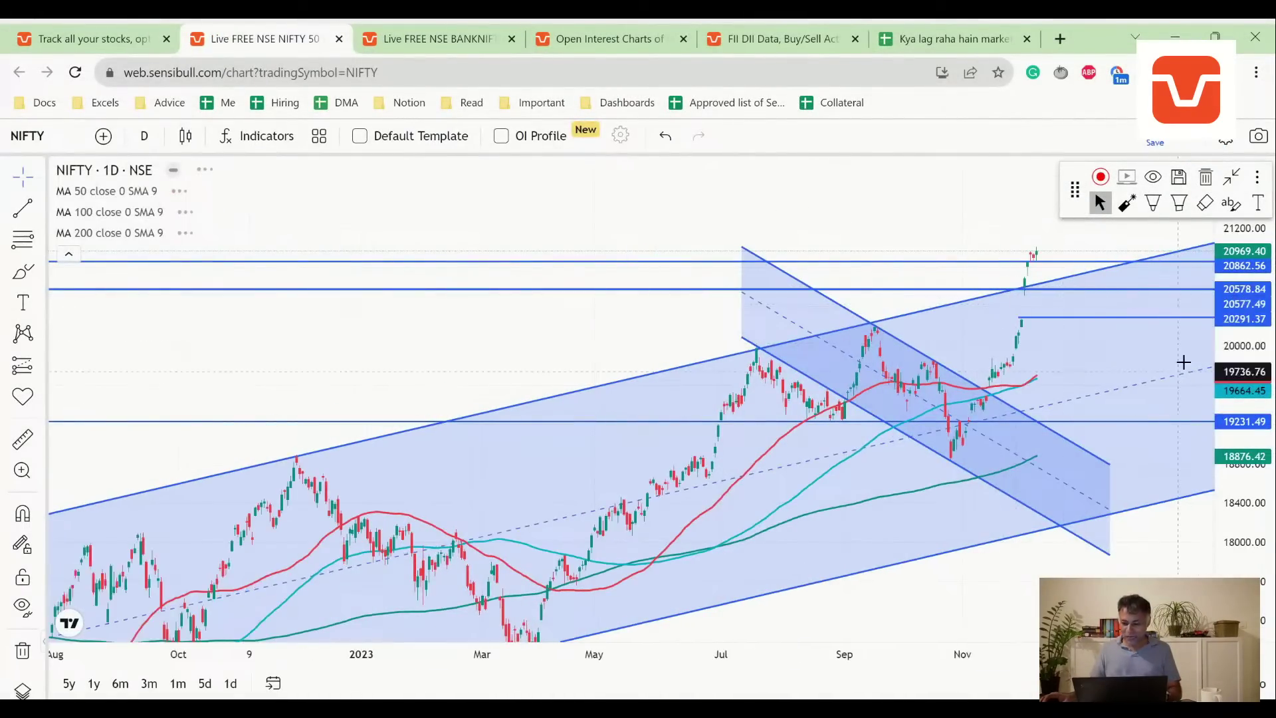
scroll(1107, 422, up, 5)
scroll(1107, 422, up, 4)
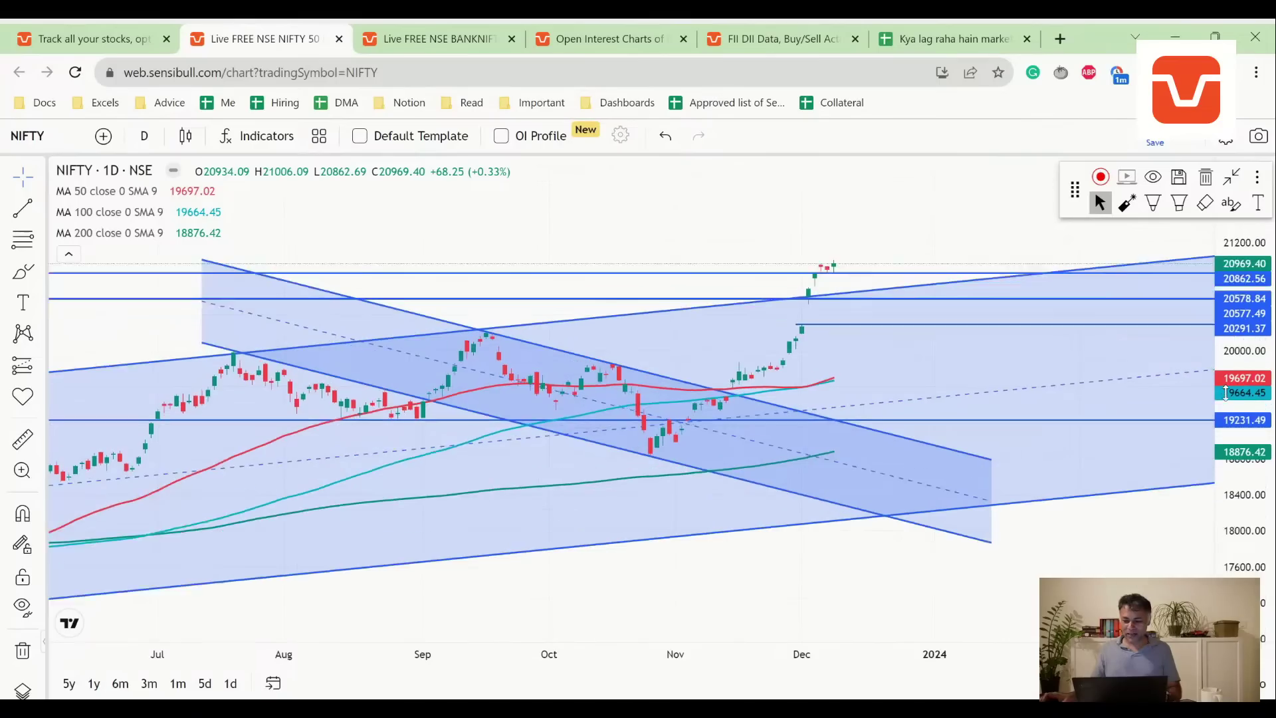
drag(869, 211, 945, 335)
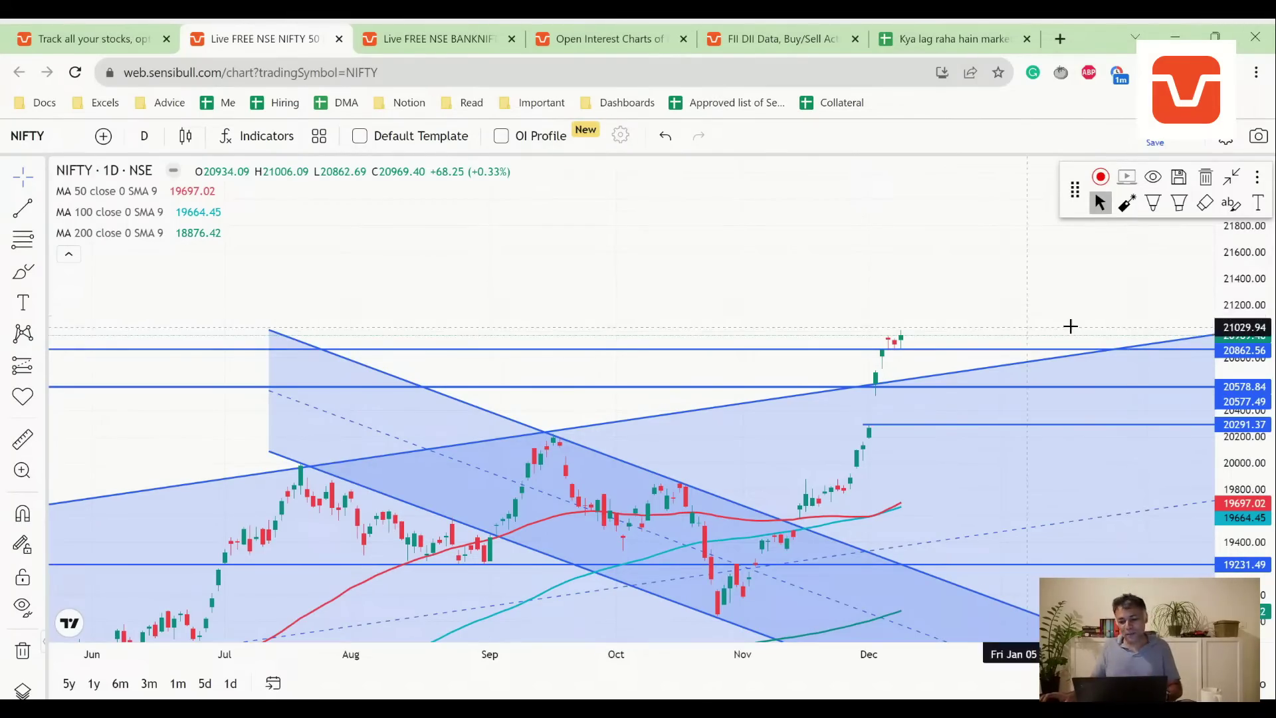
scroll(1237, 339, up, 2)
drag(1254, 348, 749, 351)
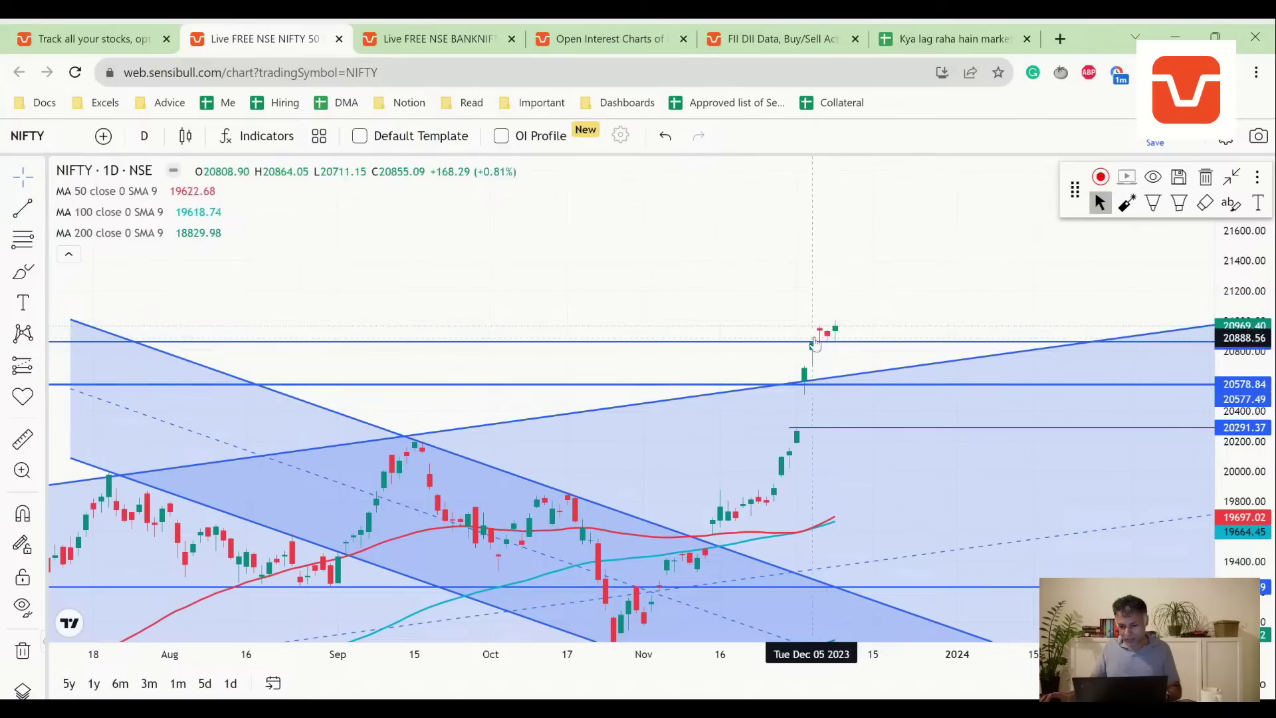
Circle the latest December NIFTY candles in green, with an arrow pointing to them and a BH note.
click(1150, 206)
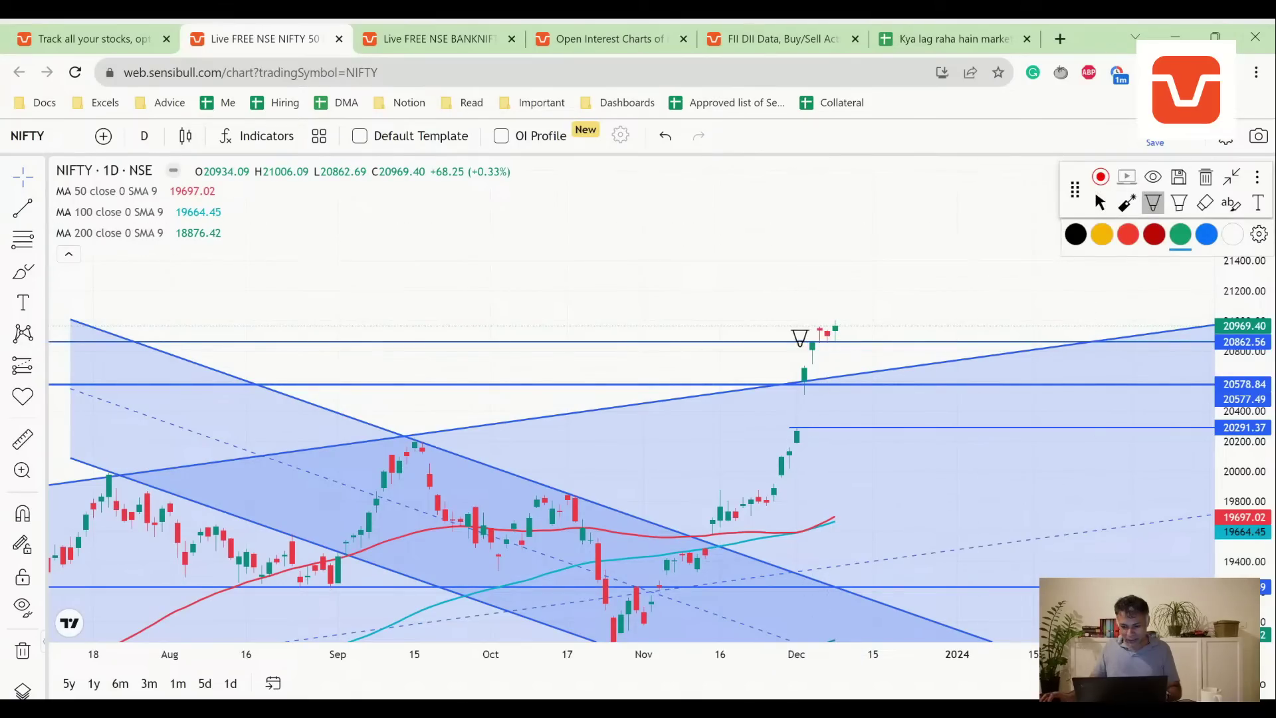
drag(829, 357, 801, 339)
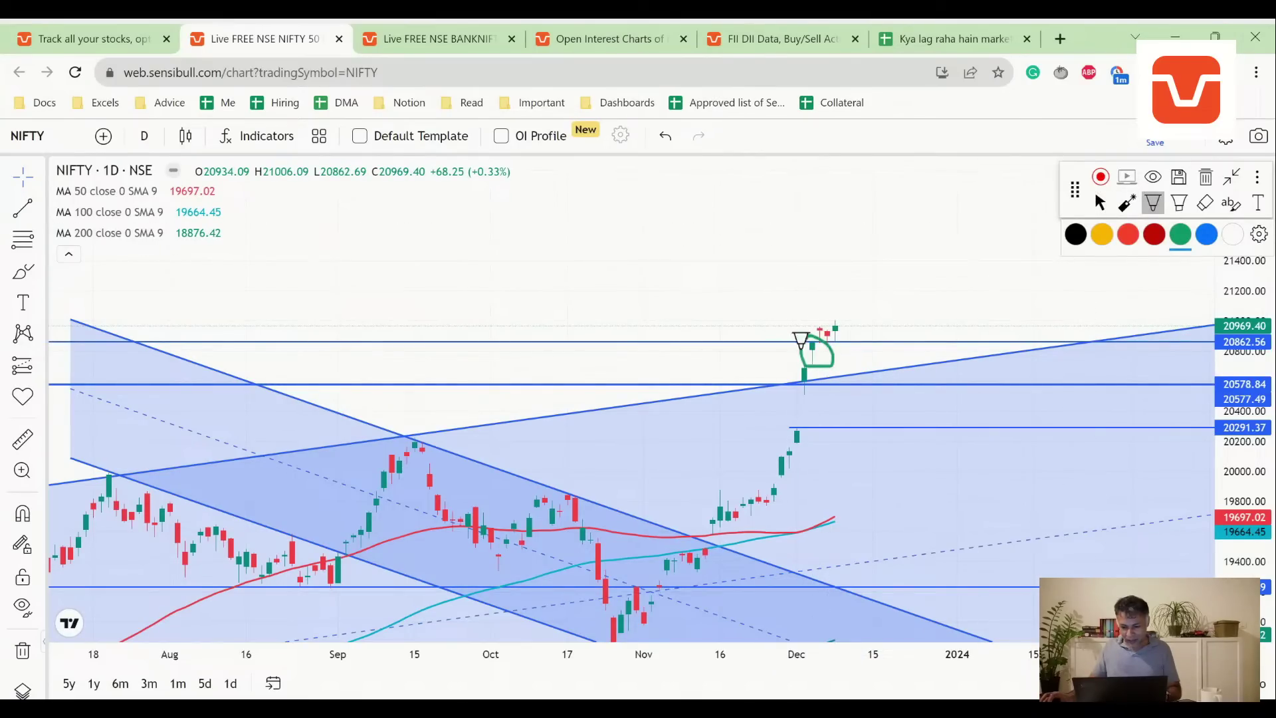
drag(742, 297, 794, 327)
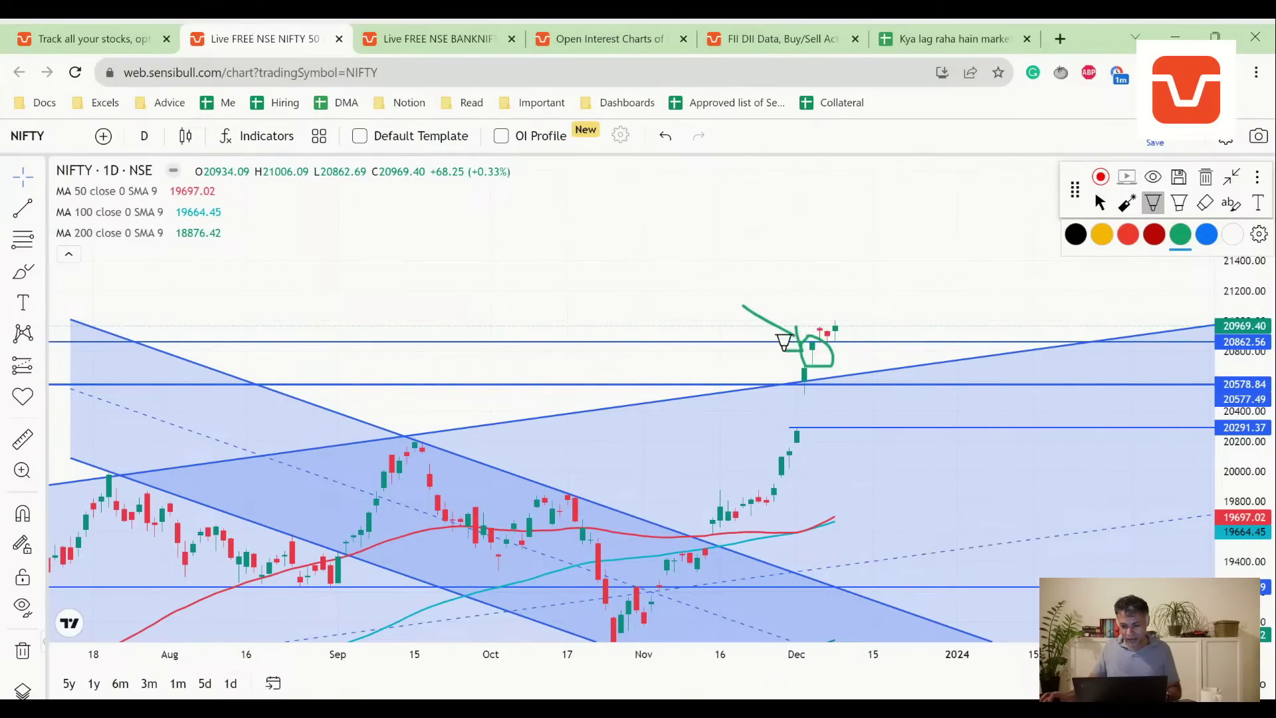
mouse_move(689, 323)
mouse_down()
mouse_move(678, 275)
mouse_move(693, 295)
mouse_move(715, 267)
mouse_move(726, 300)
mouse_up()
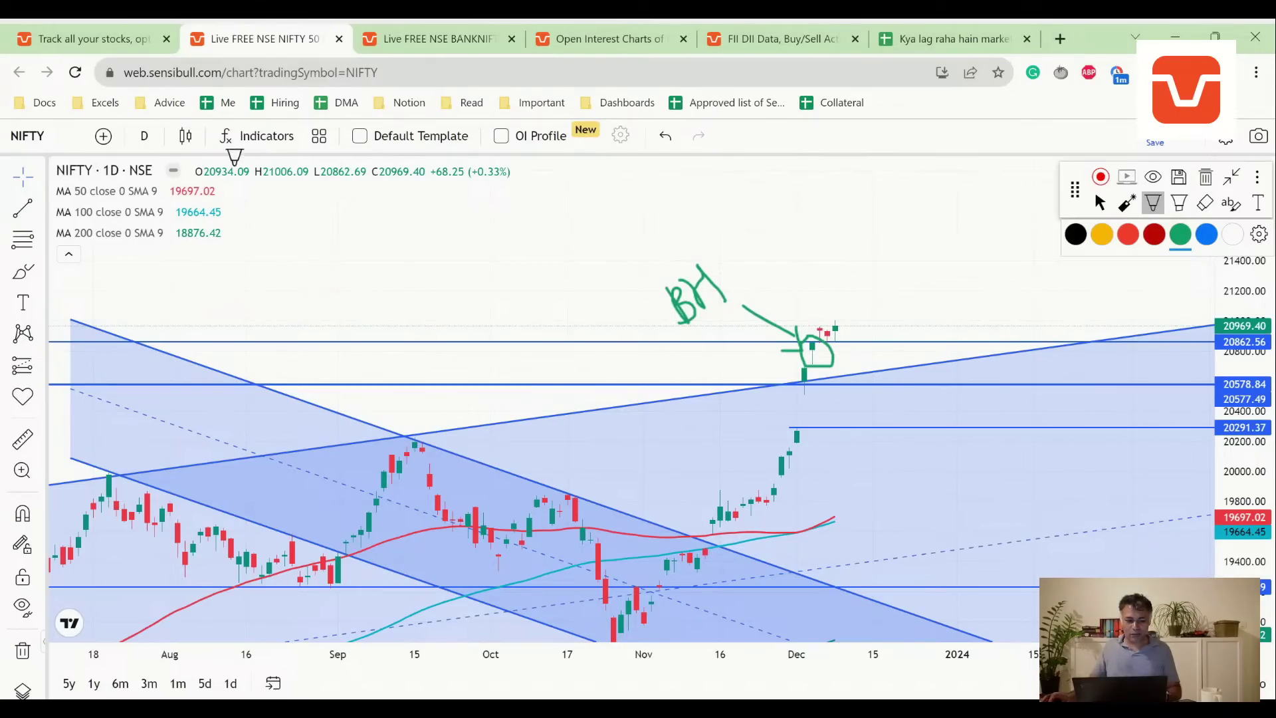
key(Escape)
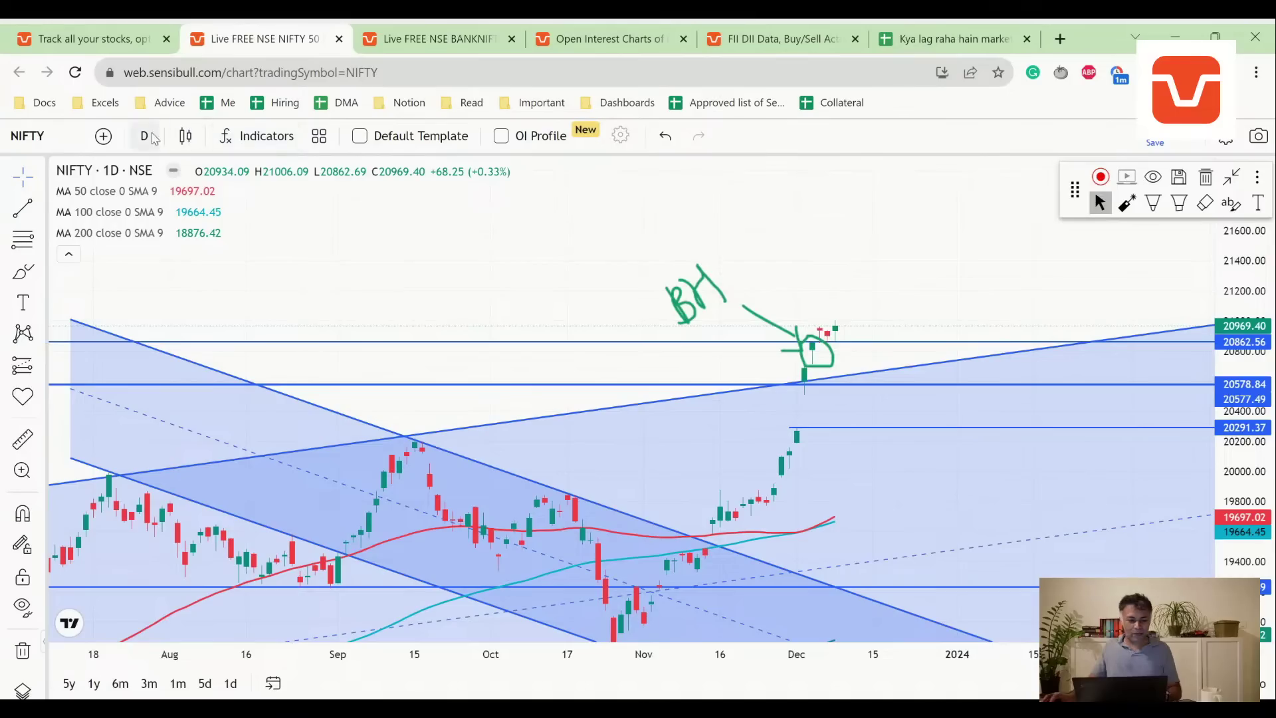
Switch NIFTY to 1-week candles and compress the price scale to fit them.
click(145, 141)
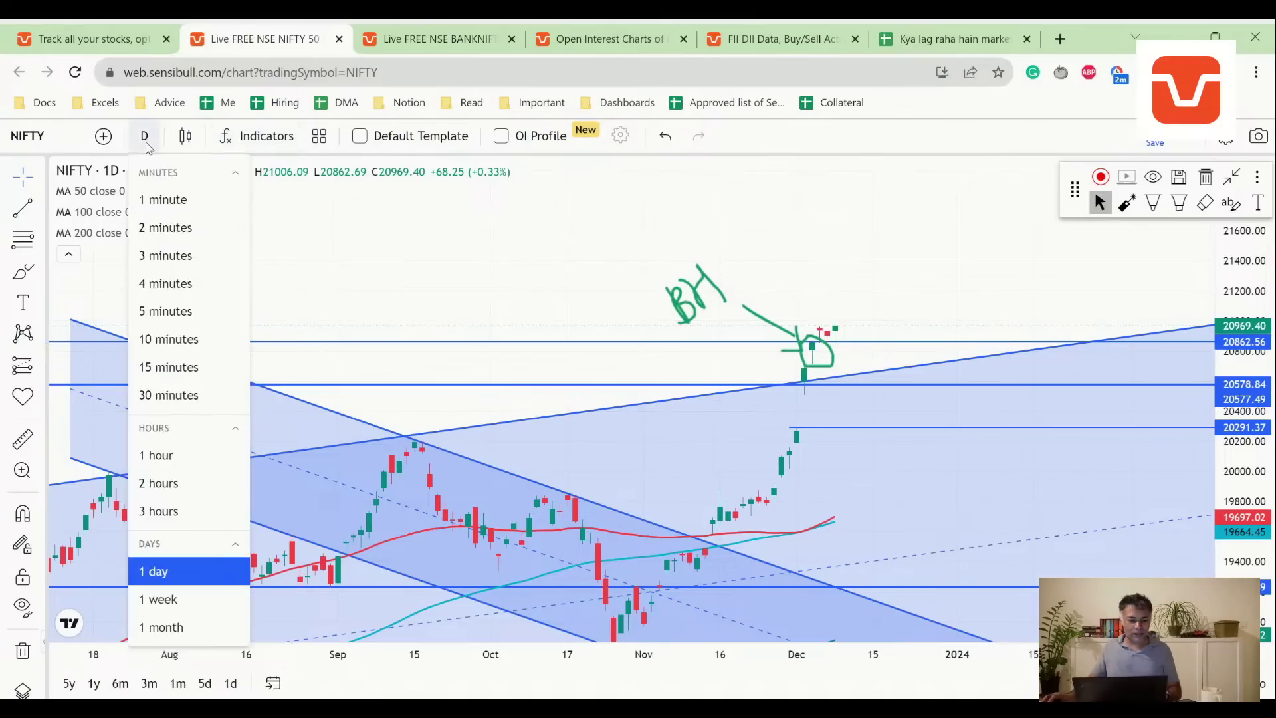
click(193, 599)
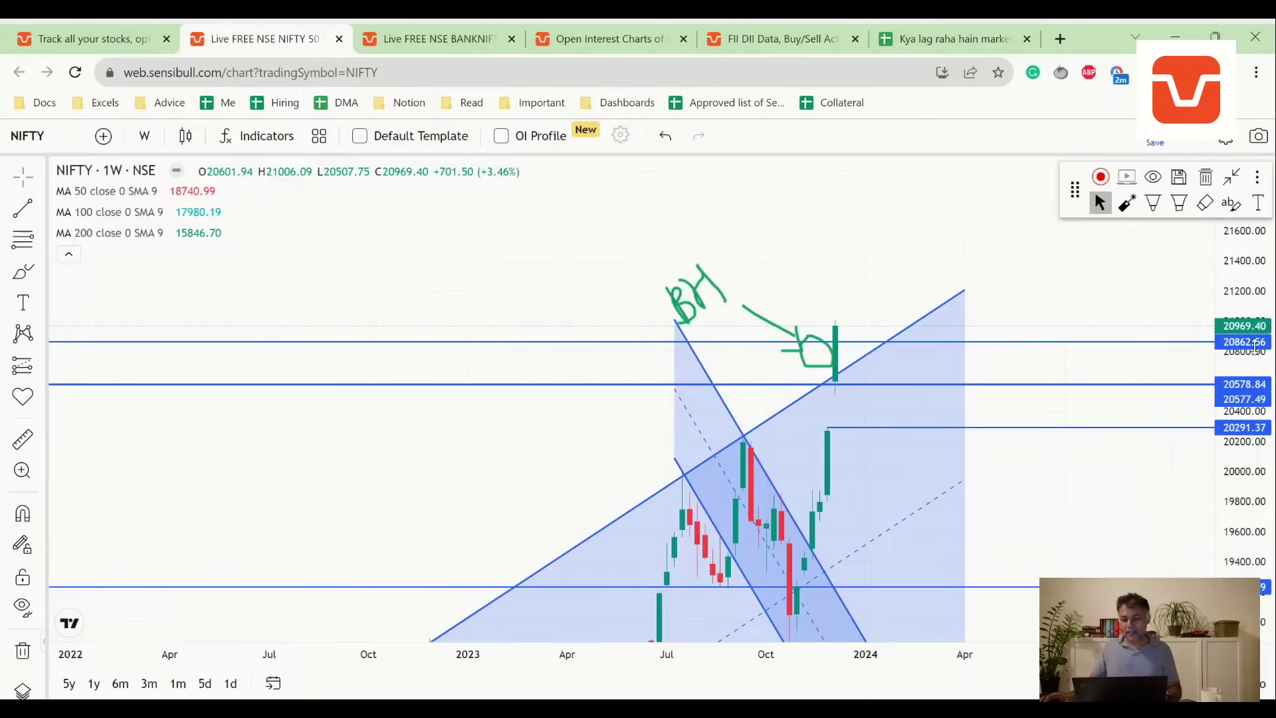
drag(1254, 326, 1255, 352)
scroll(860, 365, down, 2)
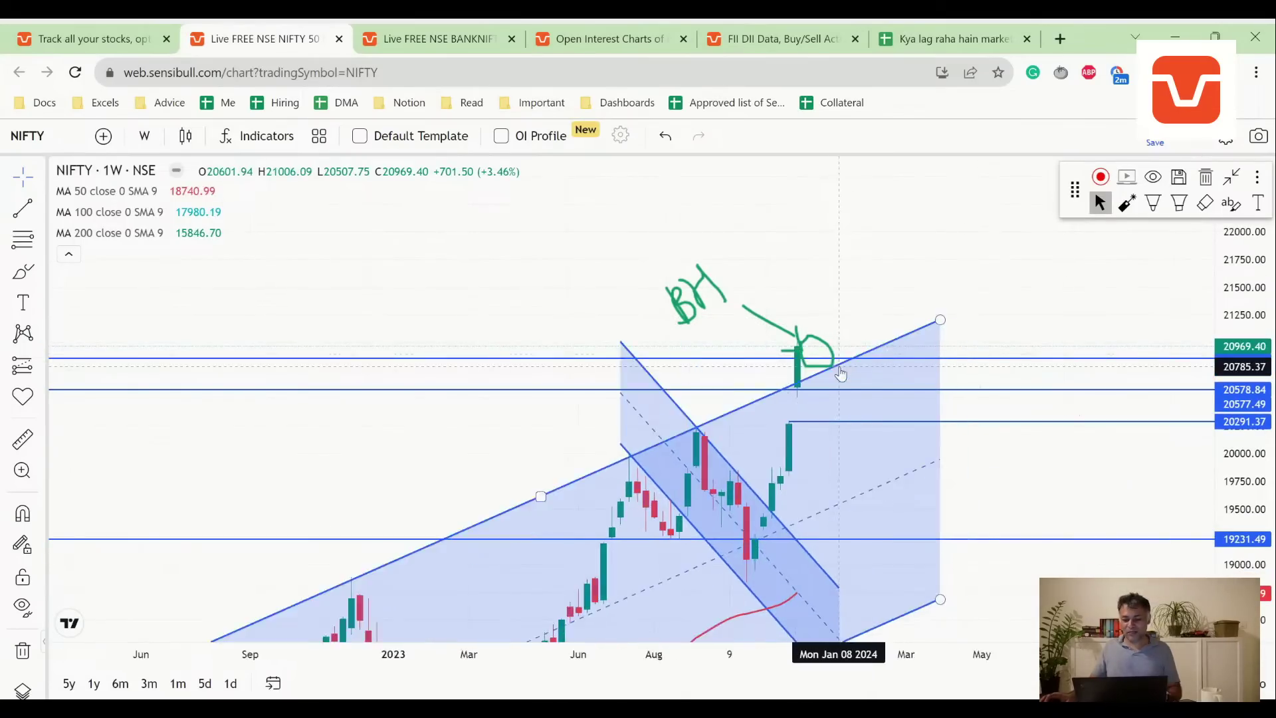
scroll(841, 374, down, 1)
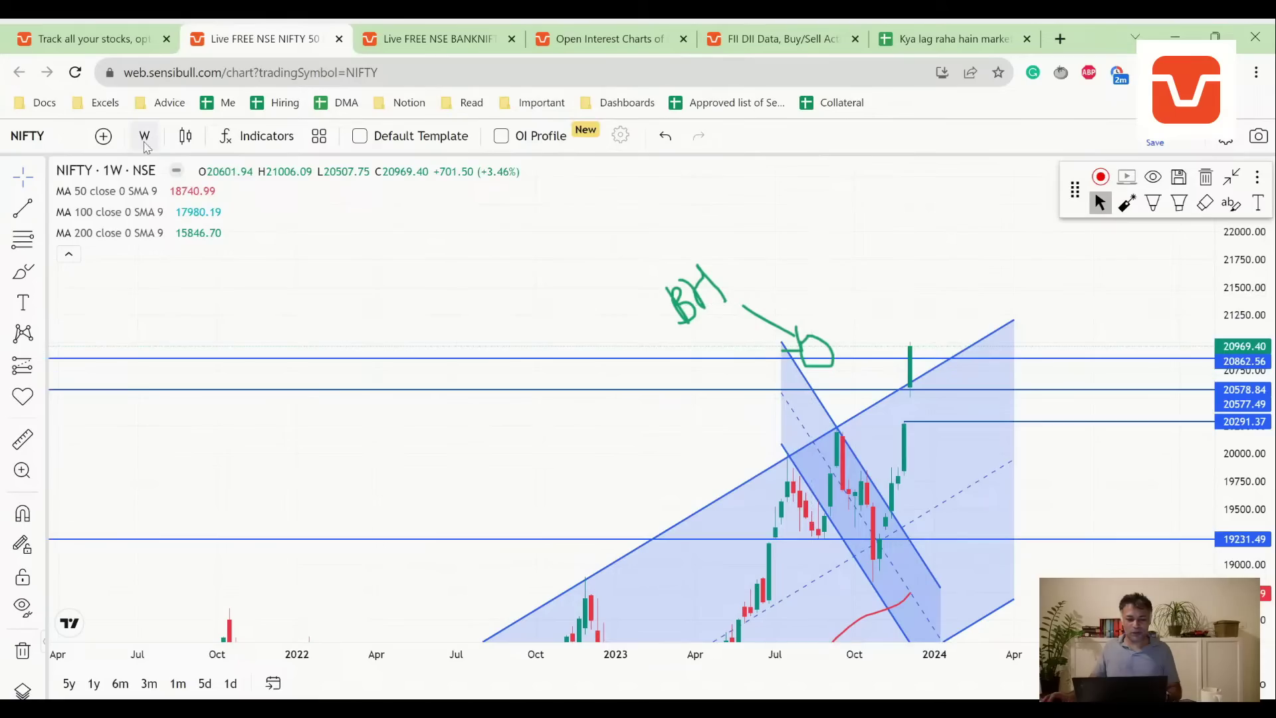
click(950, 39)
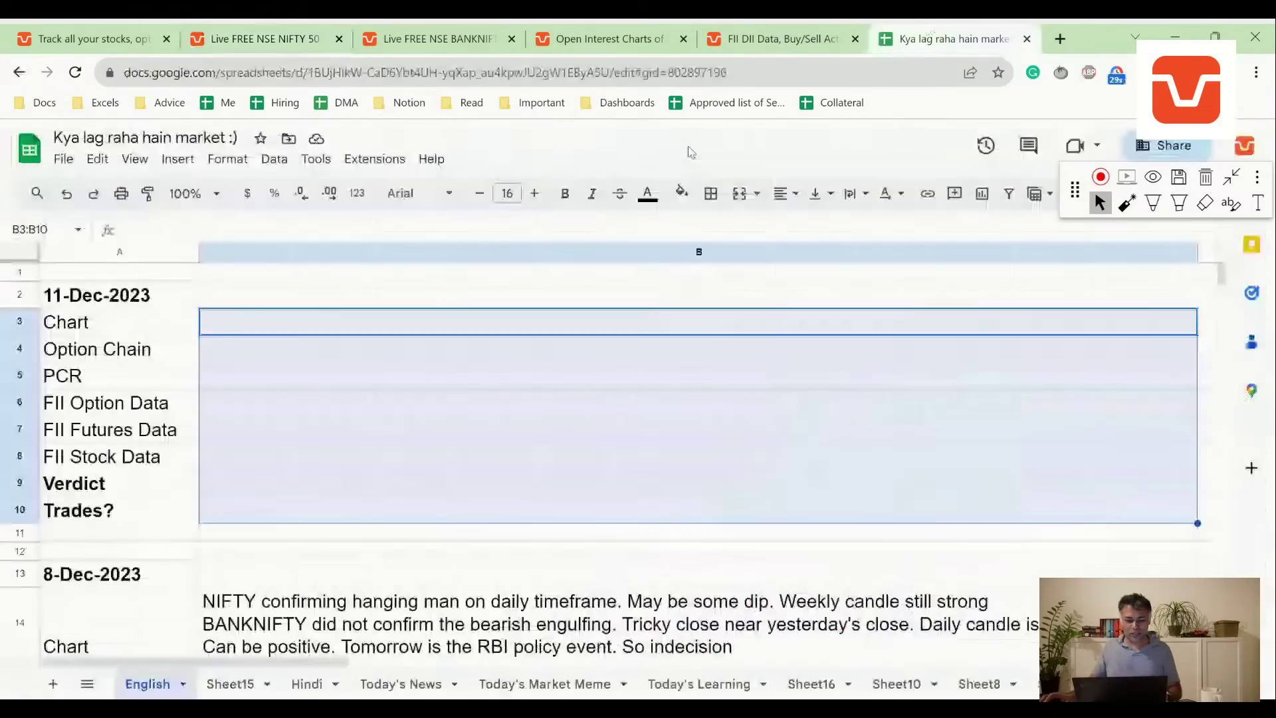
click(339, 322)
text(NIF)
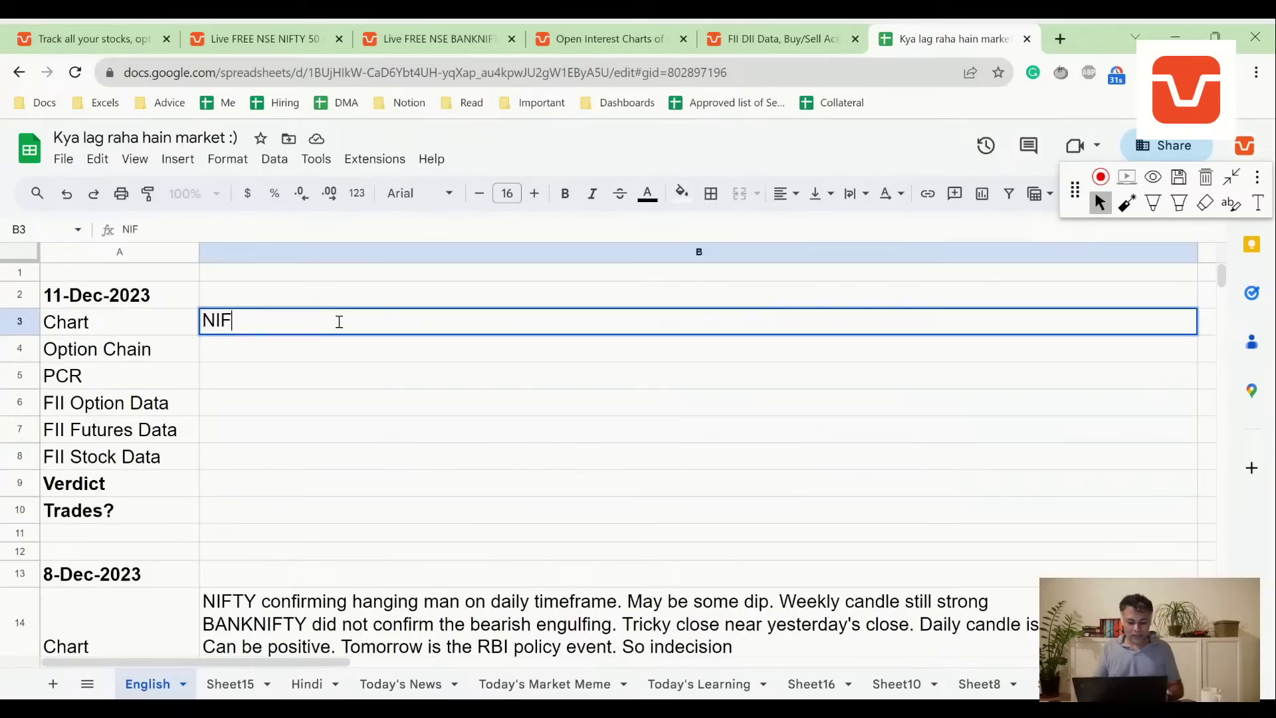
text(TY taking suppo)
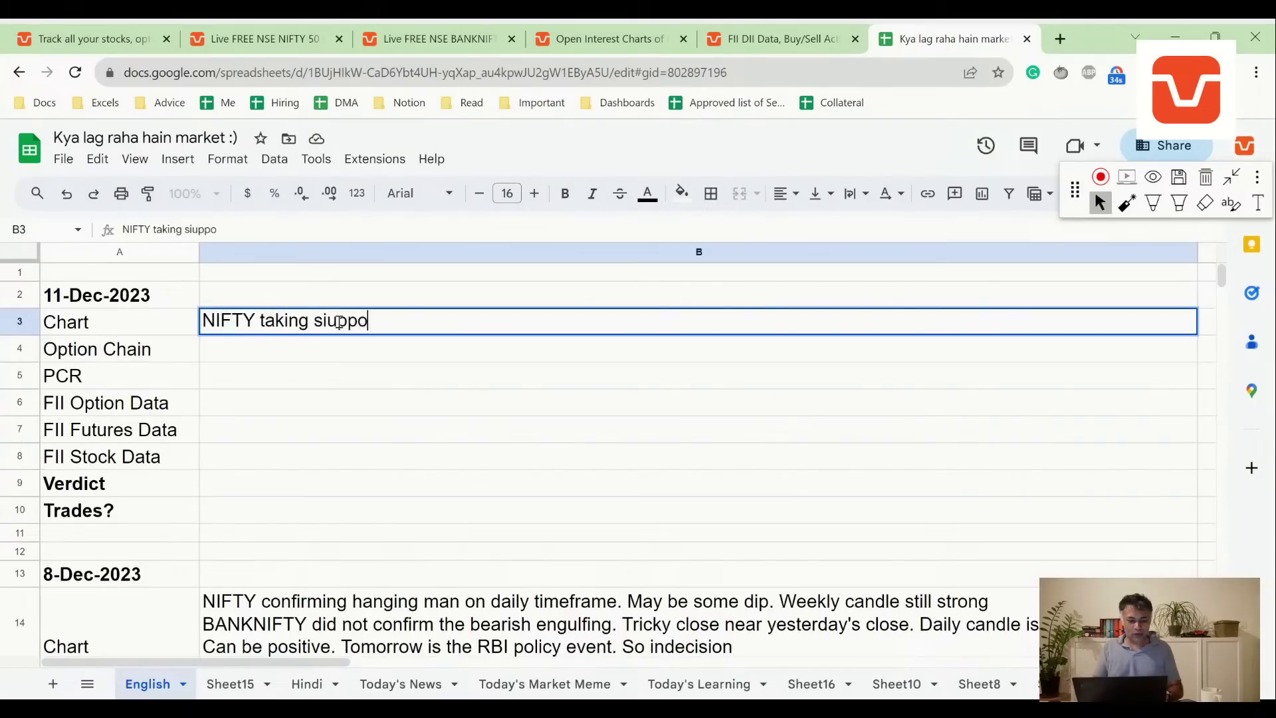
key(BackSpace)
key(BackSpace)
key(BackSpace)
key(BackSpace)
key(BackSpace)
text(support at 2)
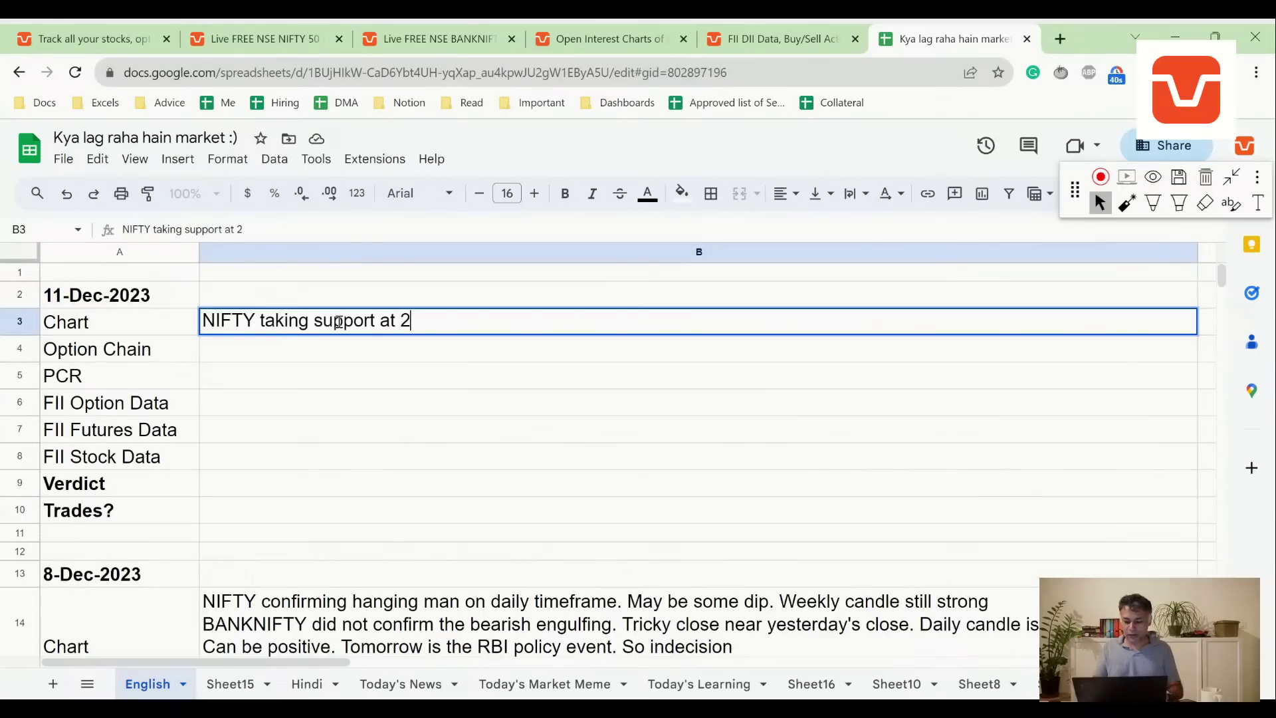
text(0850-)
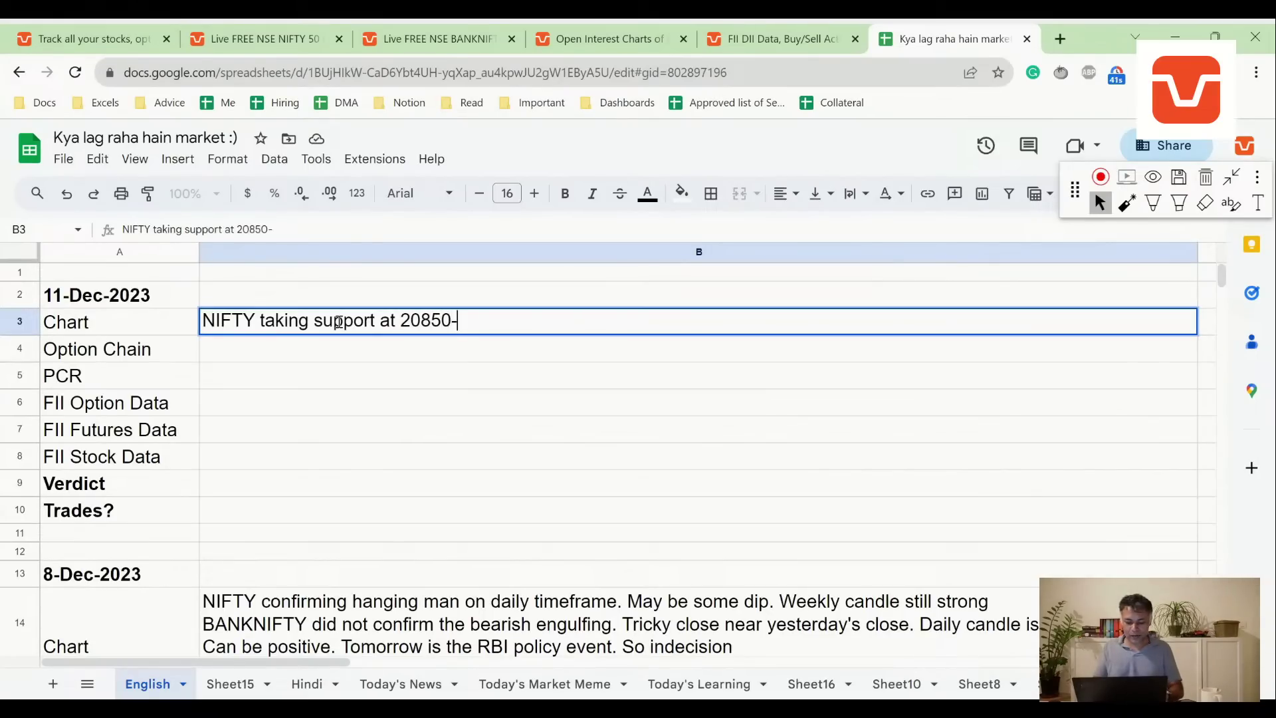
text(20900 Zoe)
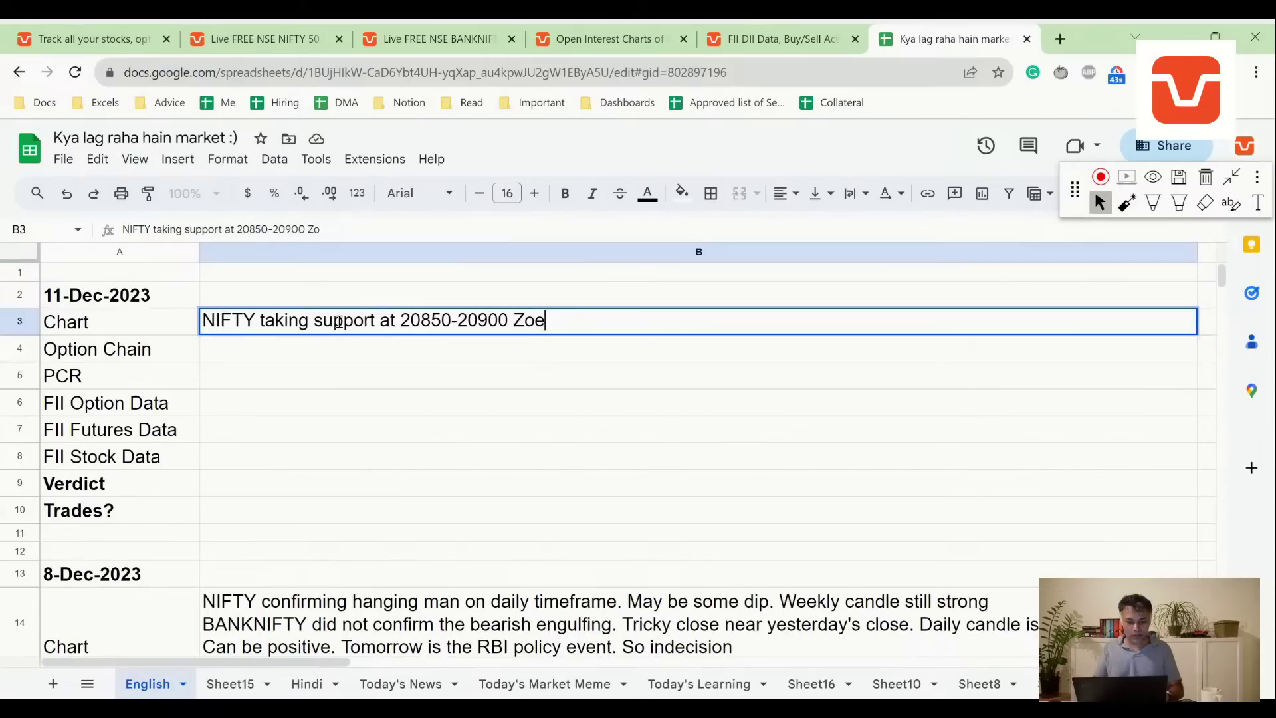
key(BackSpace)
text(ne. Weekly candle Bullish Marubozu)
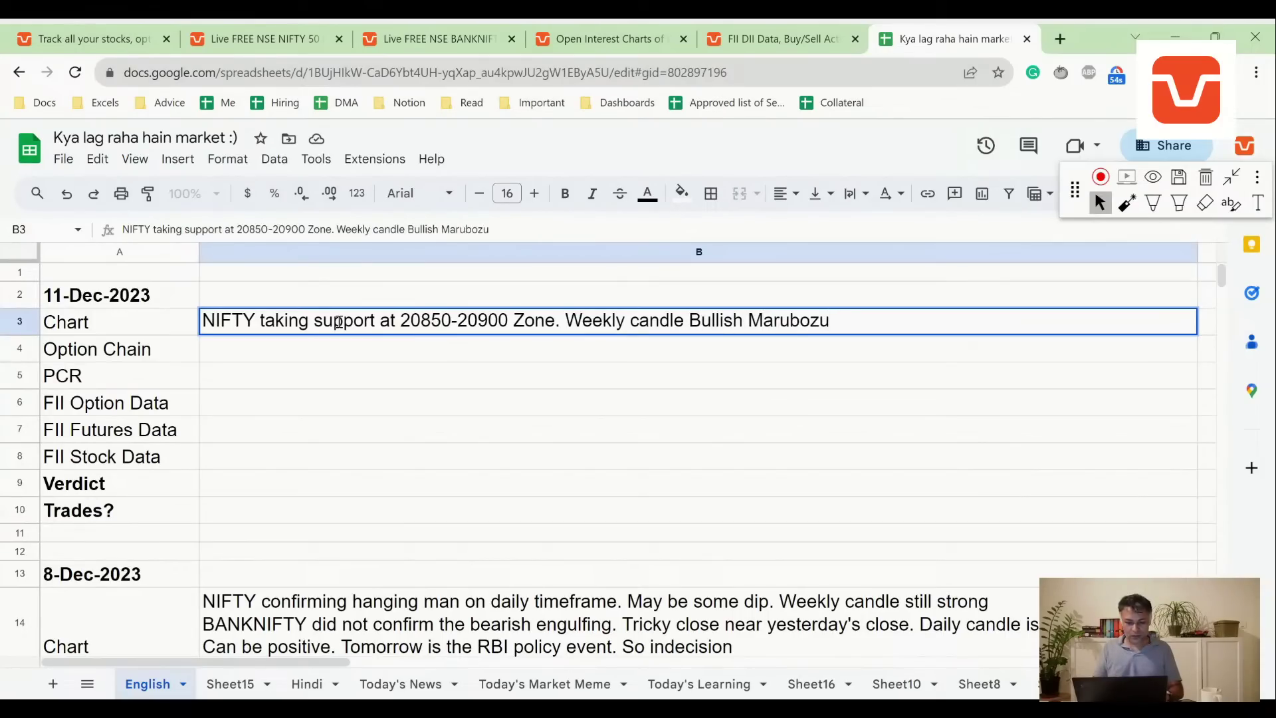
key(Return)
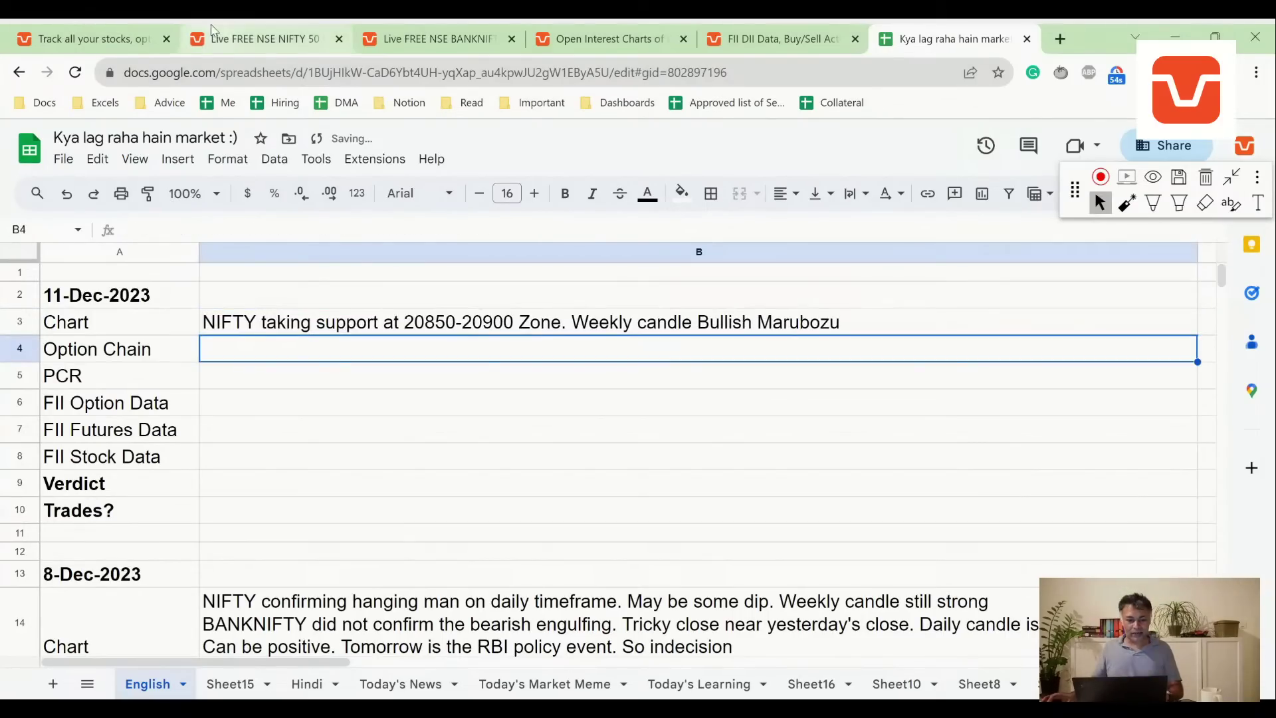
Open the BANKNIFTY chart and set its interval to 1 week.
click(249, 33)
click(429, 39)
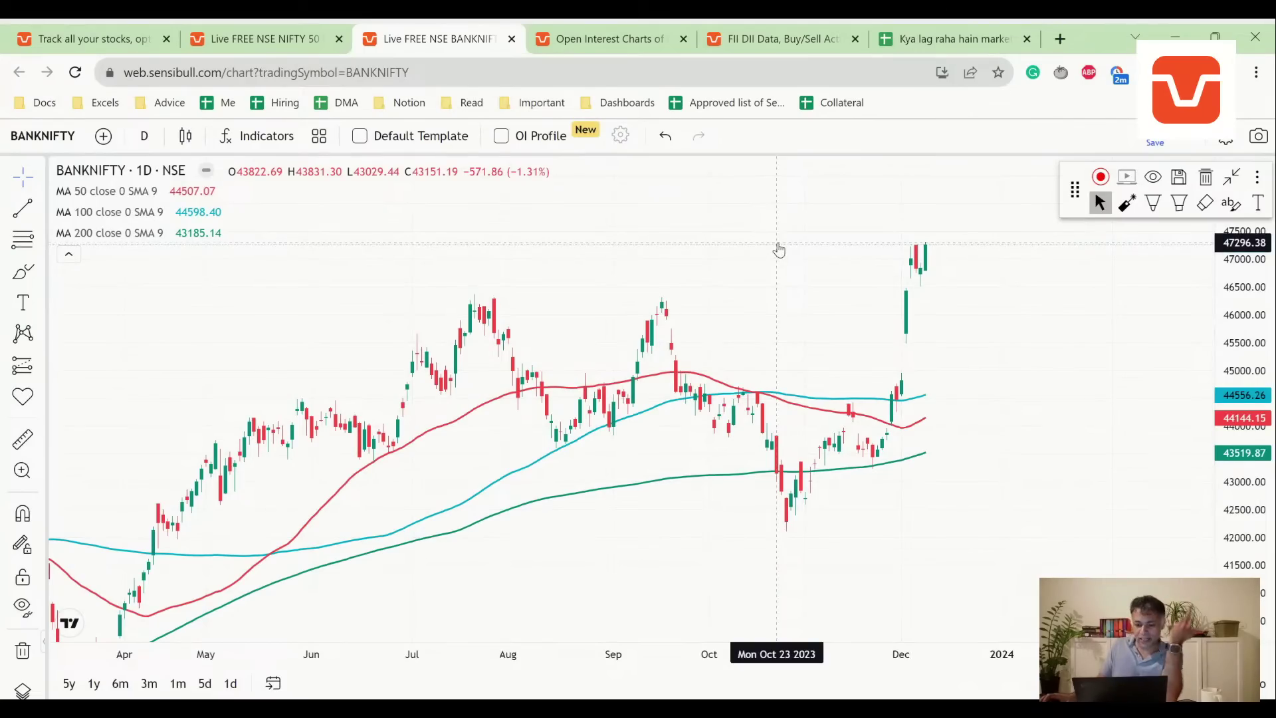
click(147, 140)
click(179, 600)
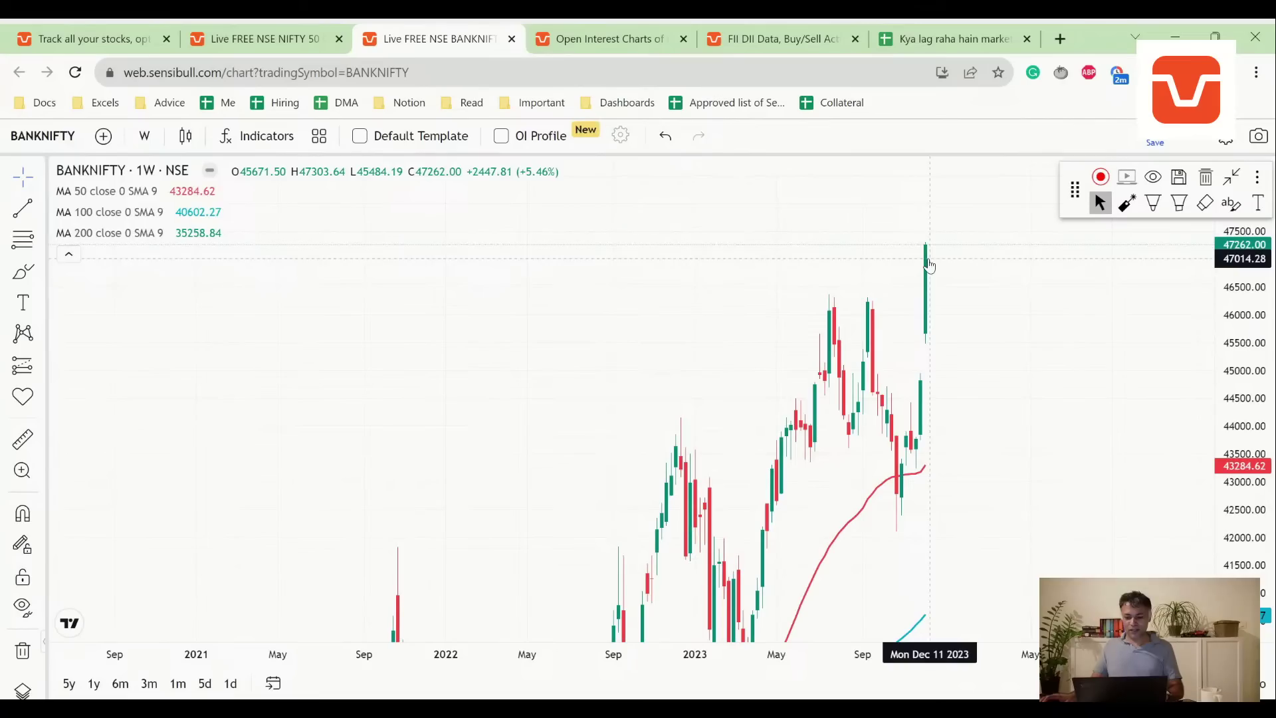
Start a new BANKNIFTY line inside the B3 chart note.
click(944, 38)
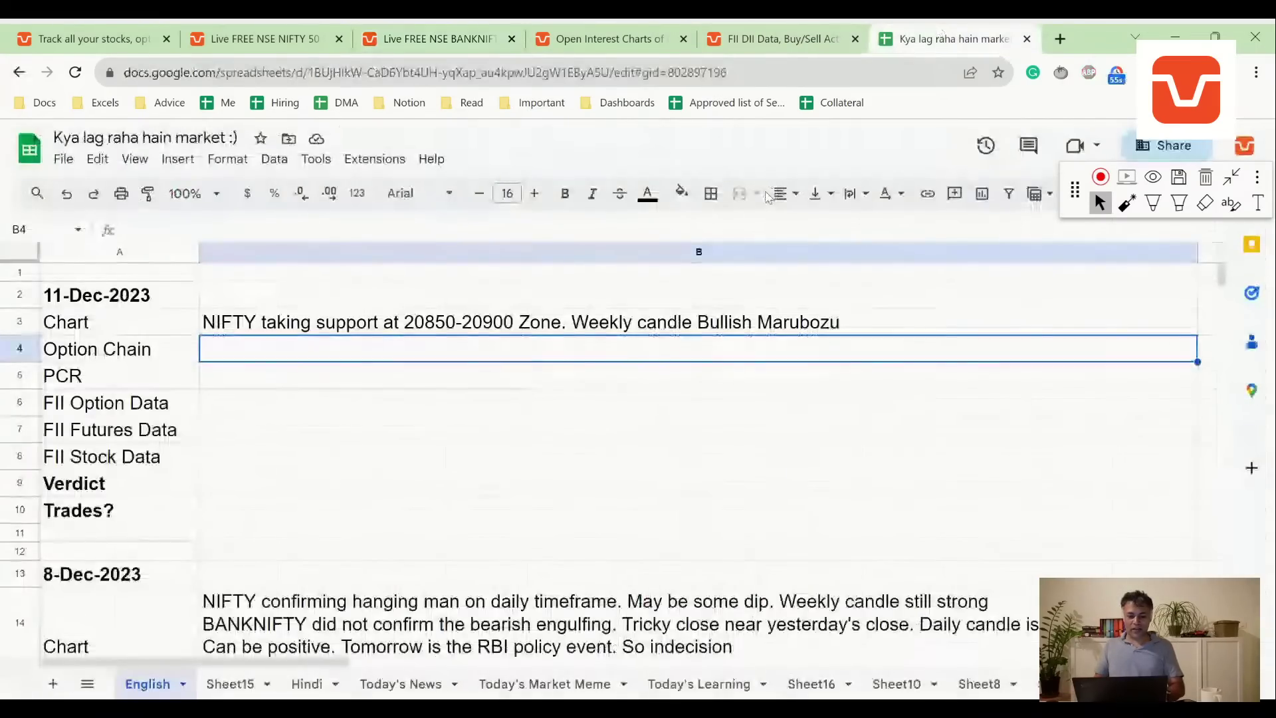
key(Up)
key(Return)
key(alt+Return)
text(BANKNIF)
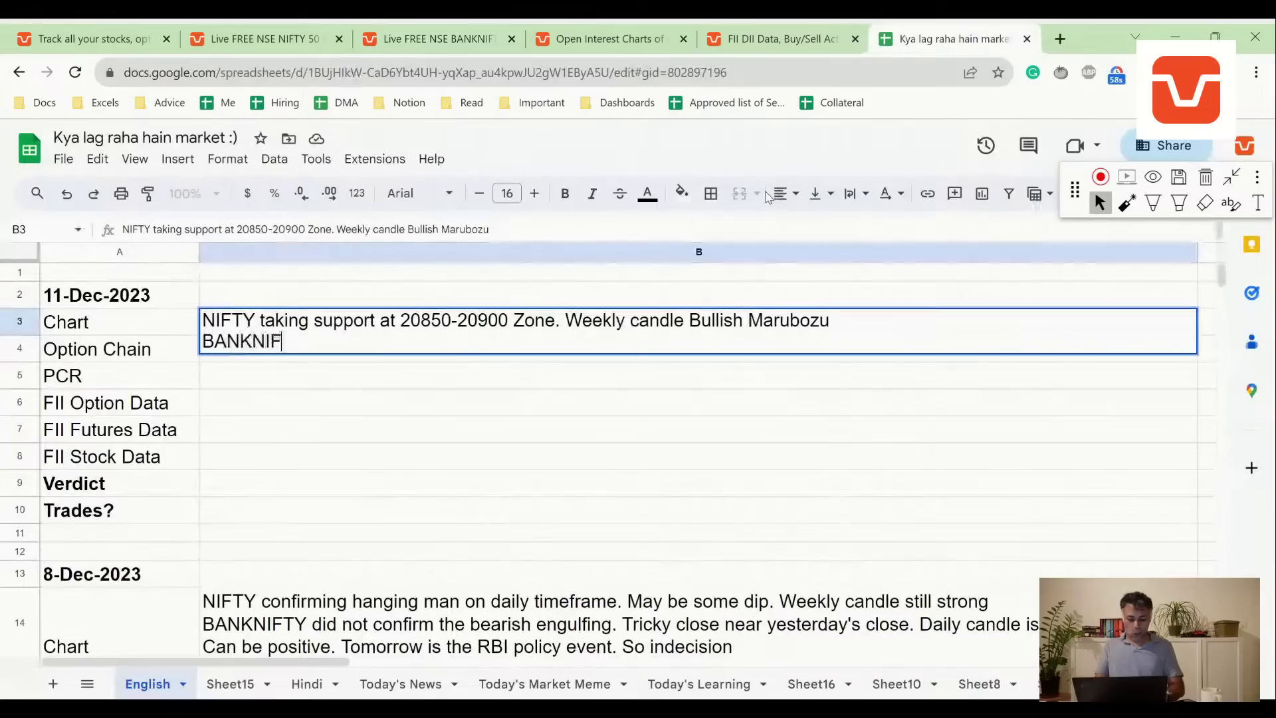
text(TY)
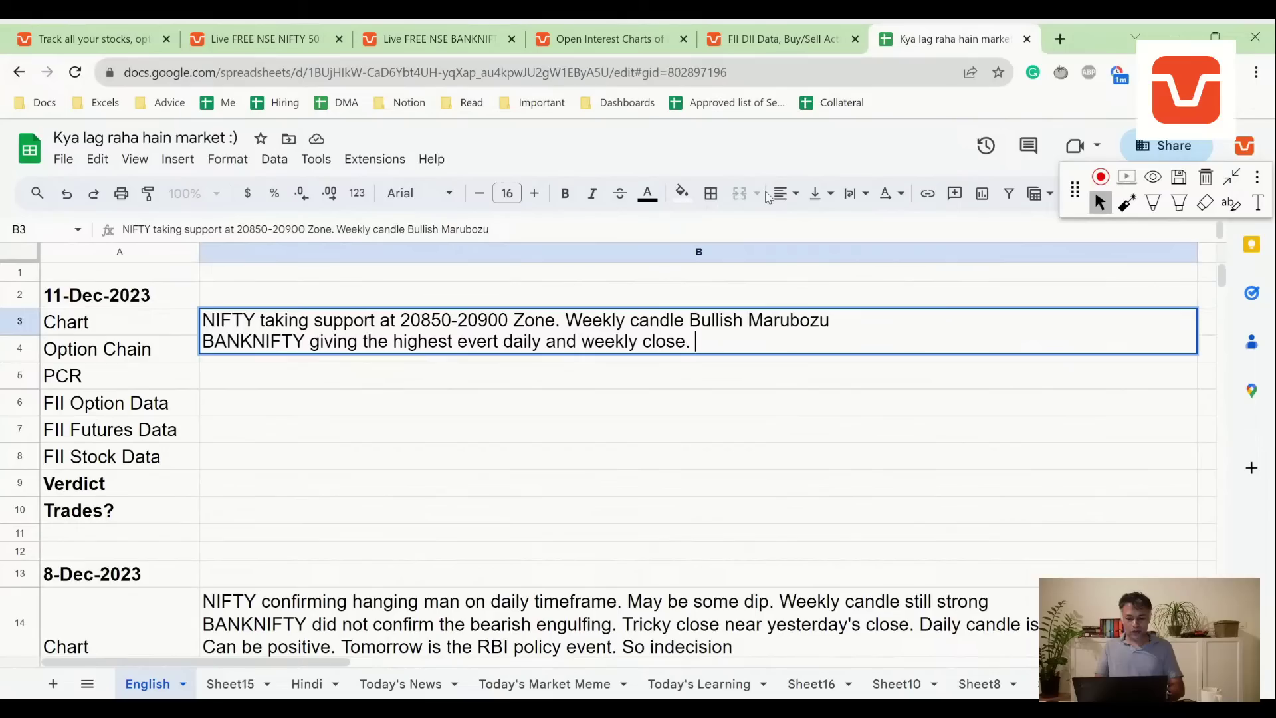
Copy 'Weekly candle Bullish Marubozu' from the NIFTY line to the end of the BANKNIFTY line.
key(ctrl+Left)
key(ctrl+shift+Right)
key(ctrl+shift+Right)
key(ctrl+shift+Right)
key(ctrl+shift+Right)
key(ctrl+c)
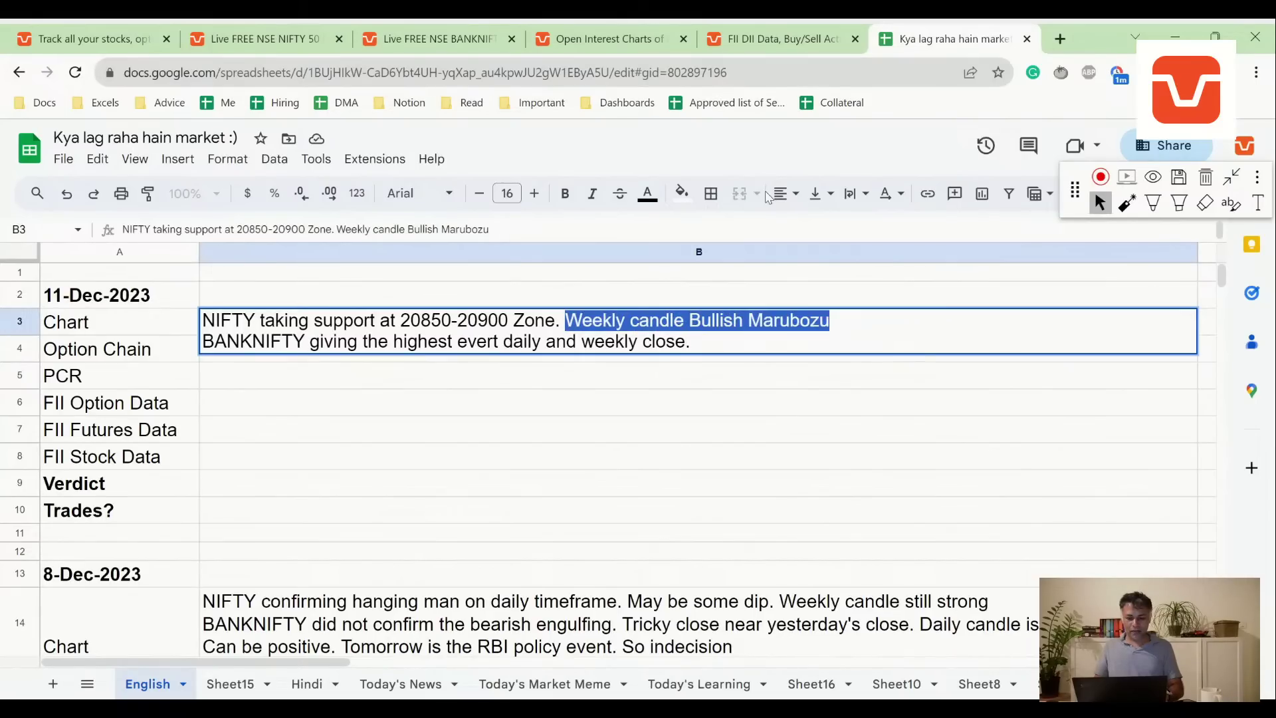
key(Left)
key(Down)
key(End)
key(ctrl+v)
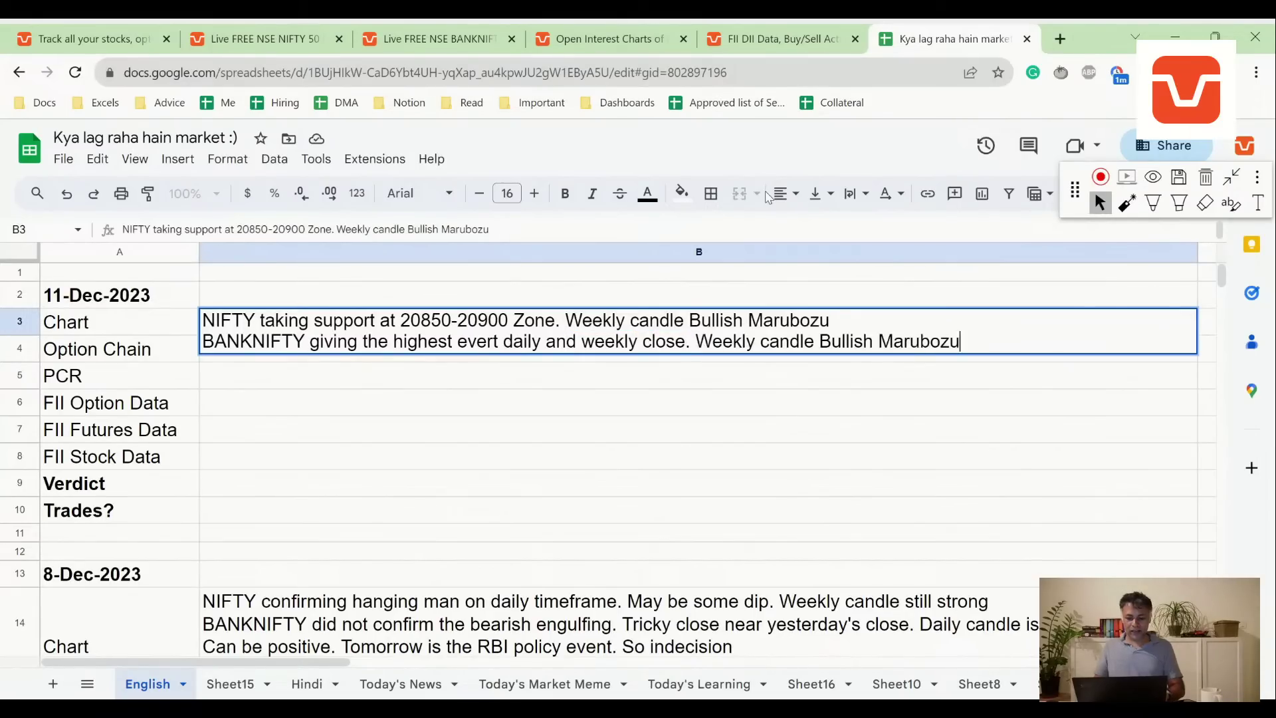
key(Return)
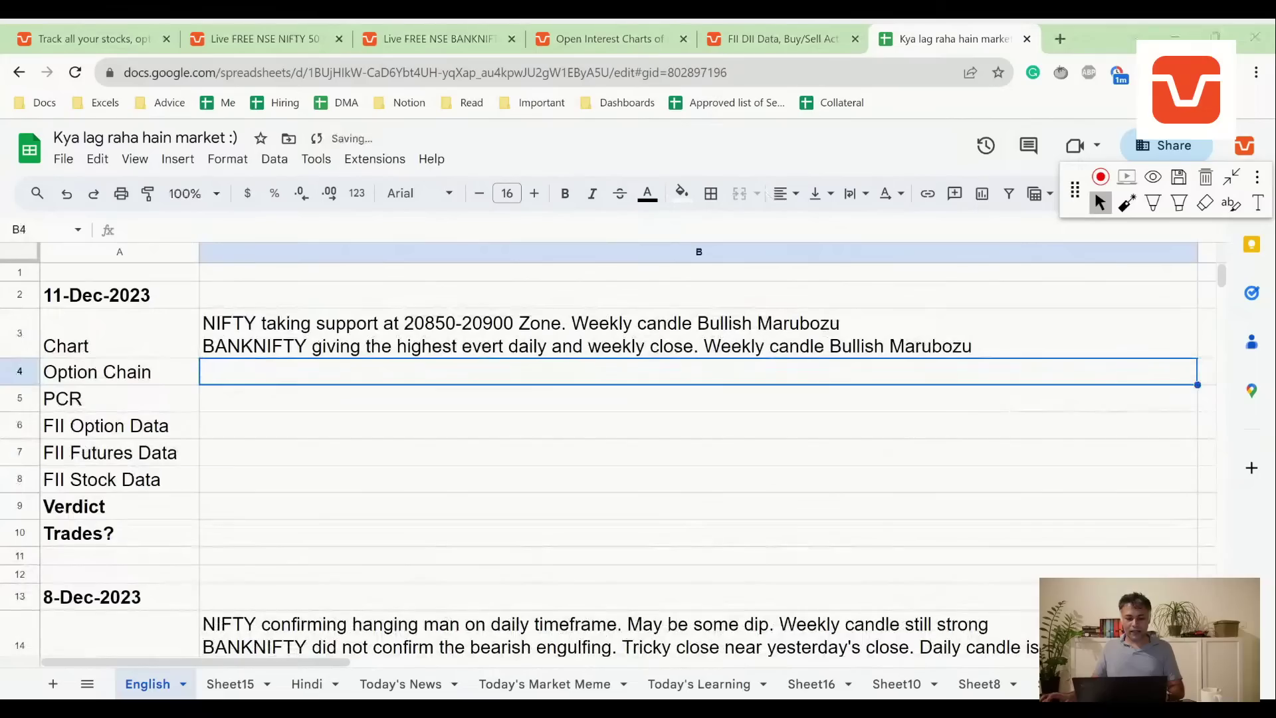
Switch the BANKNIFTY price chart to 1-day candles.
click(565, 33)
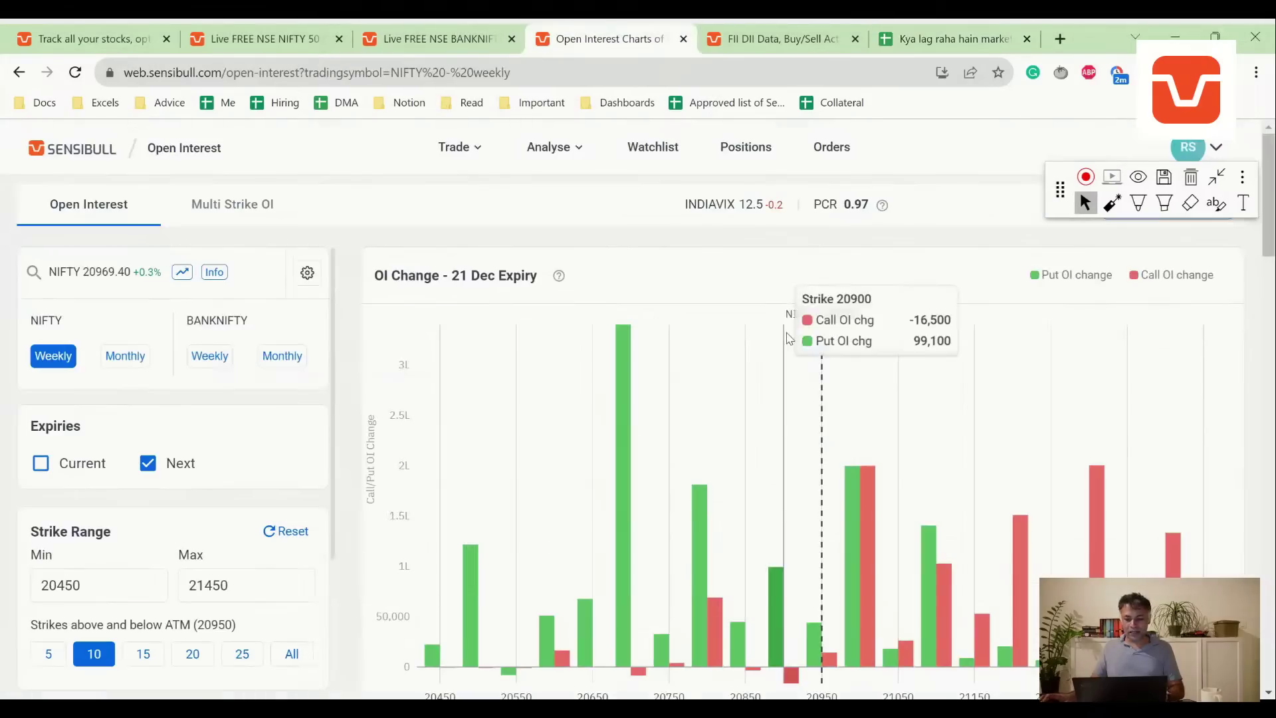
click(370, 30)
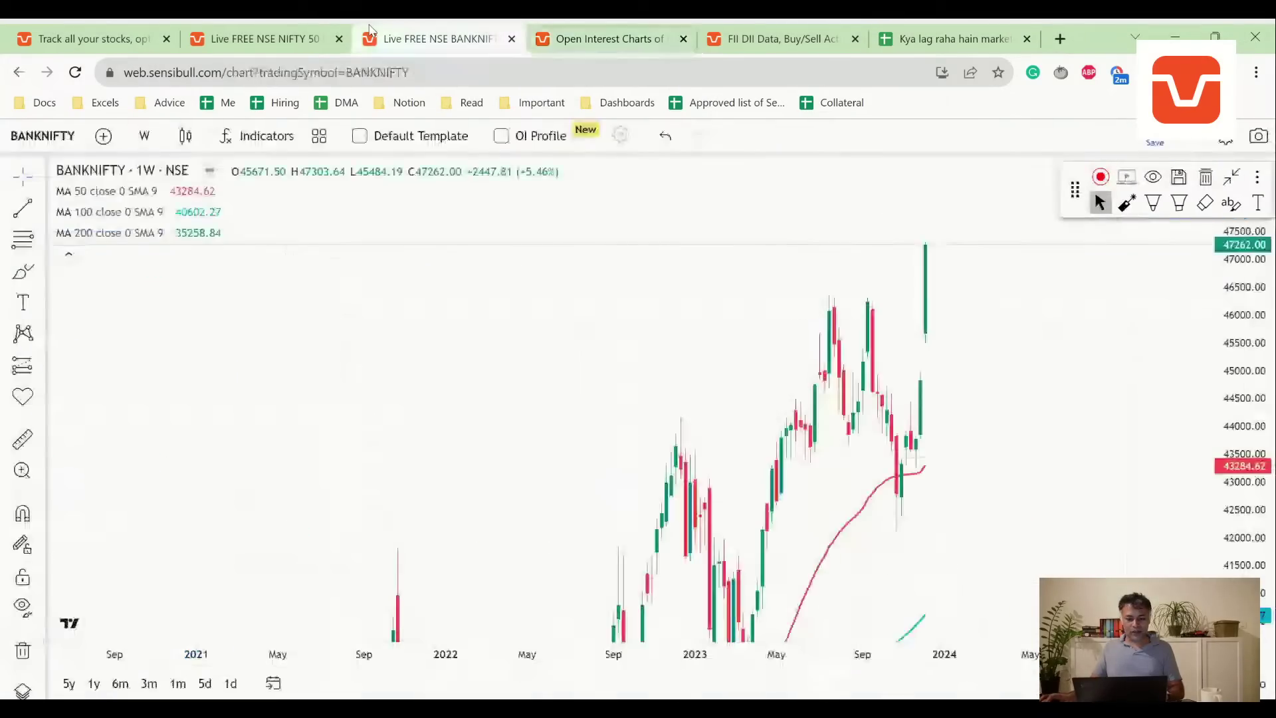
click(144, 135)
click(158, 572)
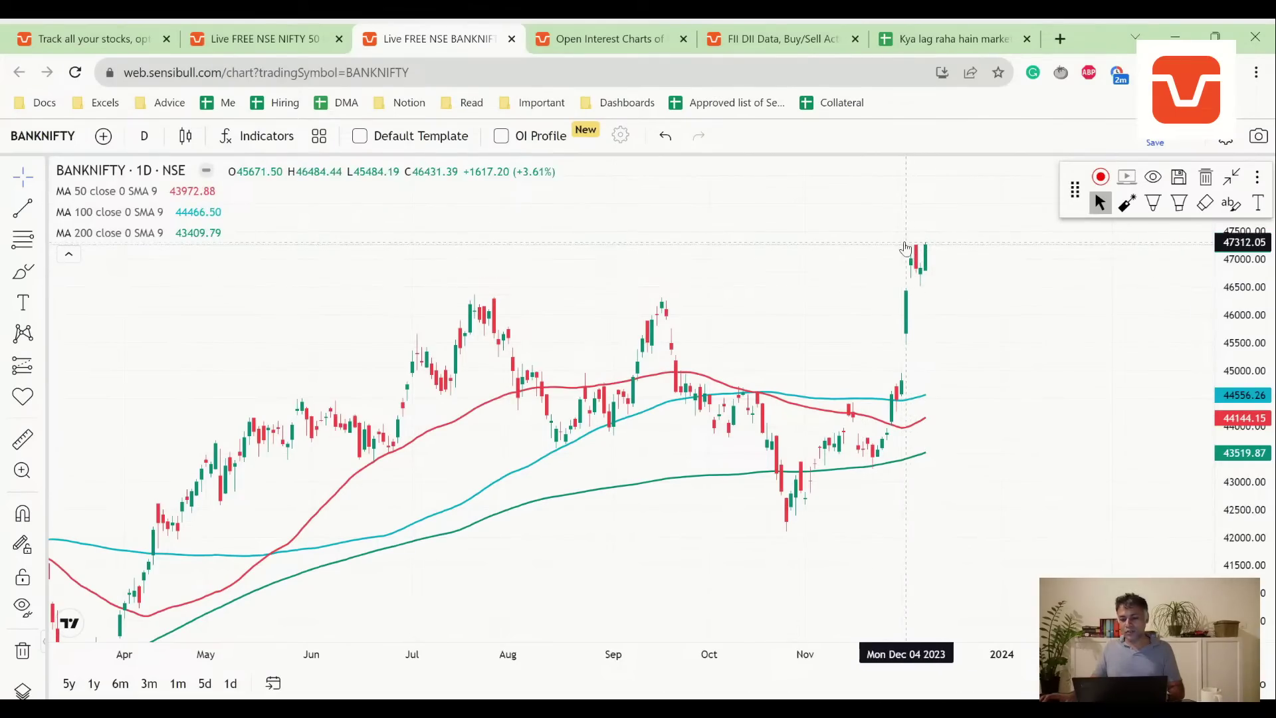
Rescale the chart so the candles look taller and circle the latest December candles in red.
scroll(946, 288, up, 2)
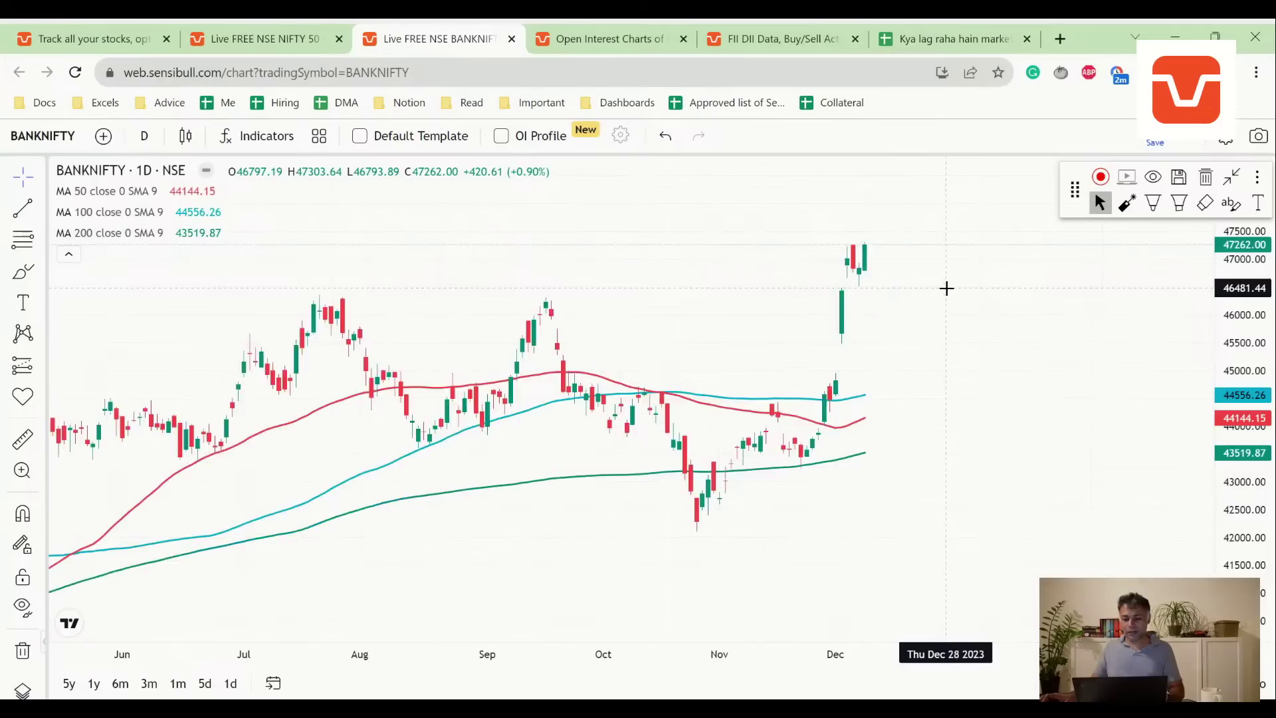
drag(946, 288, 918, 436)
drag(1256, 379, 1254, 332)
scroll(986, 461, up, 2)
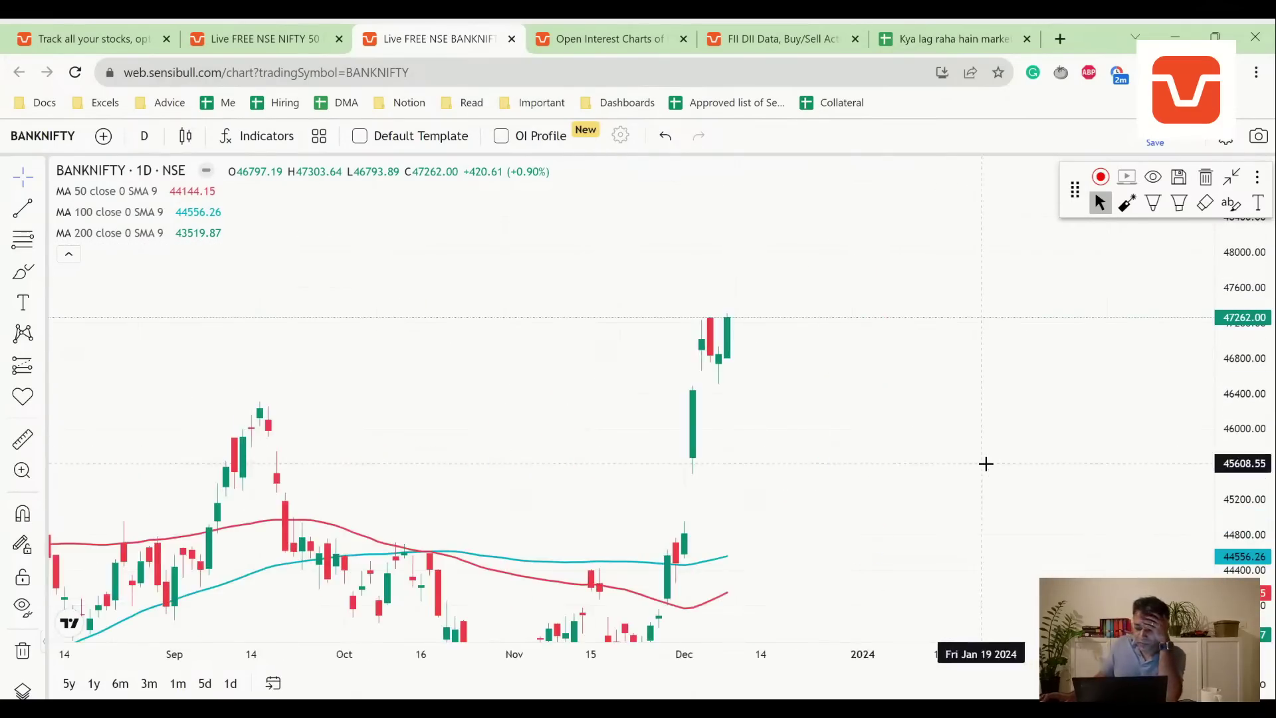
click(1153, 203)
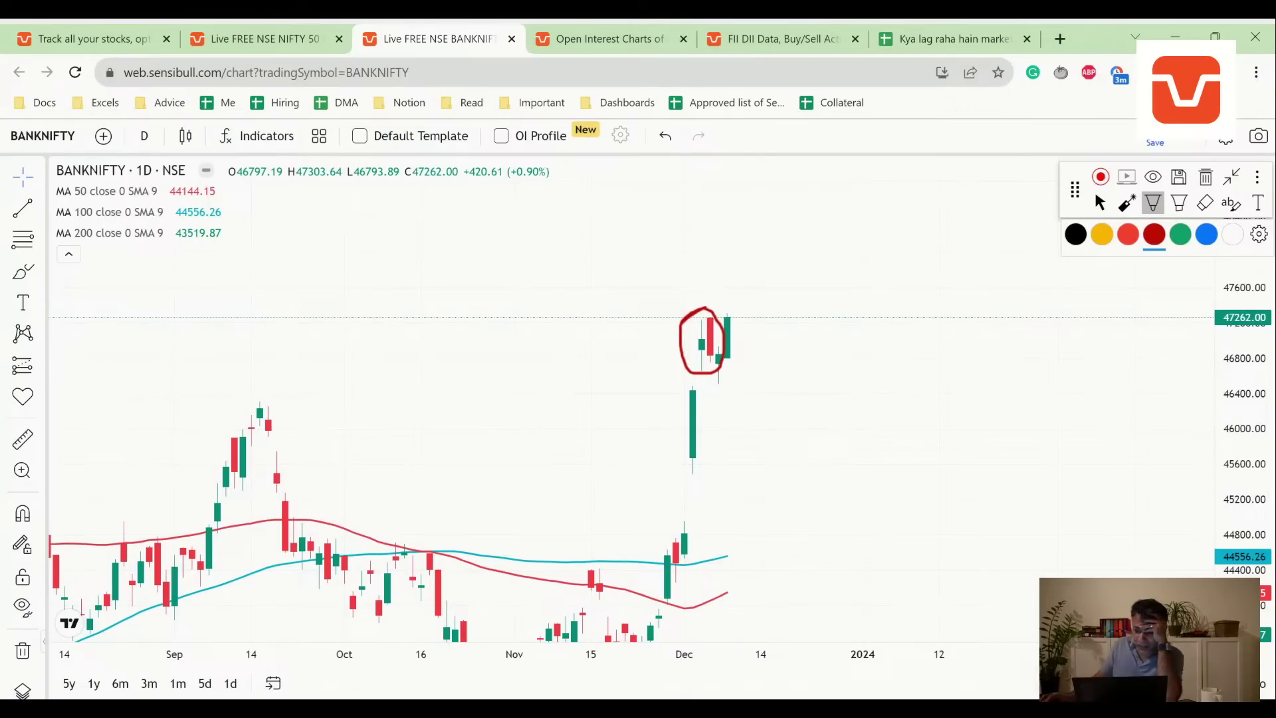
click(1100, 202)
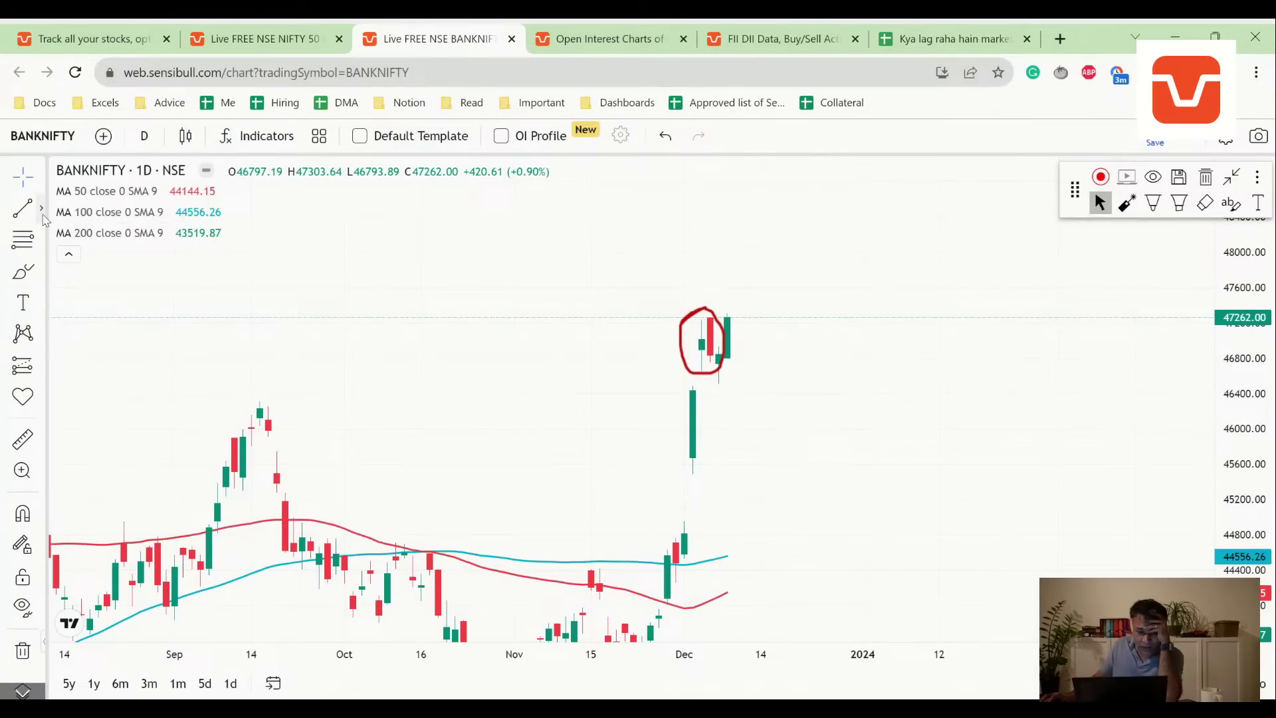
Draw a horizontal line at about 47262.
click(41, 209)
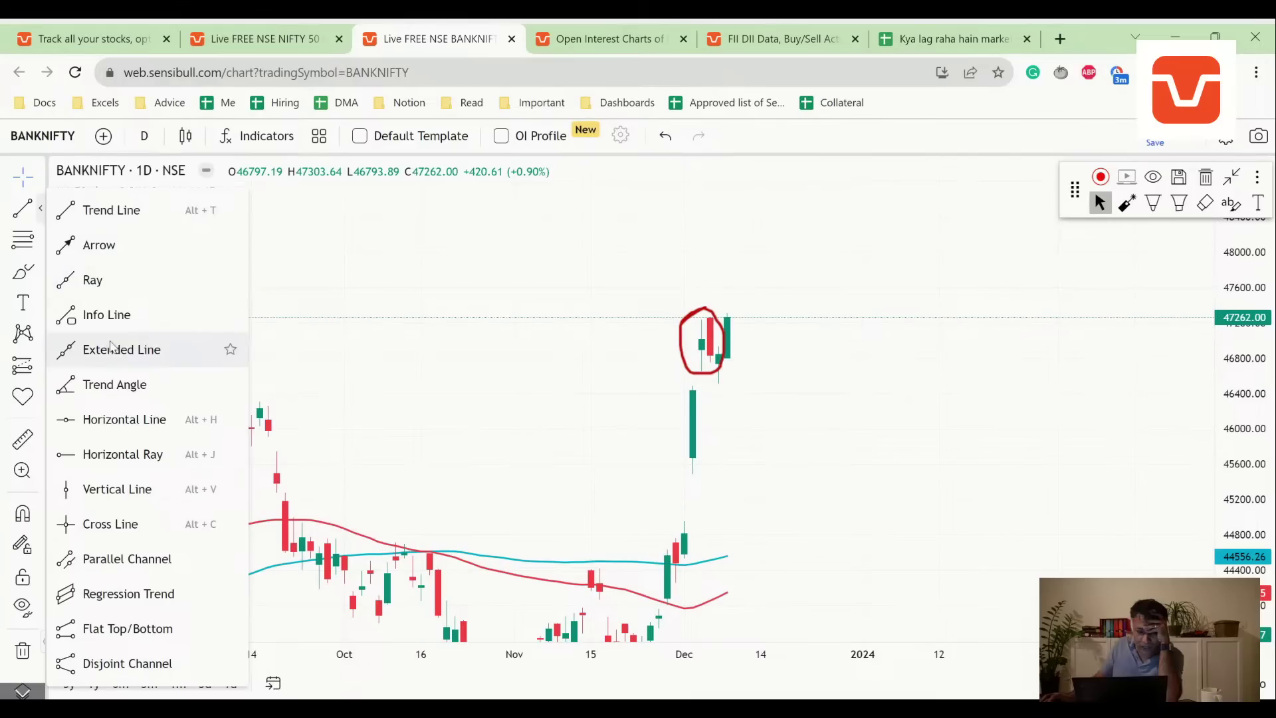
click(112, 419)
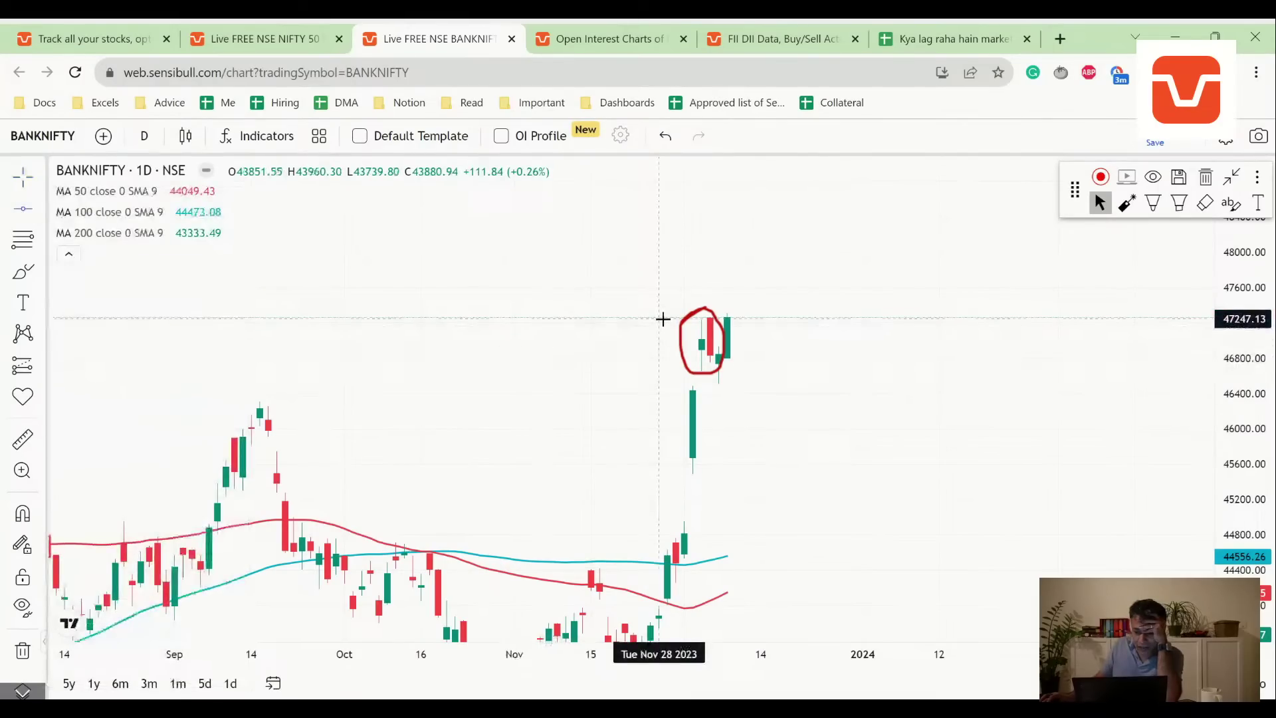
click(632, 318)
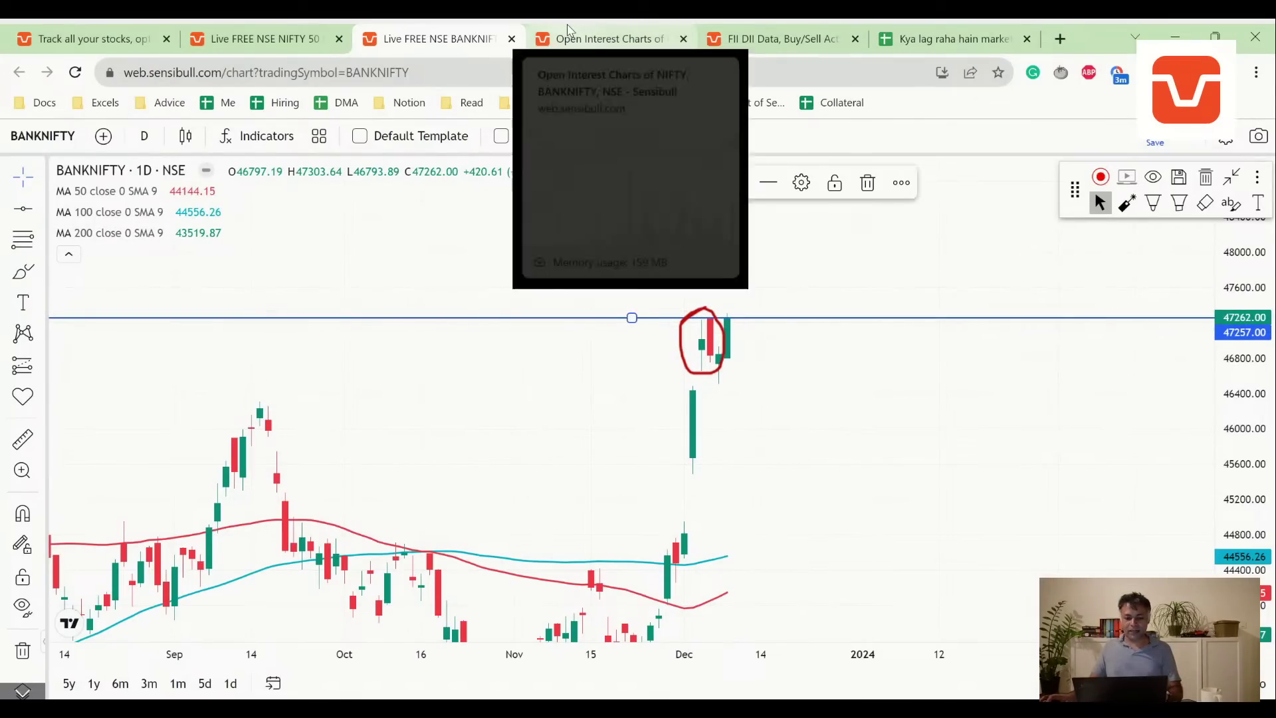
Scroll through the NIFTY OI Change and Open Interest charts for strikes 20450–21450.
click(598, 39)
scroll(599, 333, down, 1)
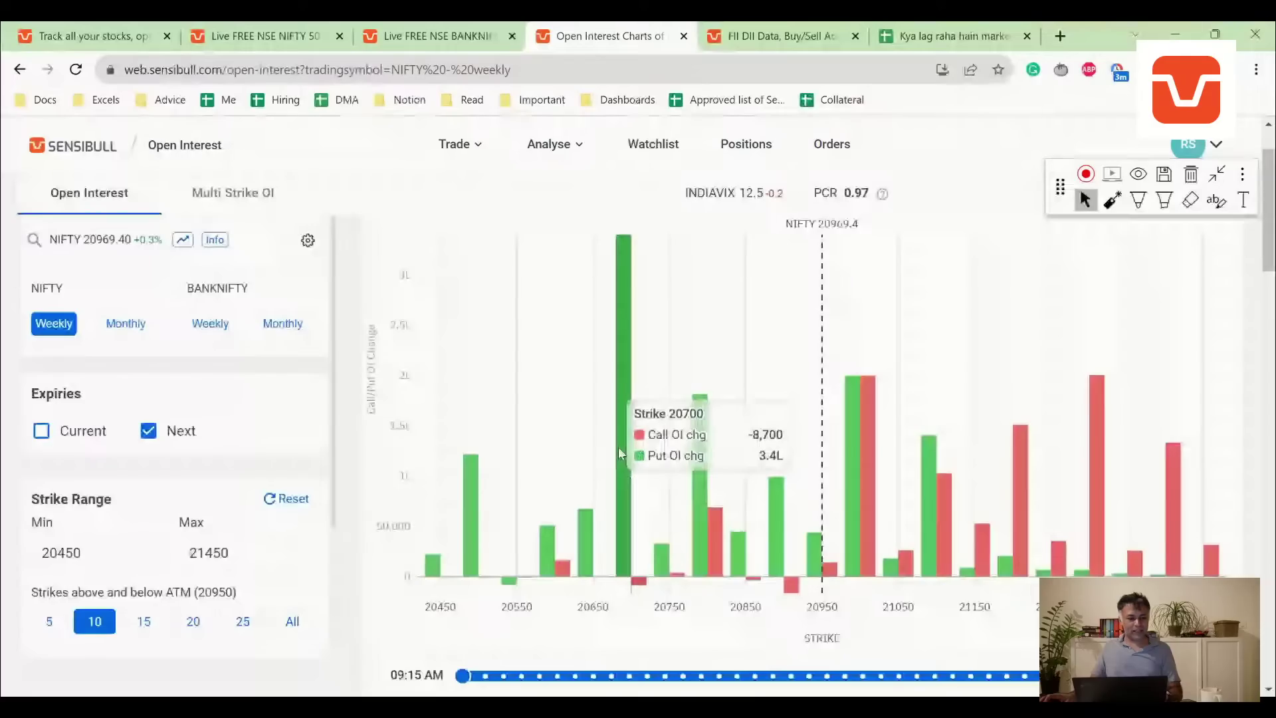
scroll(618, 446, down, 1)
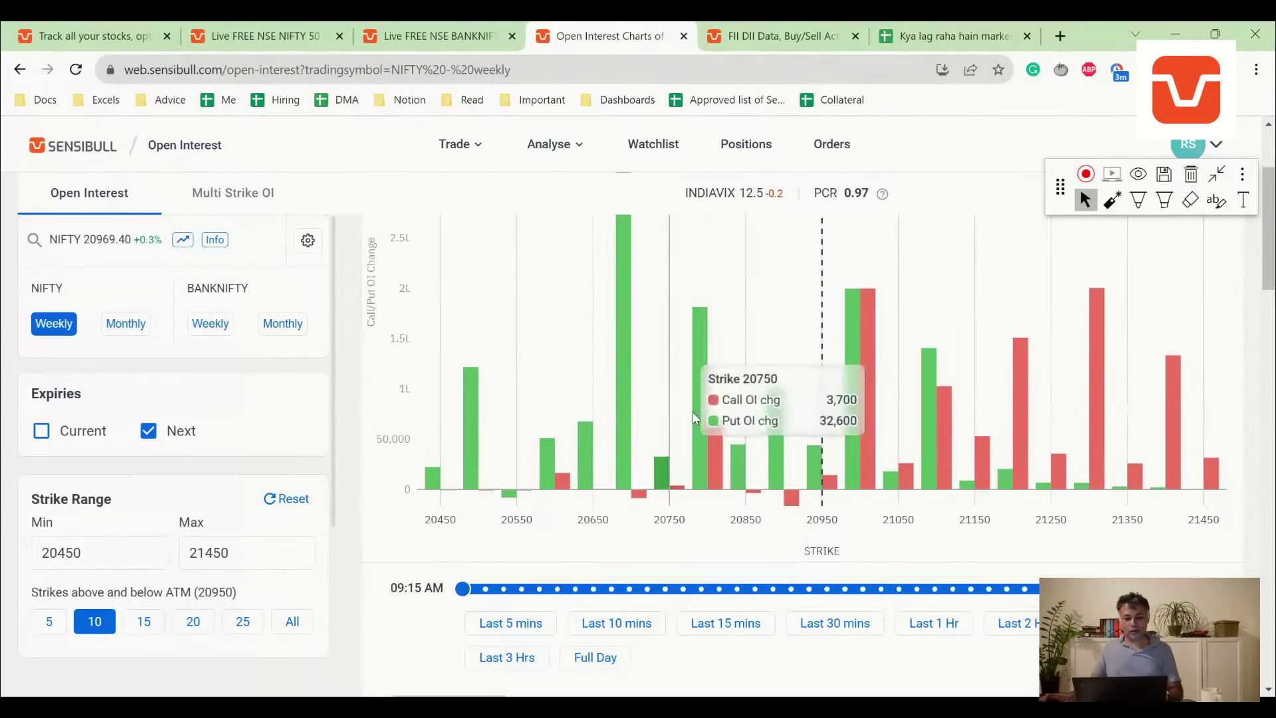
scroll(618, 412, up, 5)
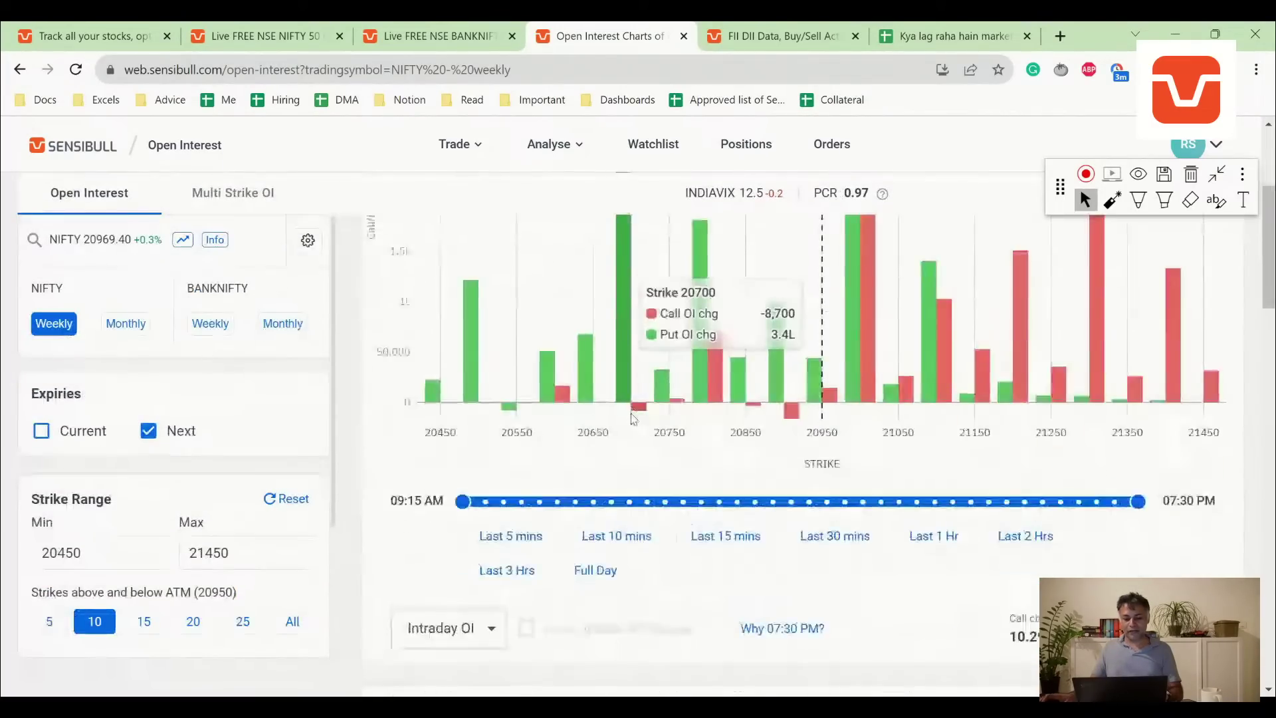
scroll(628, 398, down, 4)
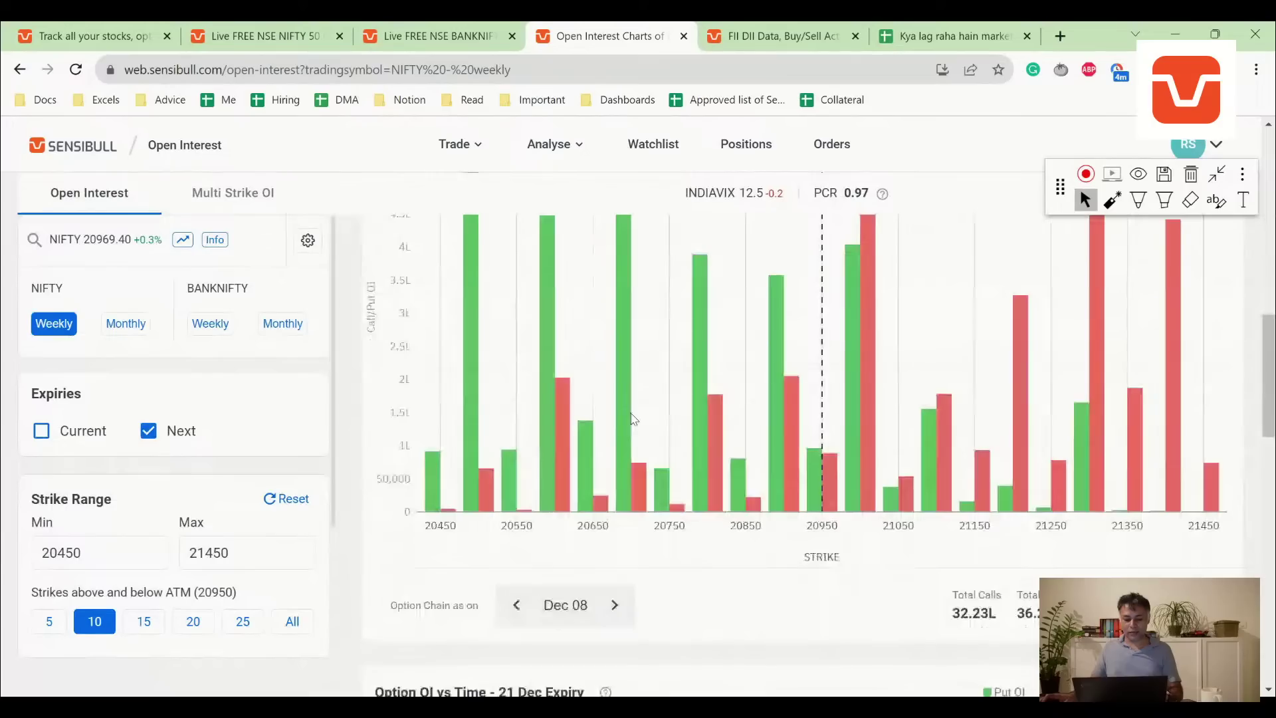
scroll(623, 365, up, 1)
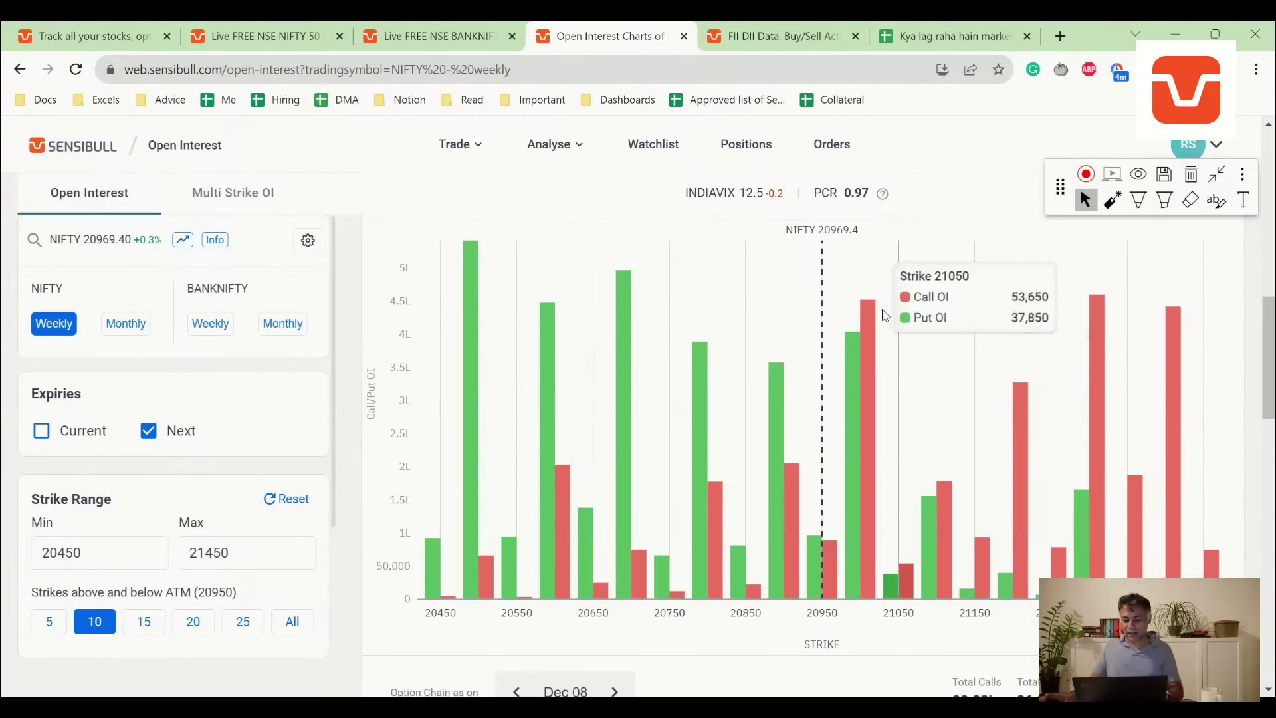
scroll(855, 345, down, 3)
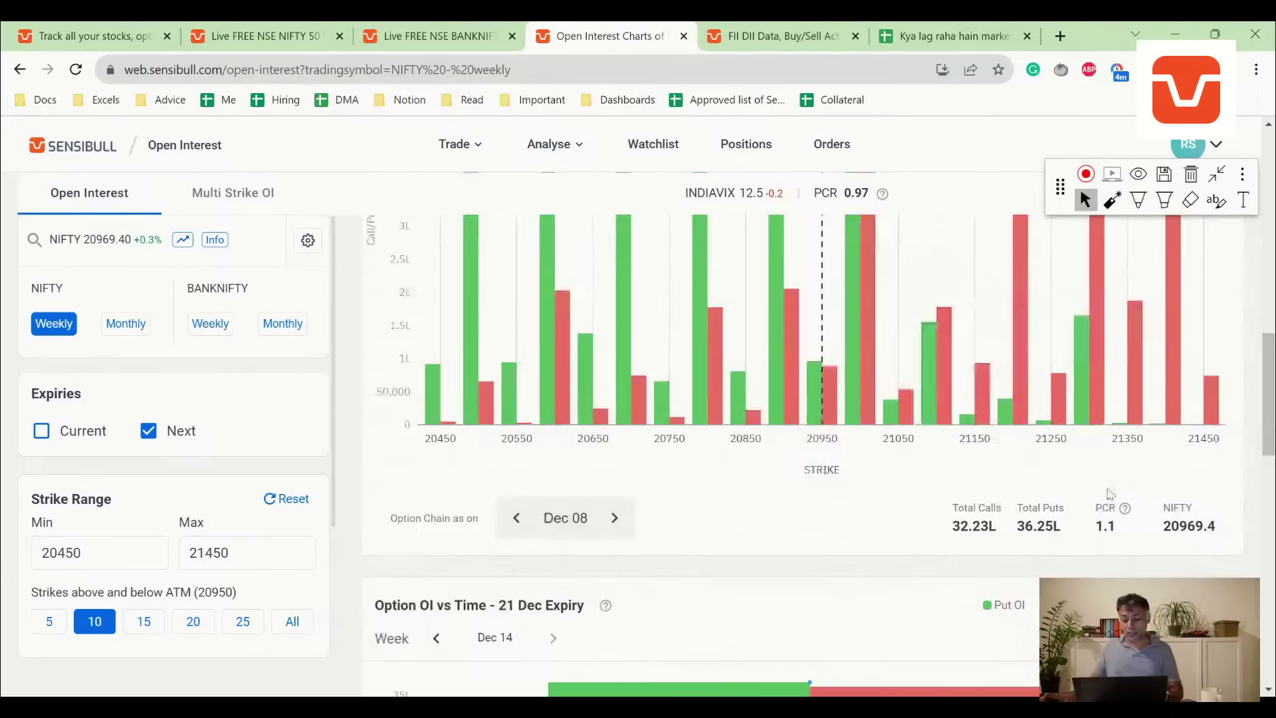
scroll(1108, 493, up, 3)
scroll(1103, 505, down, 3)
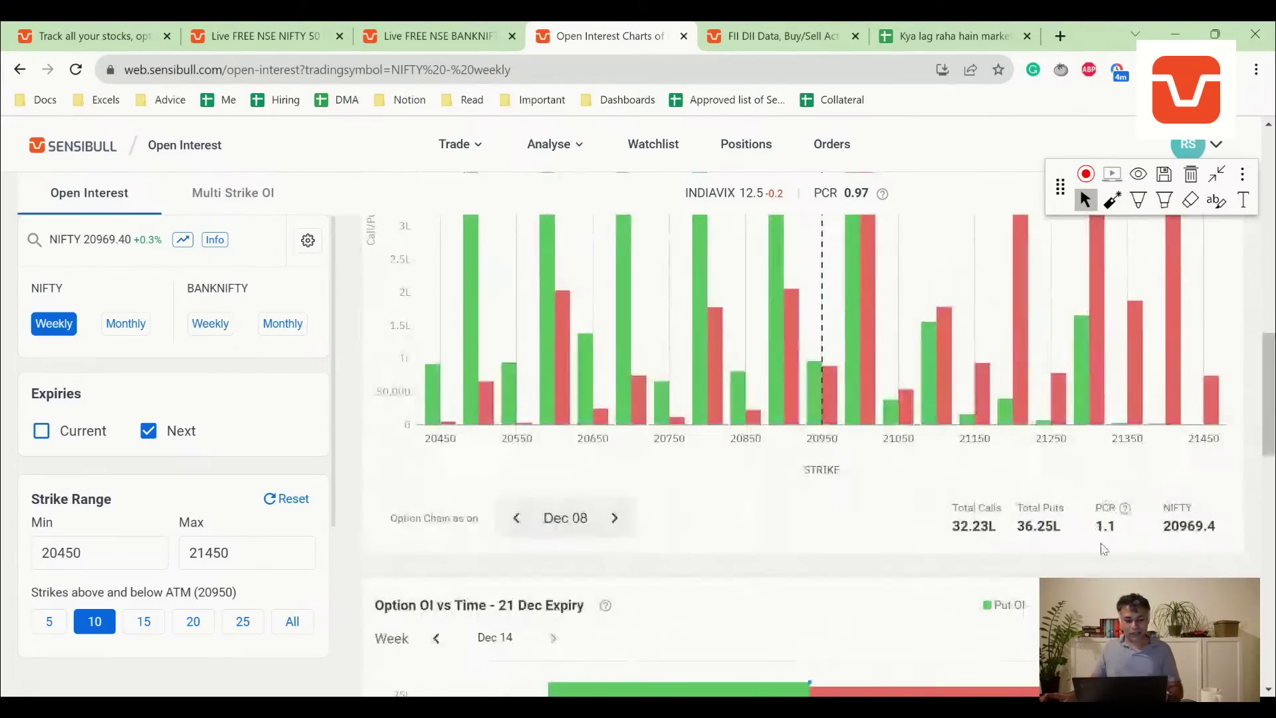
scroll(1105, 551, up, 4)
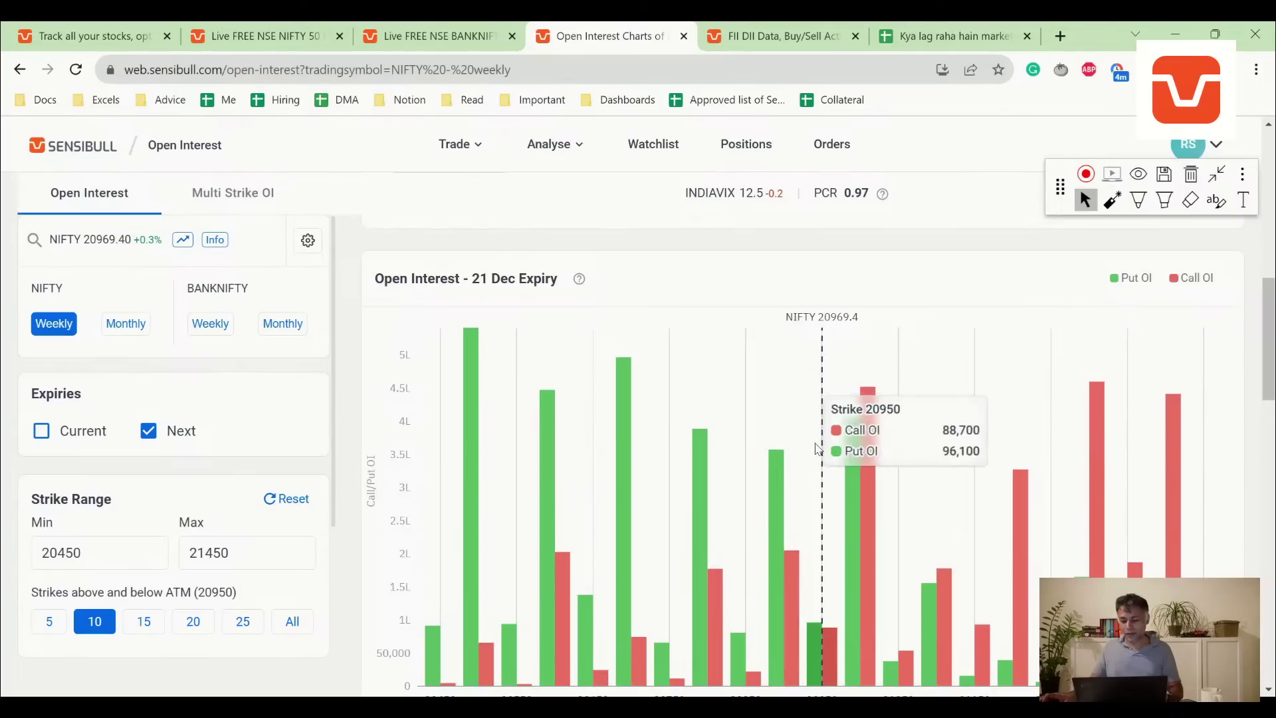
scroll(1106, 403, down, 2)
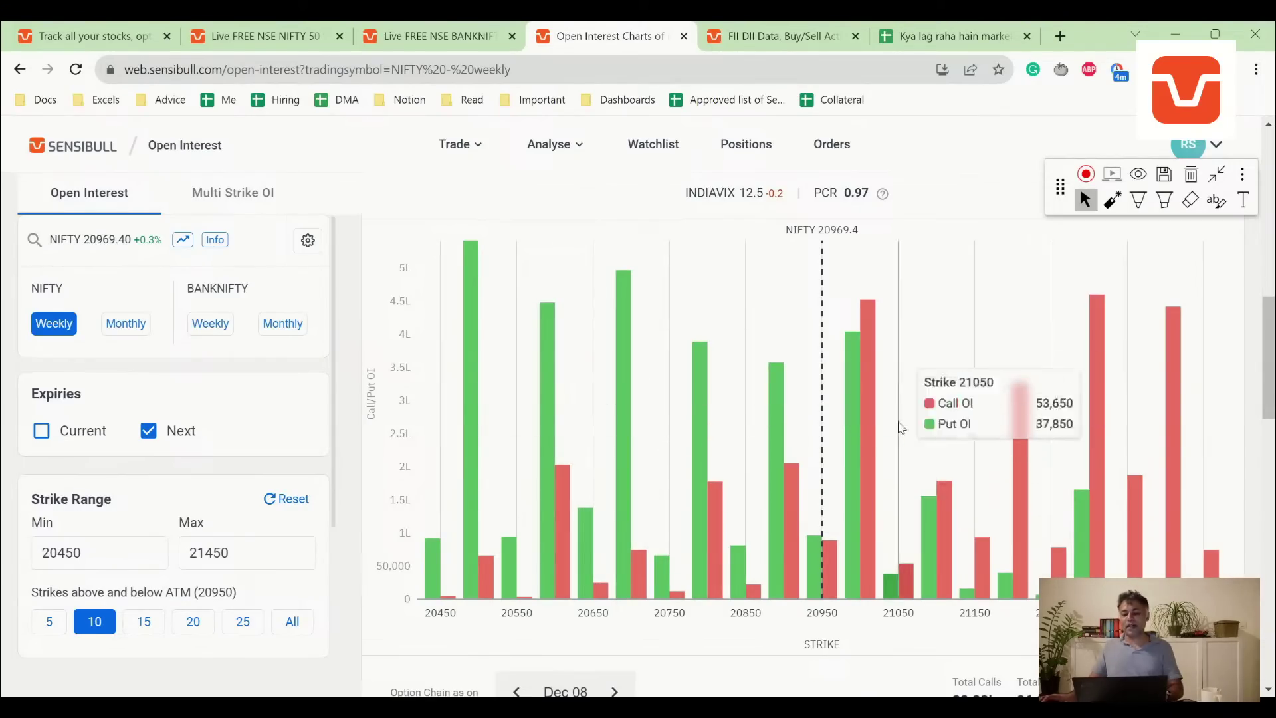
Finish the B4 Option Chain note on 20900 support and 21000 resistance.
key(ctrl+Tab)
key(ctrl+Tab)
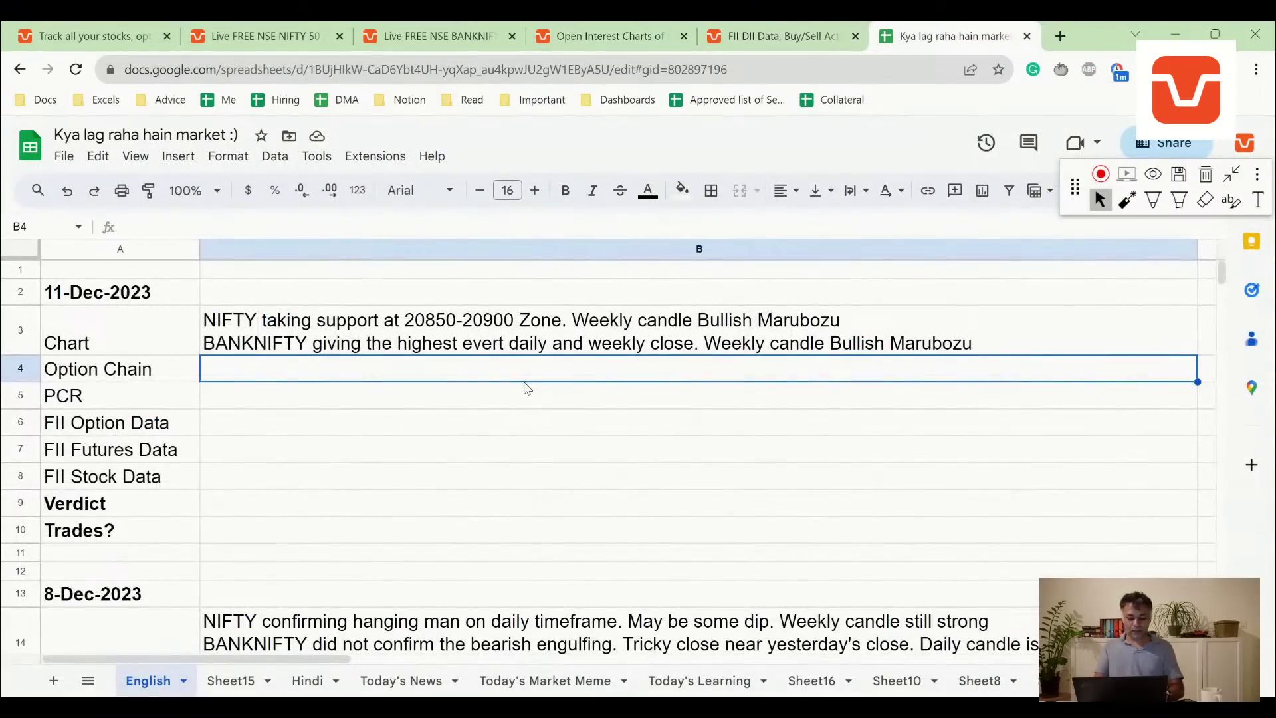
text(20900 and beow)
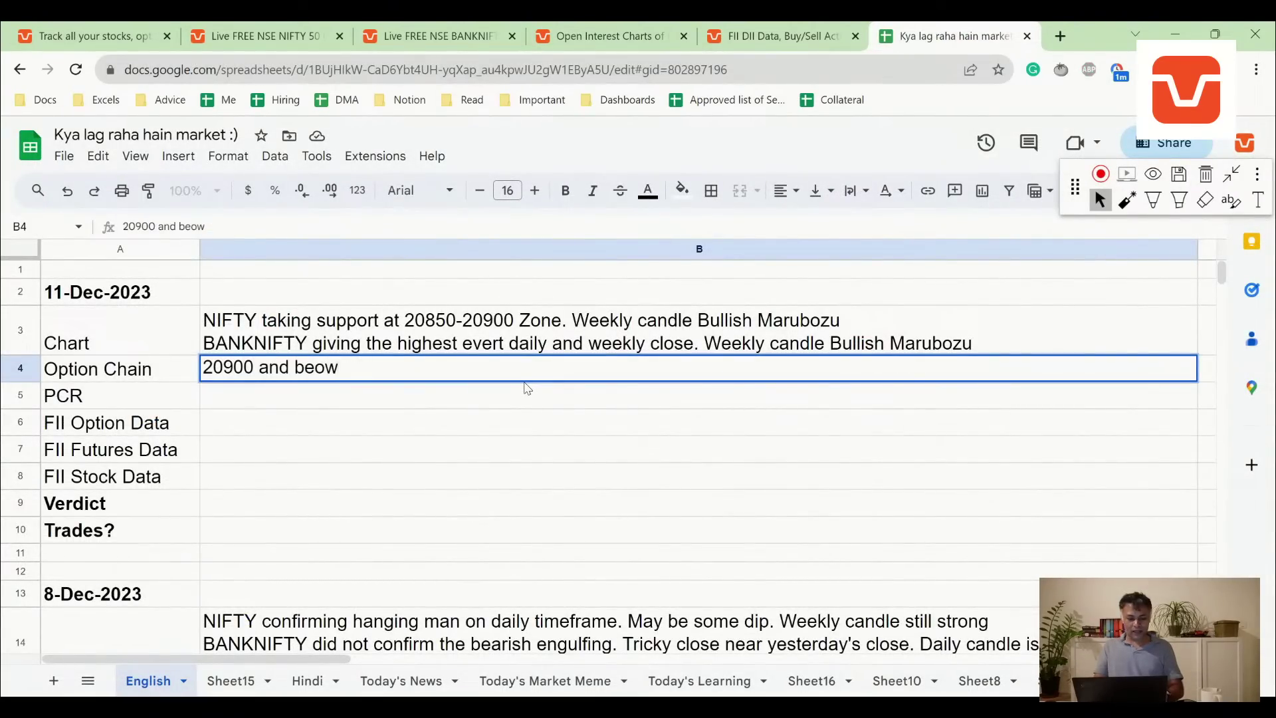
text( is ow a)
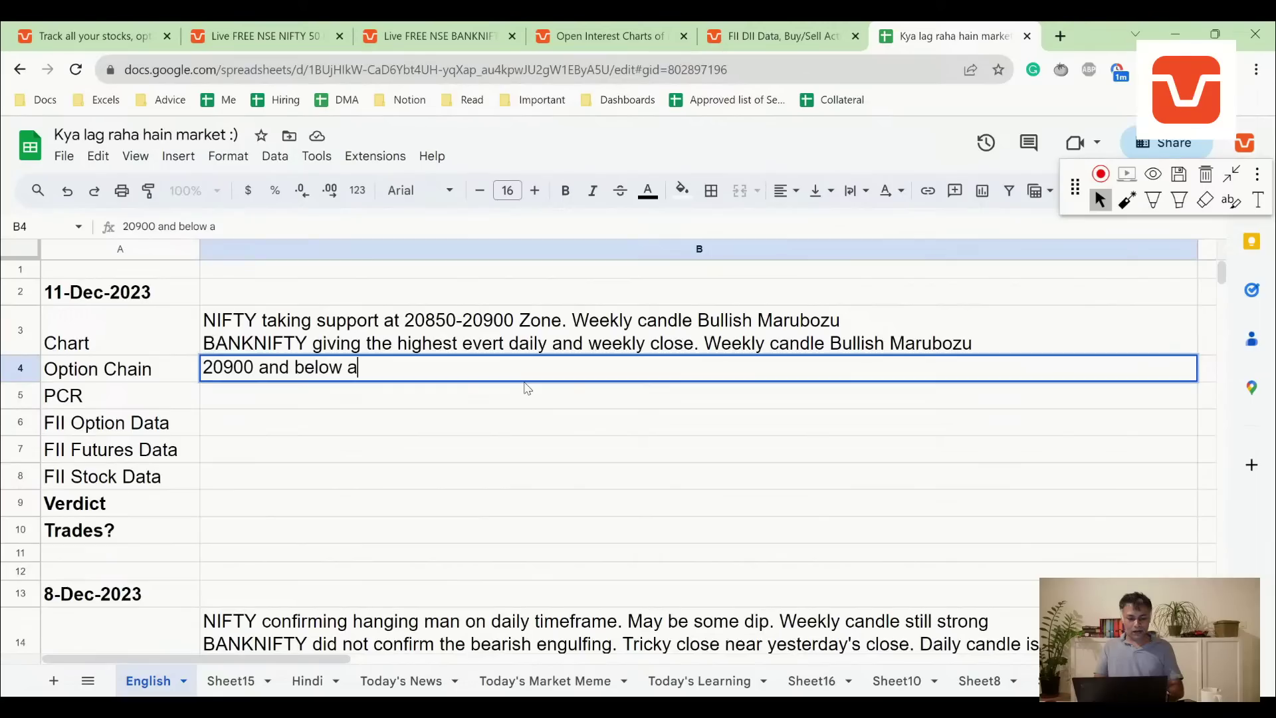
text(re zones of re)
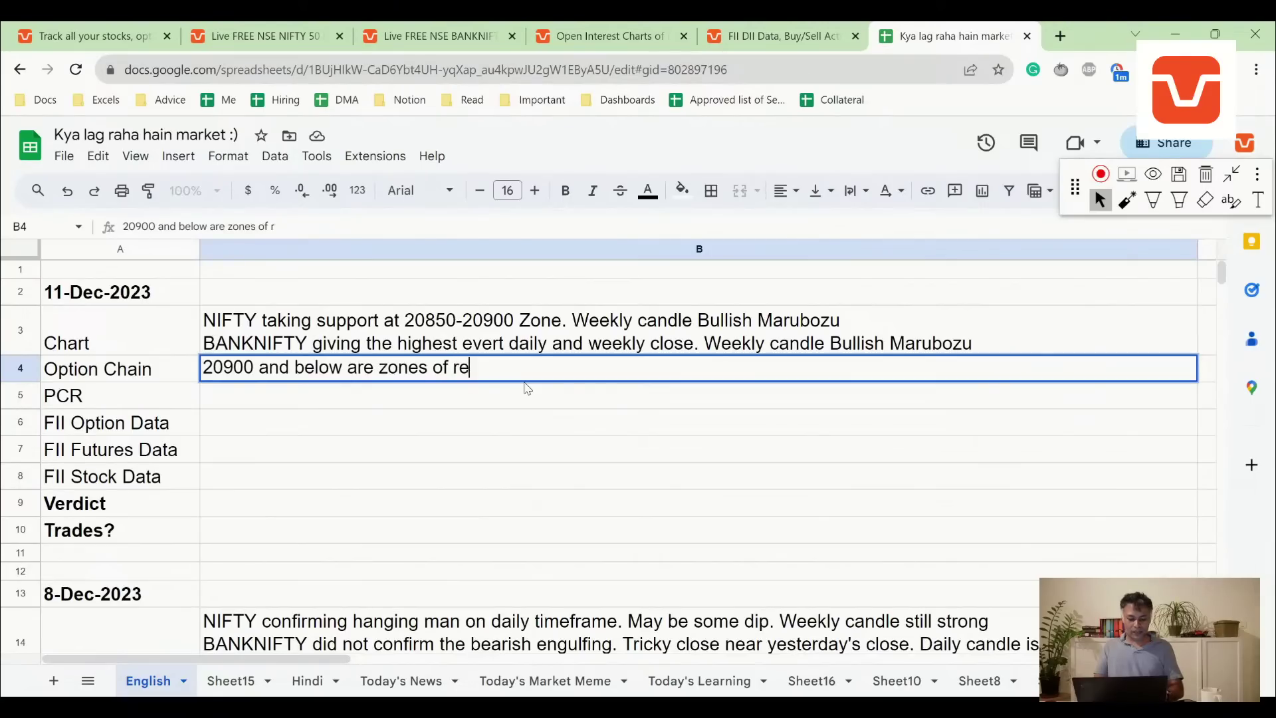
text(sistance. If 21)
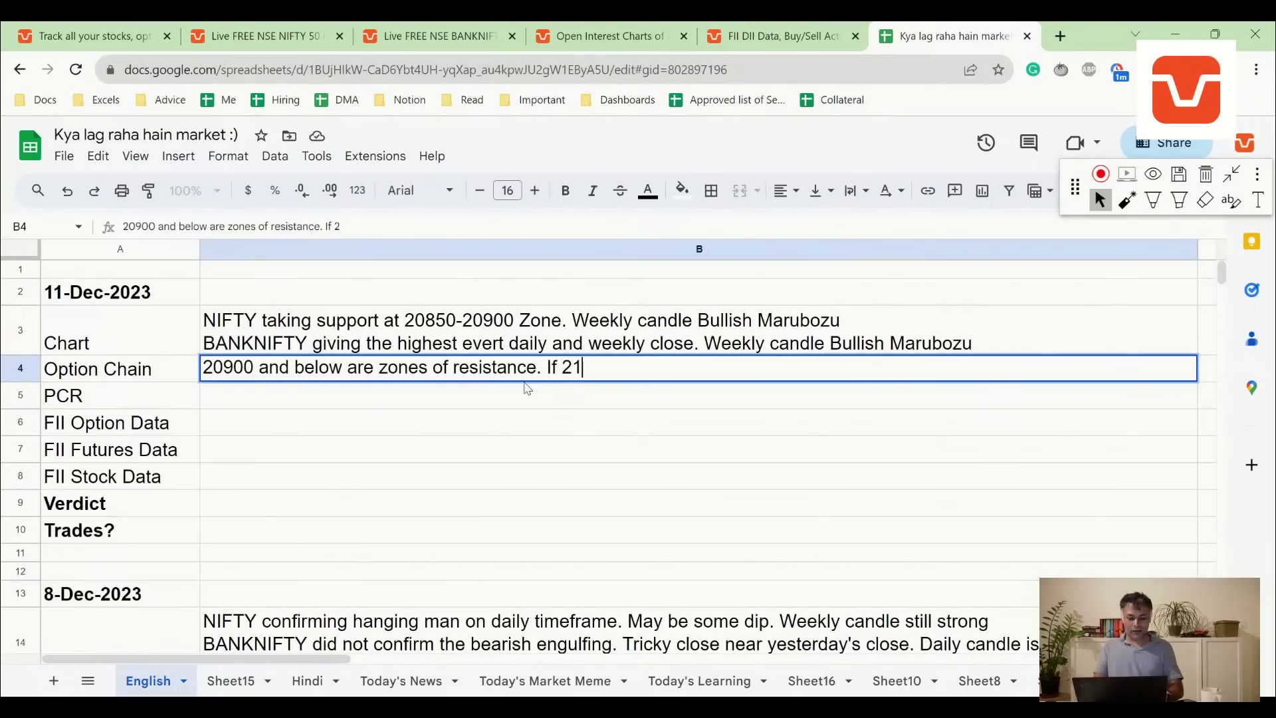
key(ctrl+BackSpace)
key(ctrl+BackSpace)
key(ctrl+BackSpace)
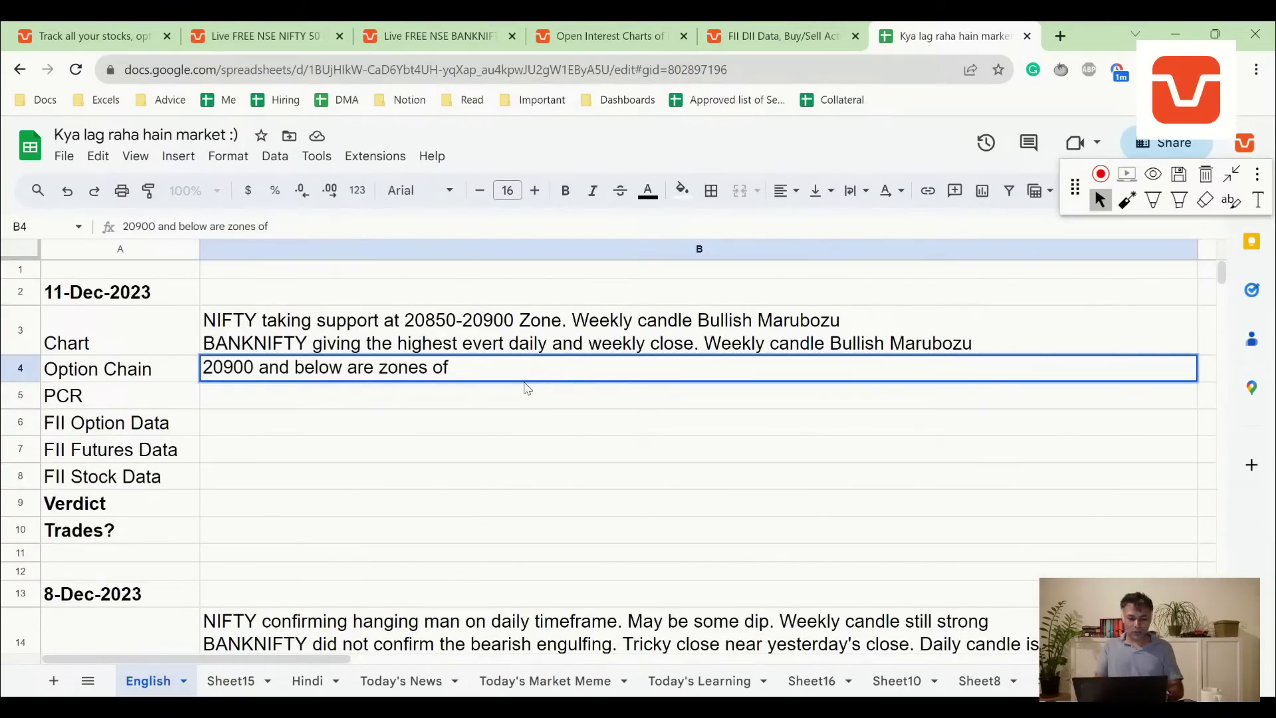
text(supporyt)
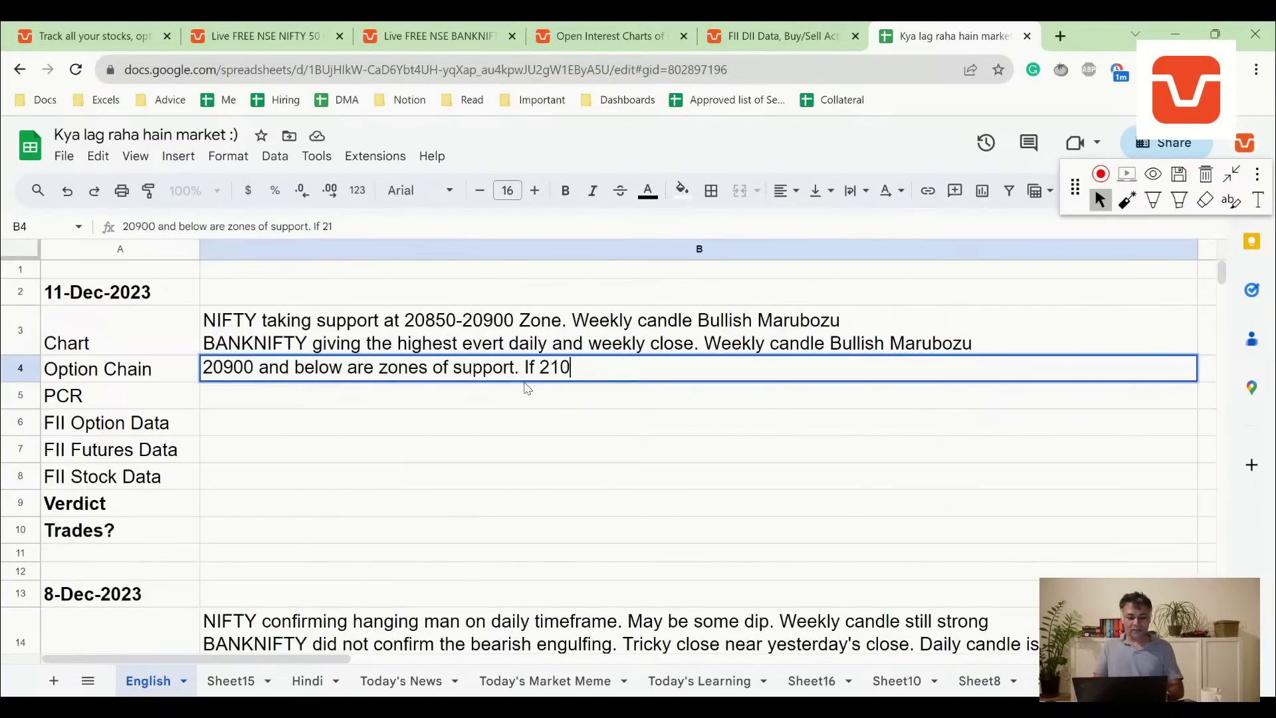
text(00 )
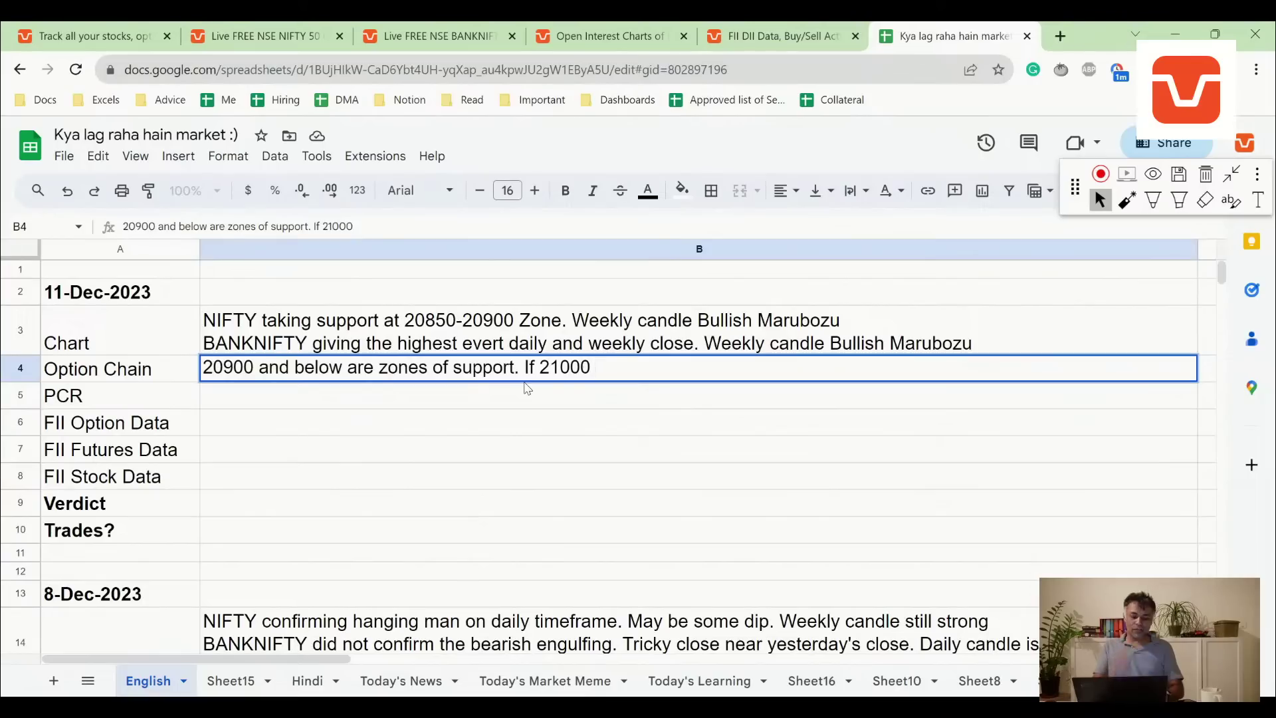
text(is taken o)
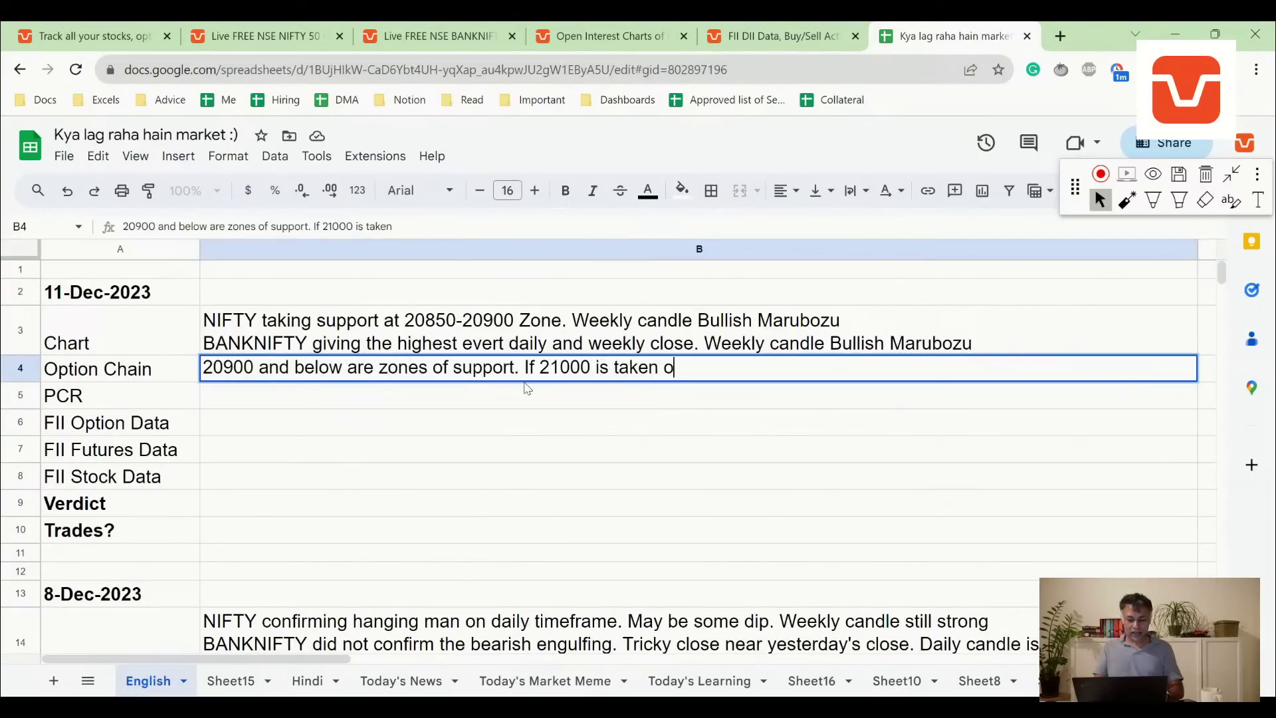
text(ut there is not)
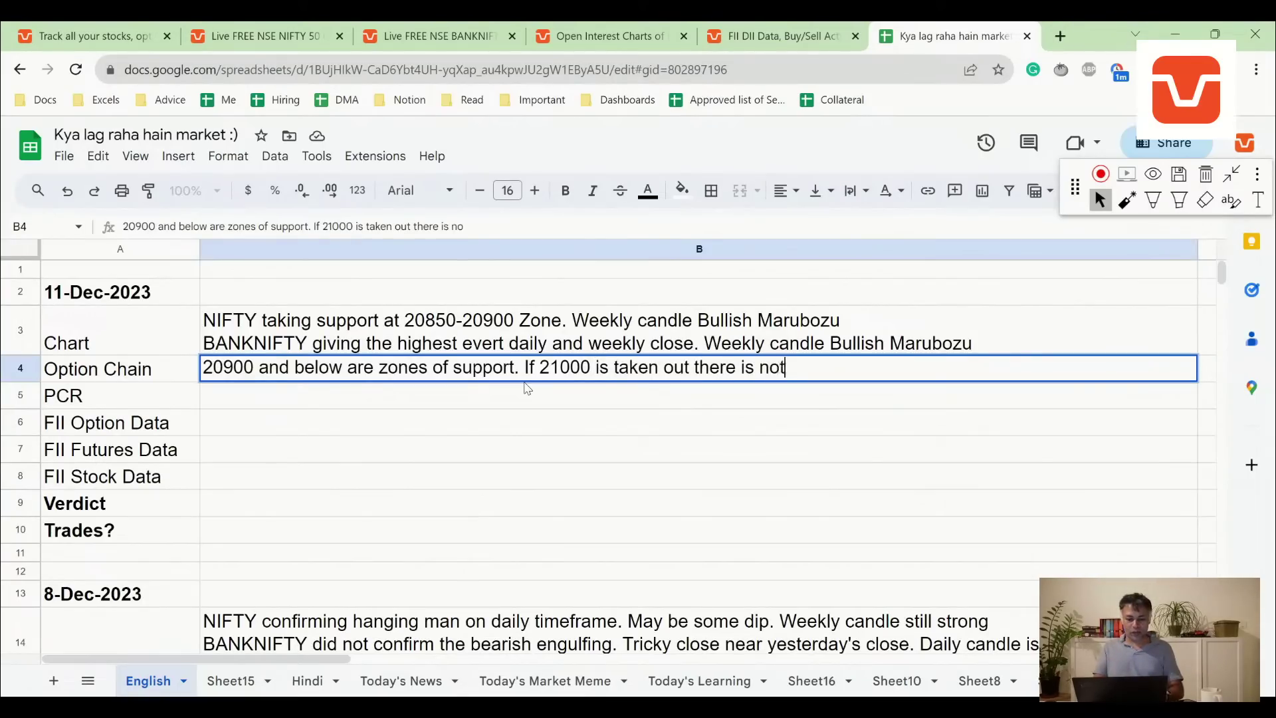
text( much resistance)
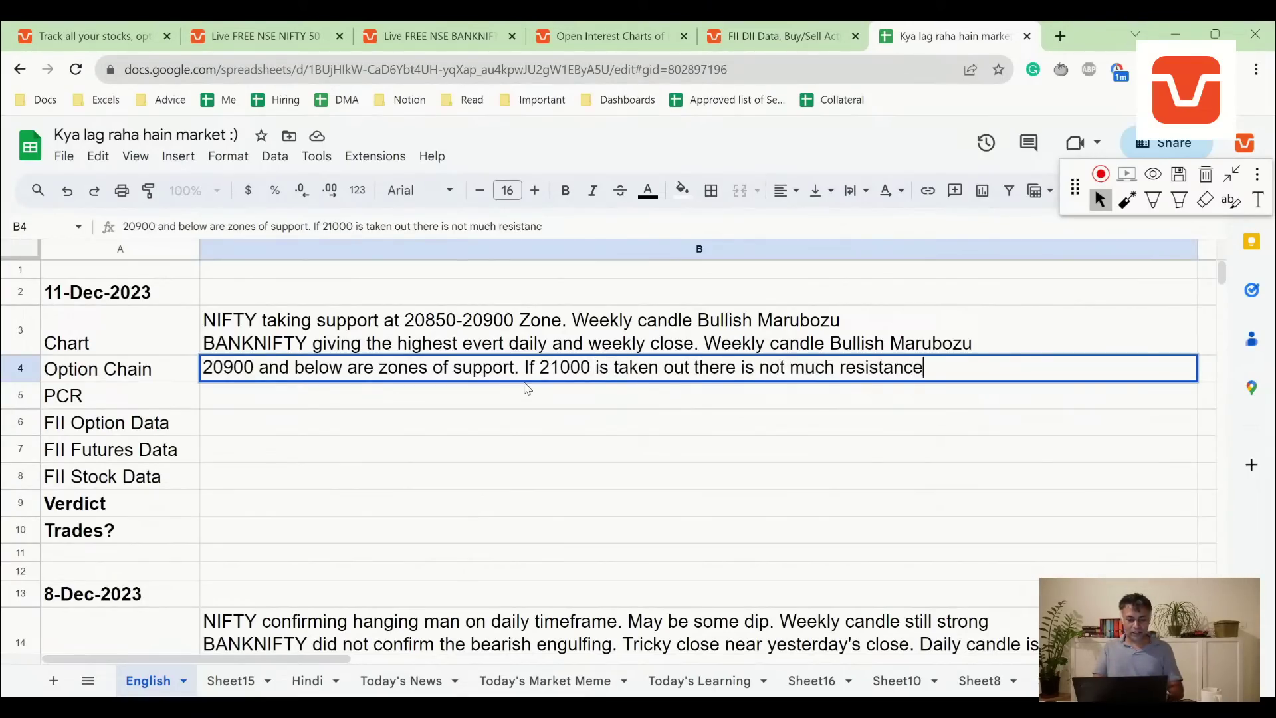
key(Return)
Log PCR as '1.1 - Strongly bullish' in B5 and bring up the FII DII data page.
text(1.1)
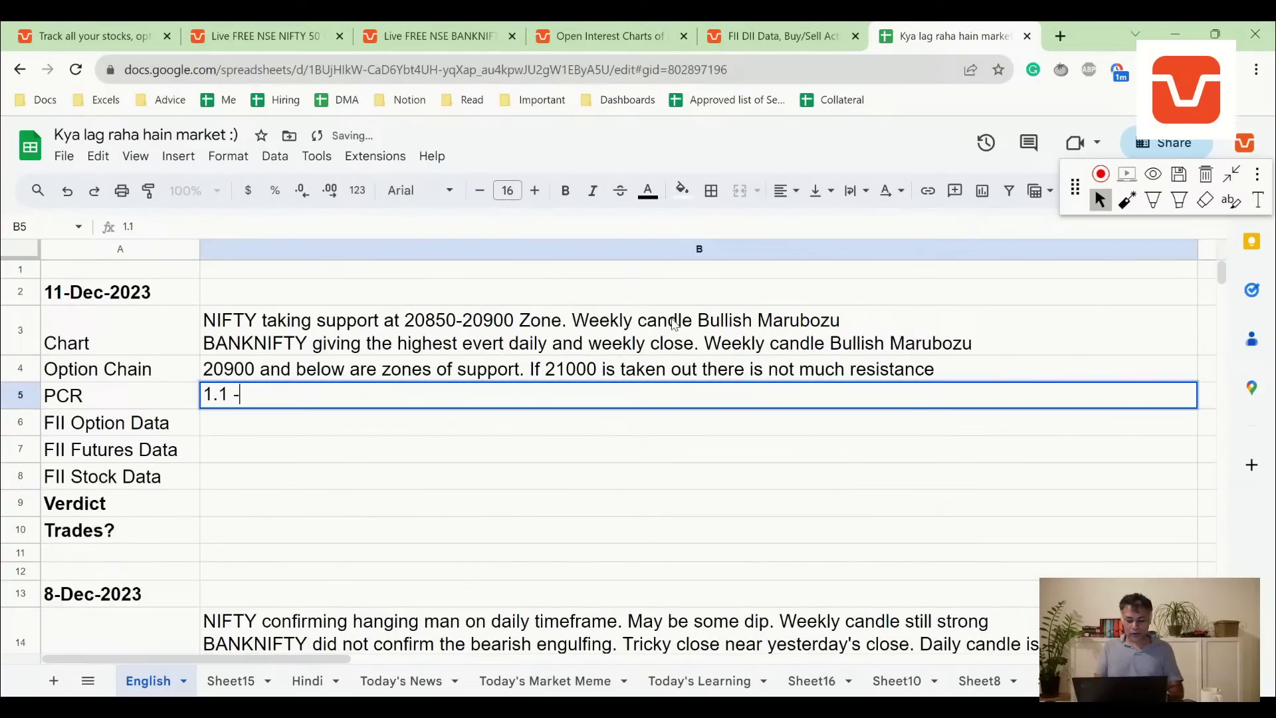
text( - Stron)
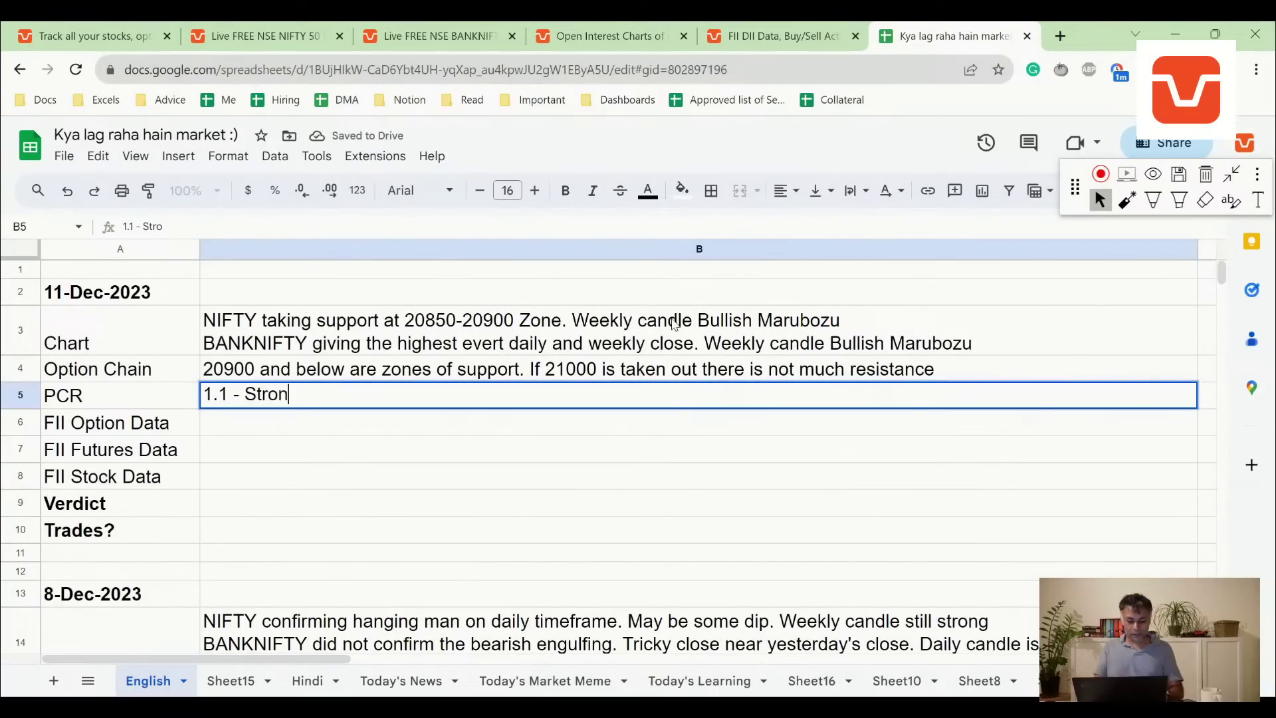
text(gly bullish)
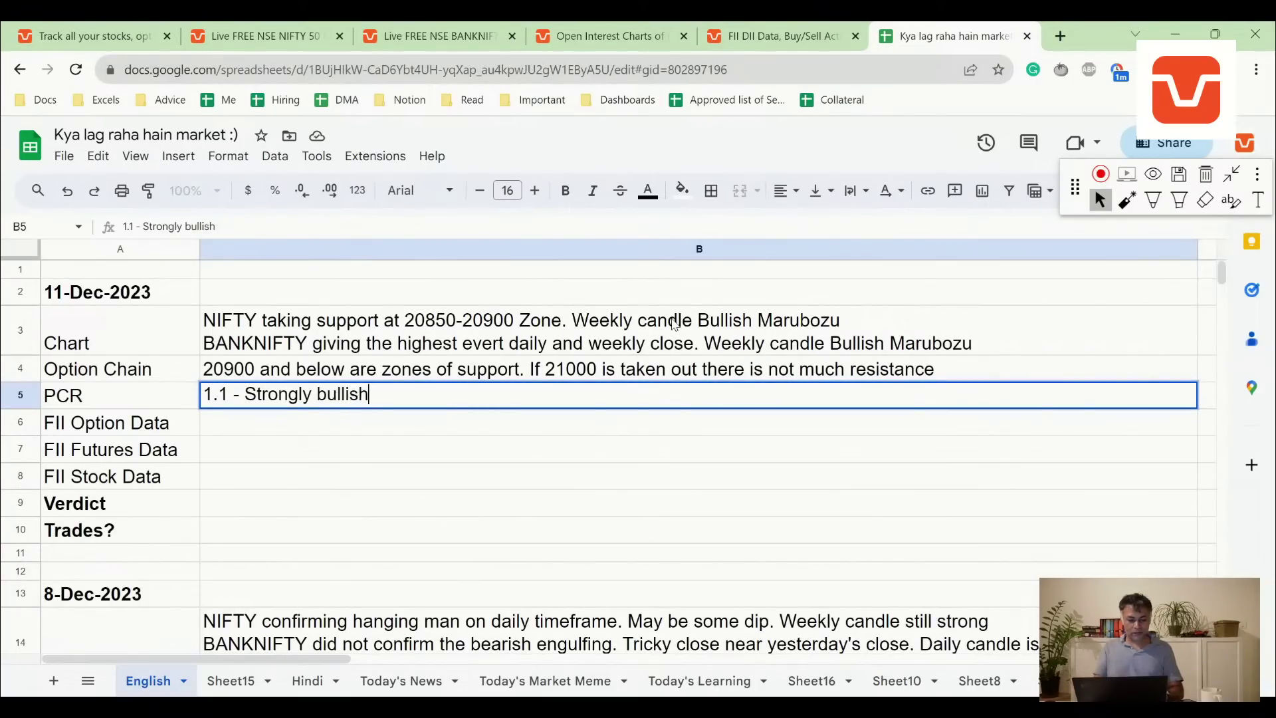
key(Return)
key(ctrl+shift+Tab)
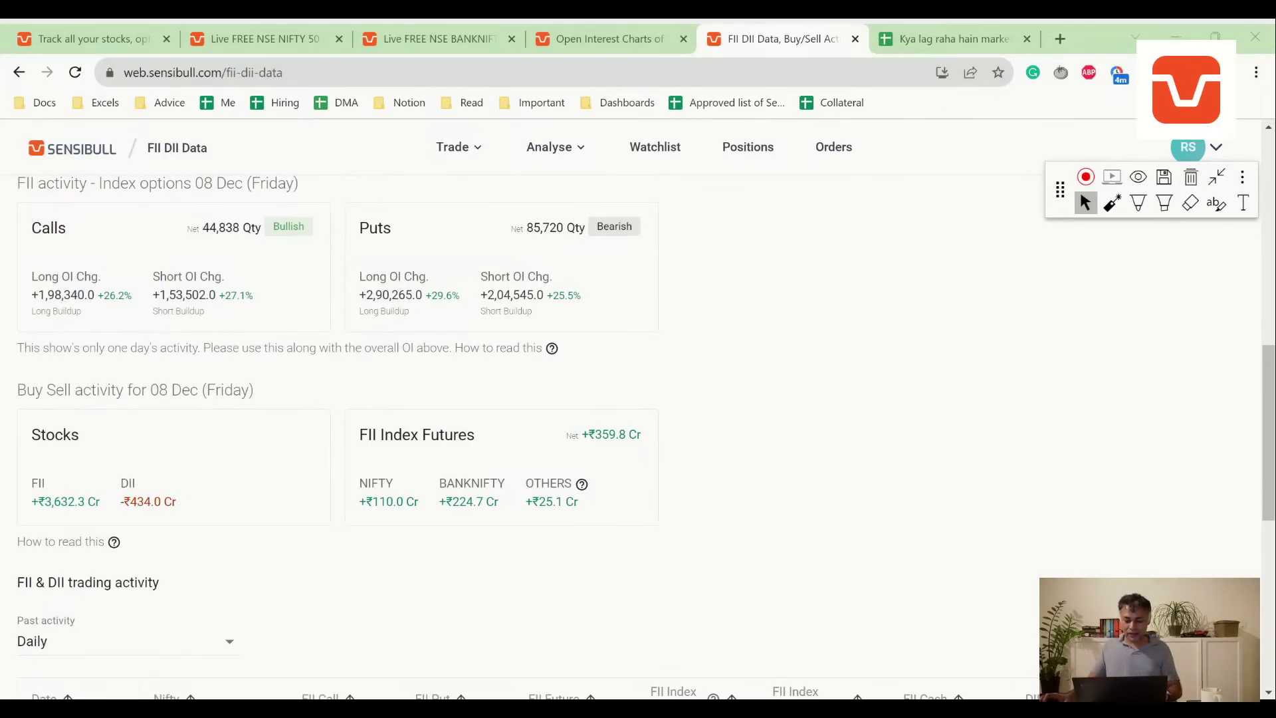
Limit the NIFTY OI charts to the current 14 Dec expiry by unchecking Next.
click(615, 31)
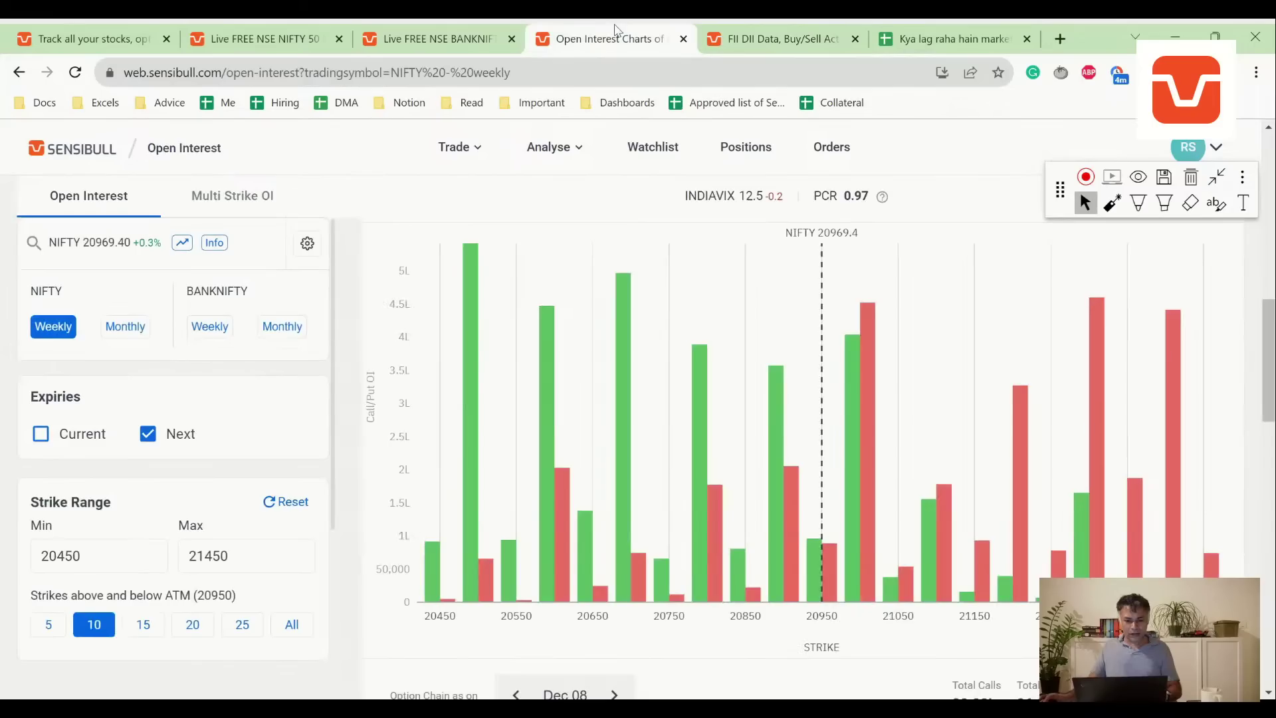
click(60, 441)
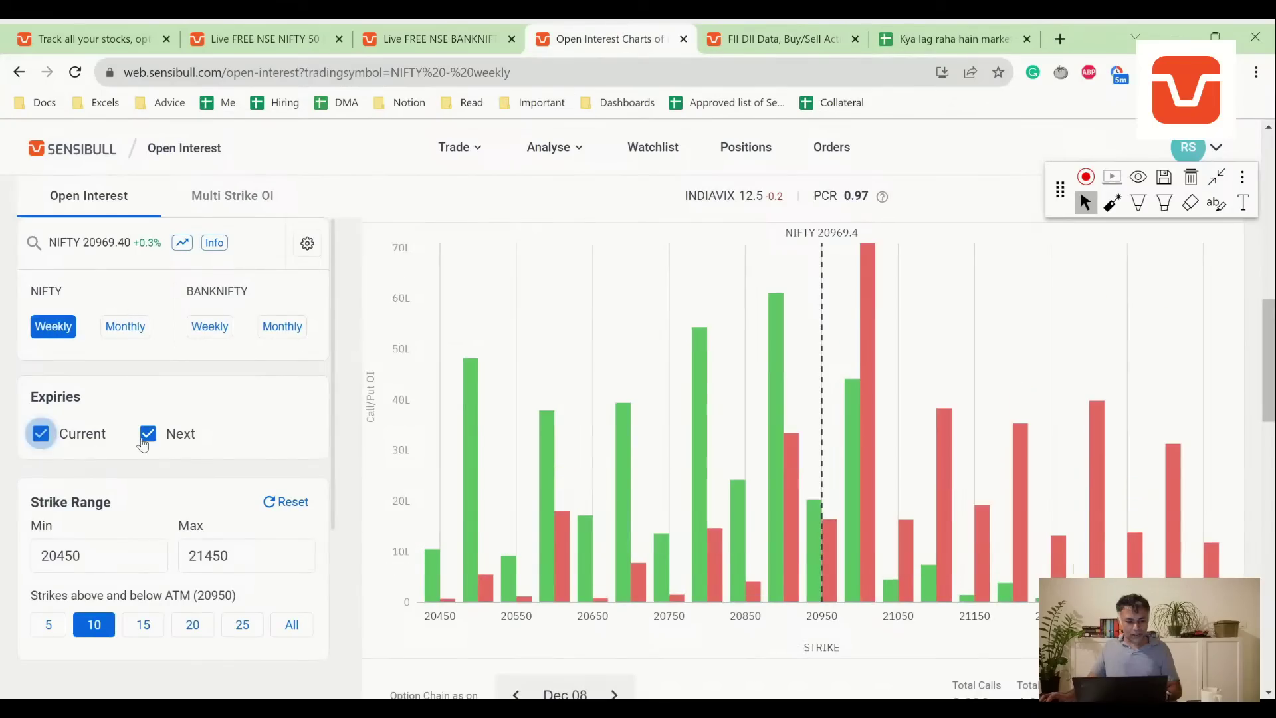
click(147, 439)
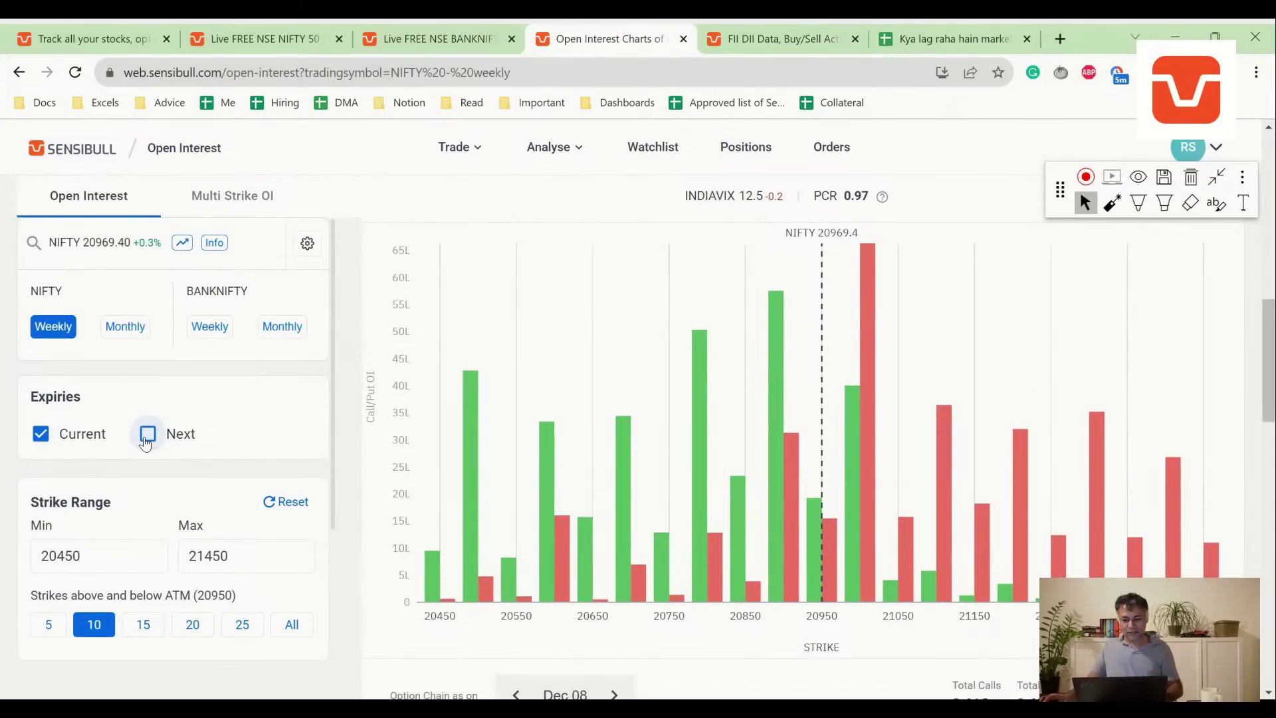
scroll(831, 445, down, 12)
scroll(822, 464, up, 15)
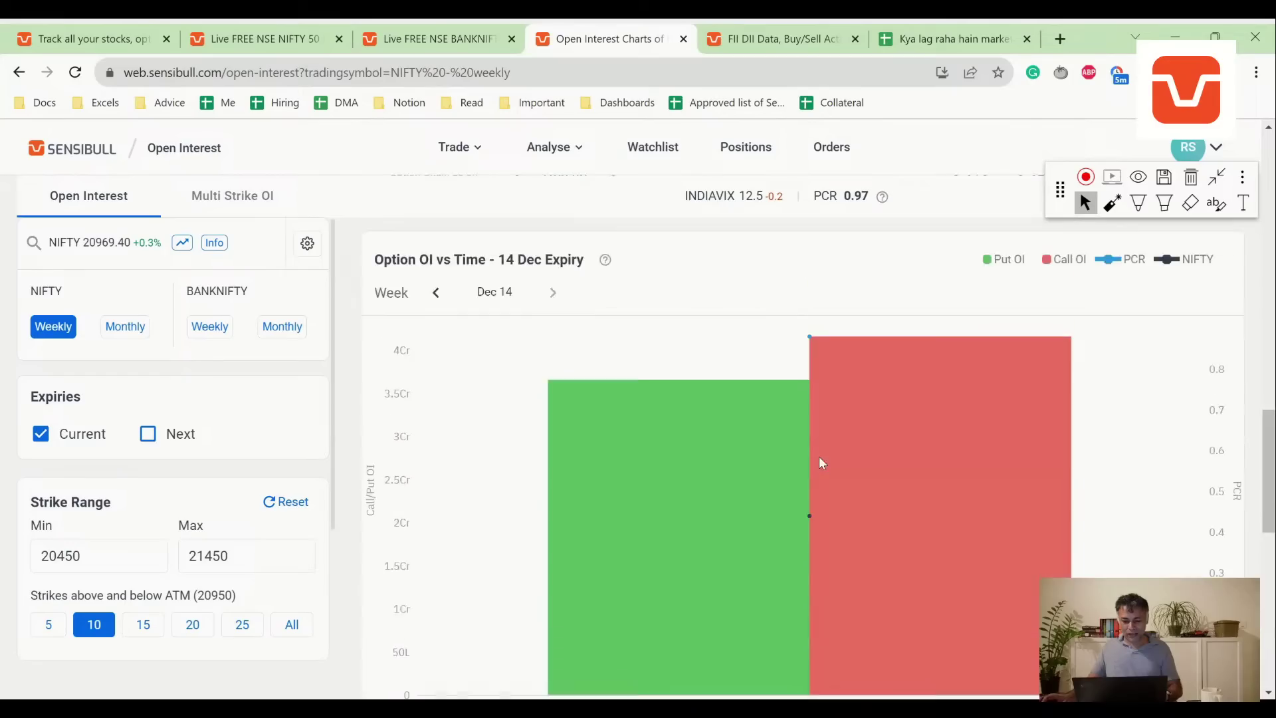
scroll(821, 463, up, 5)
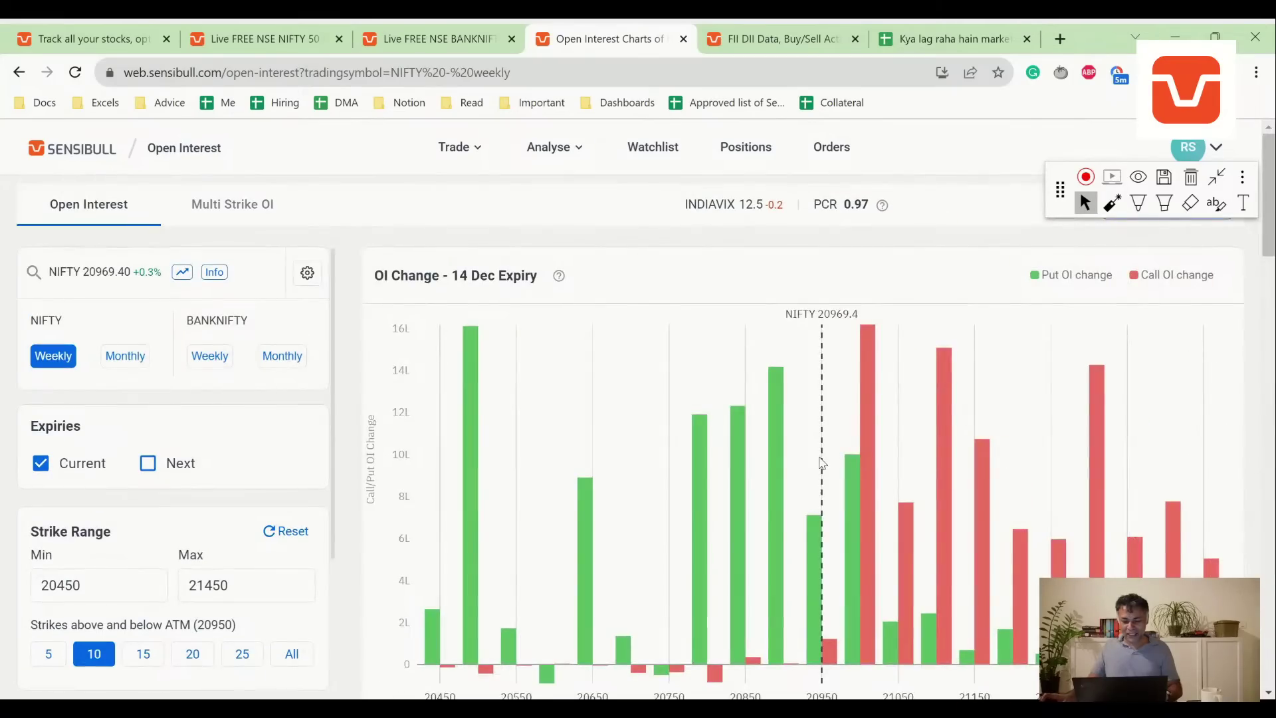
click(955, 39)
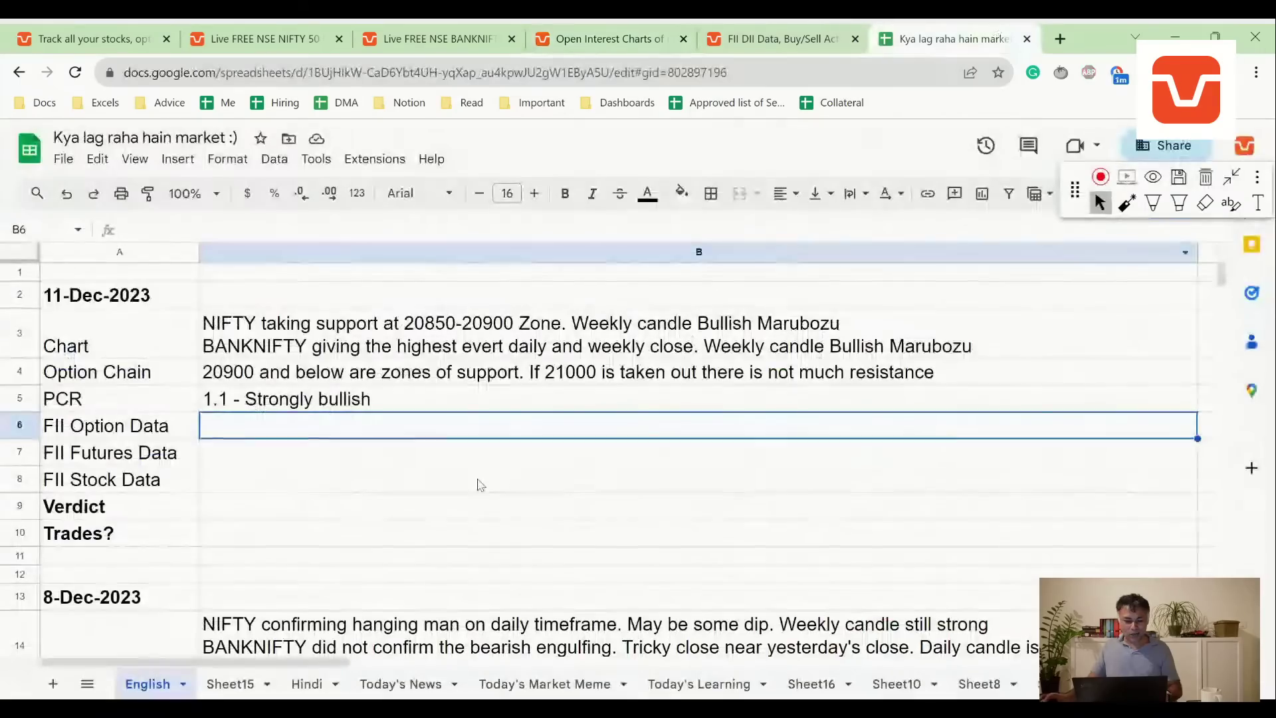
Delete the B4:B5 Option Chain and PCR entries, then return to the OI charts.
key(Up)
key(Up)
key(shift+Down)
key(Delete)
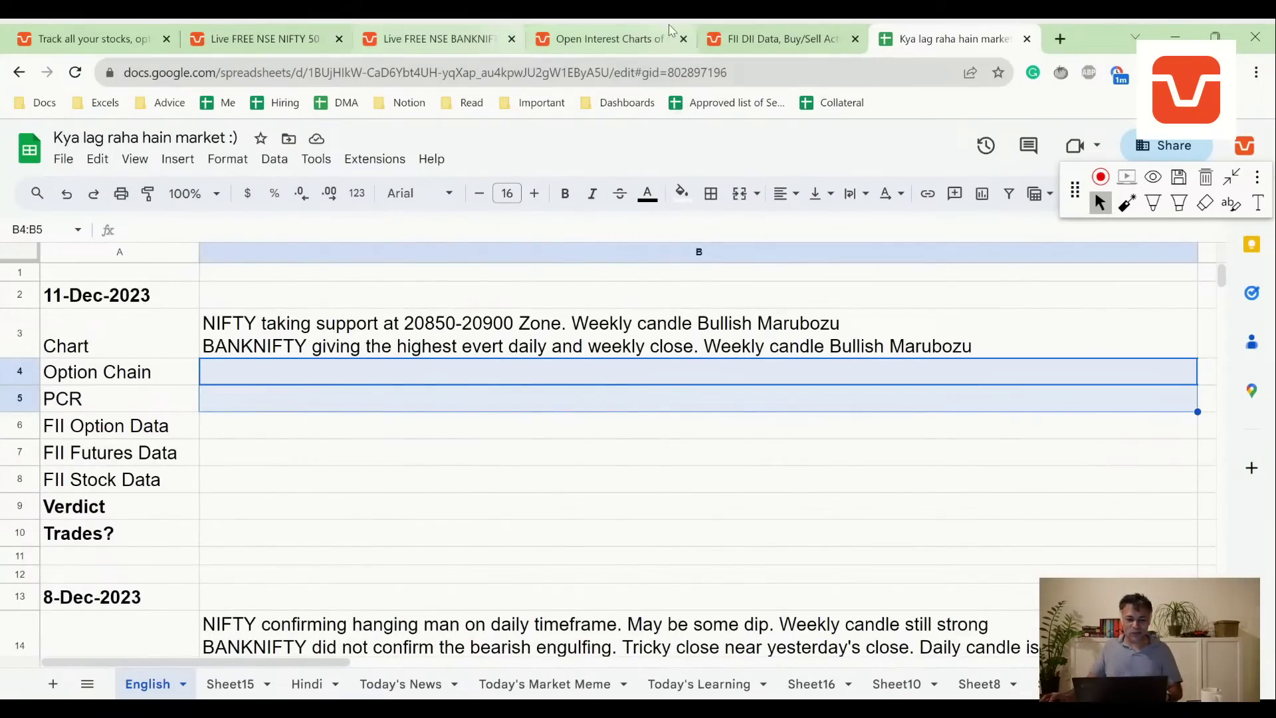
click(602, 38)
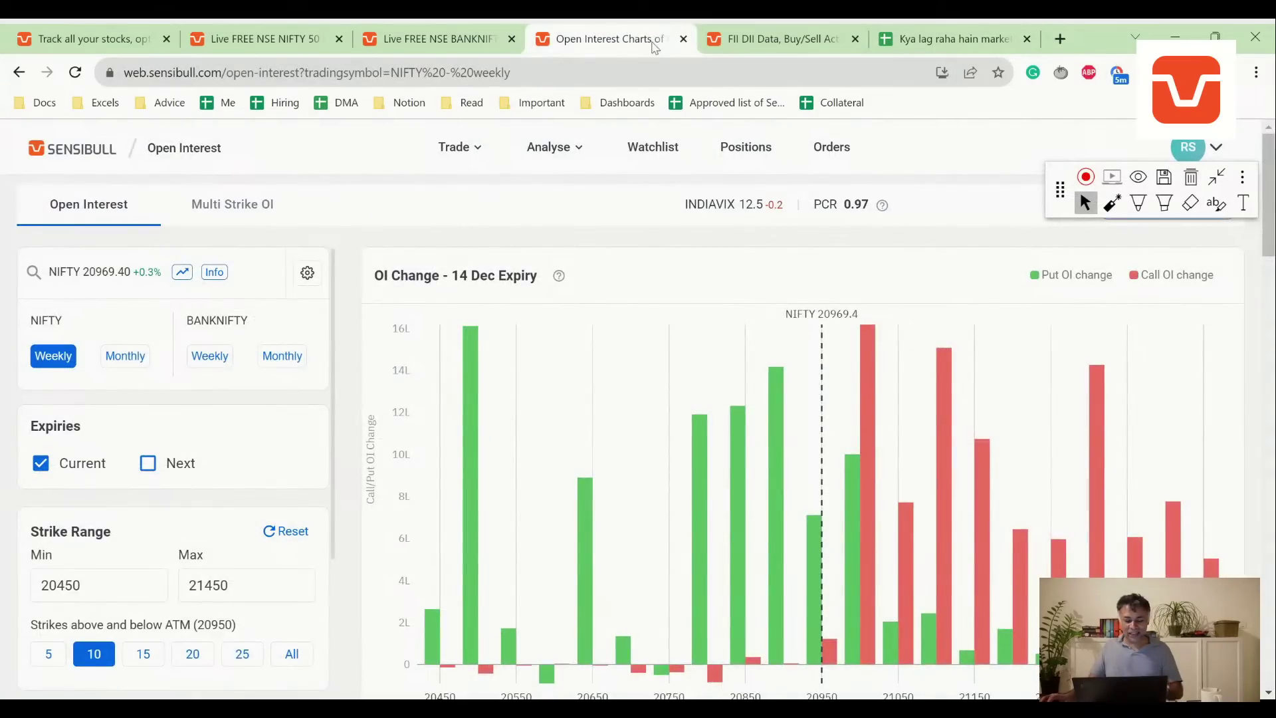
Scroll through the 14 Dec OI Change and Open Interest charts, checking 21000's 66.28L call OI.
click(778, 38)
click(591, 38)
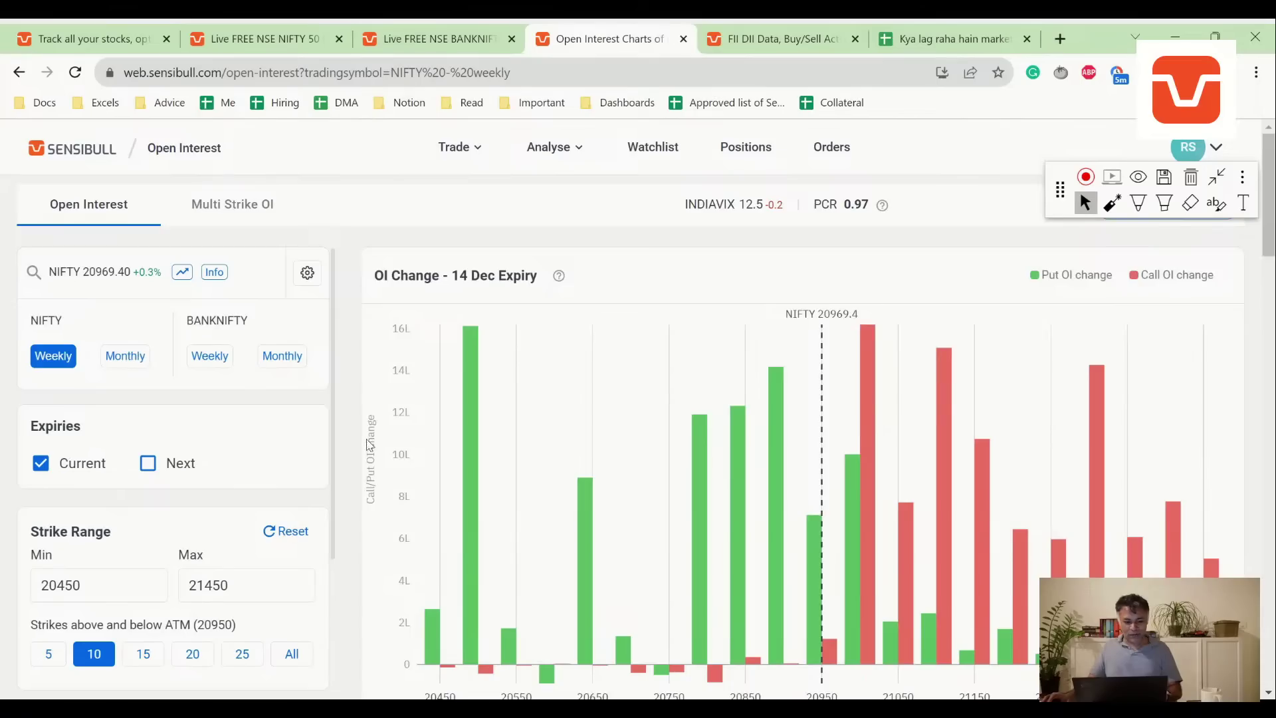
scroll(857, 372, down, 3)
scroll(866, 375, up, 1)
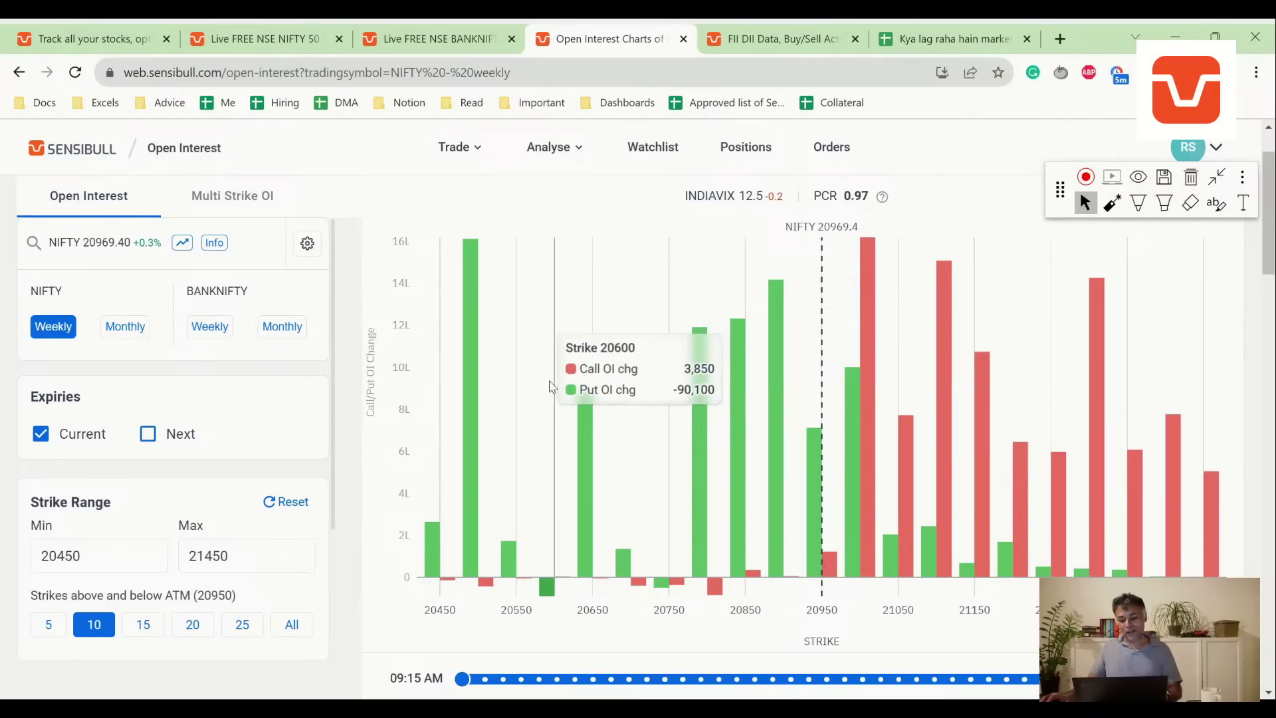
scroll(591, 414, down, 1)
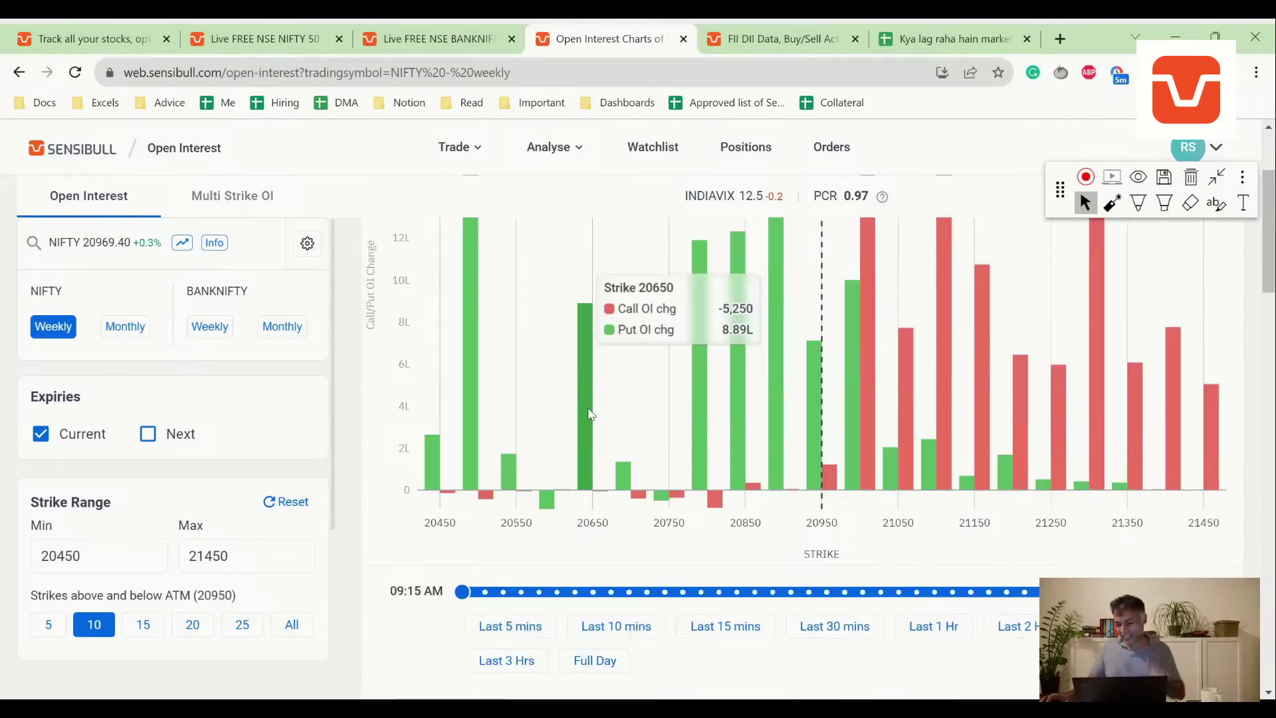
scroll(831, 425, up, 1)
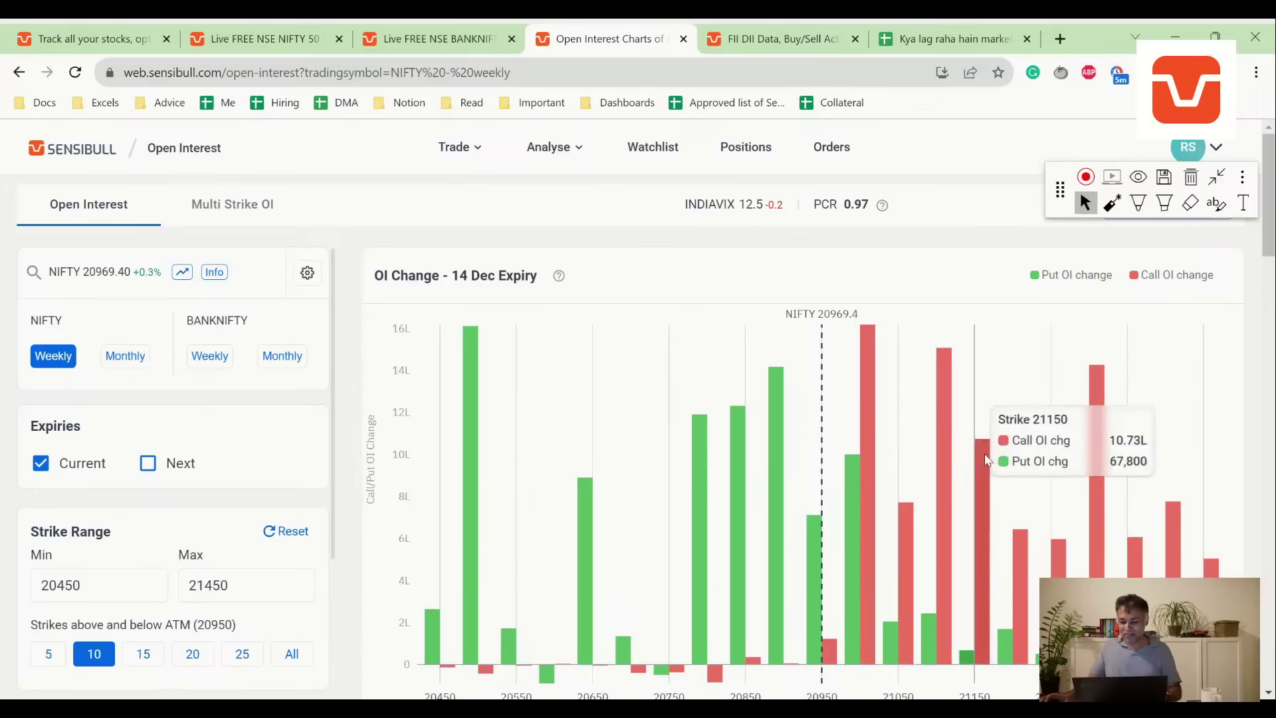
scroll(781, 328, down, 1)
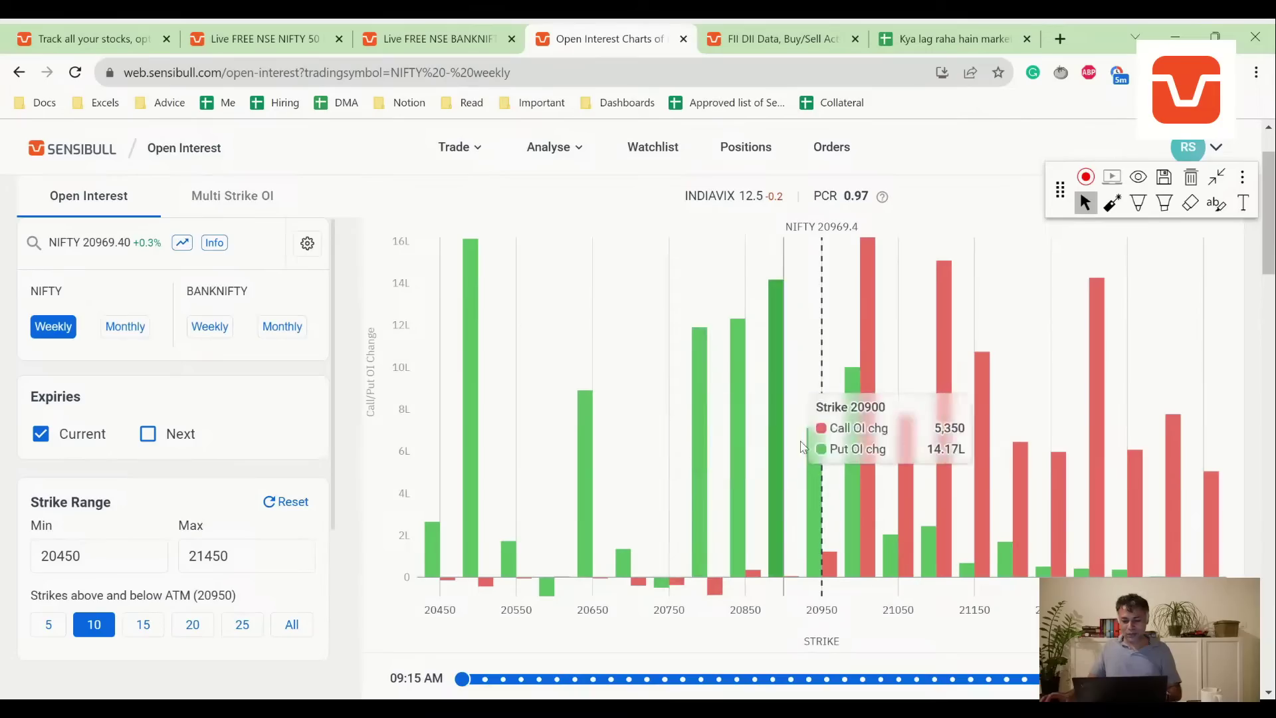
scroll(781, 465, down, 3)
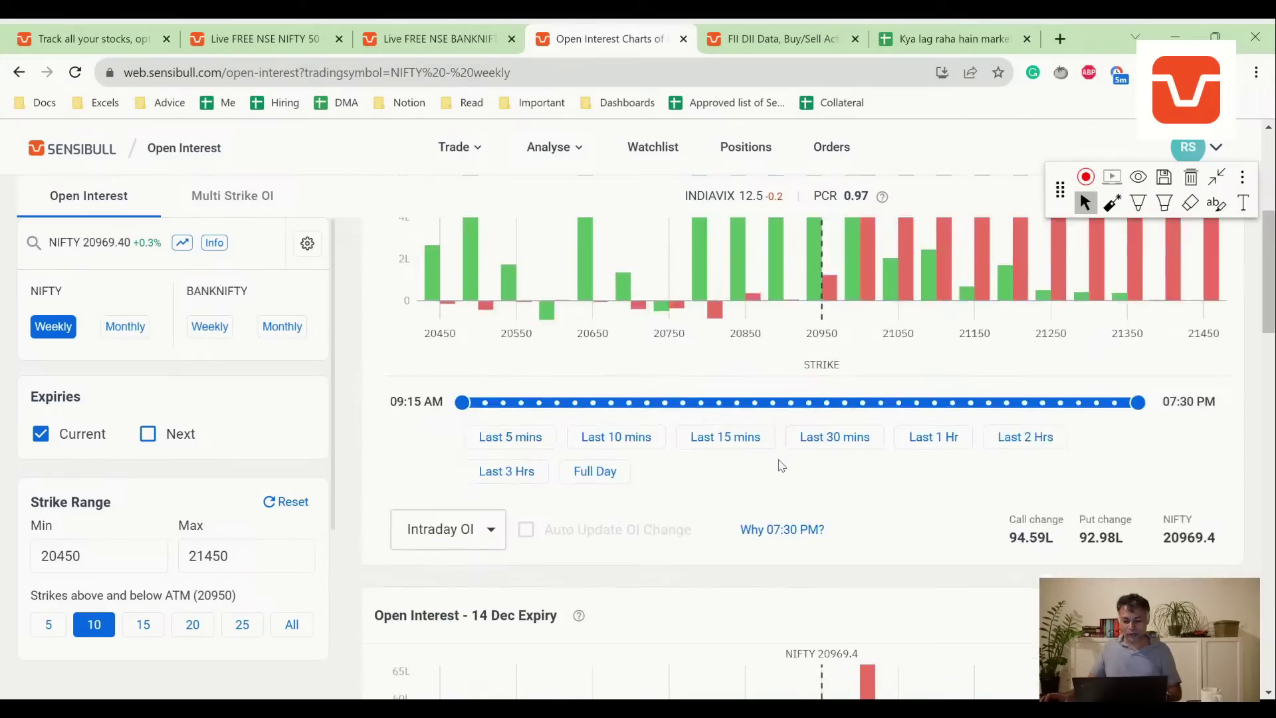
scroll(782, 466, down, 6)
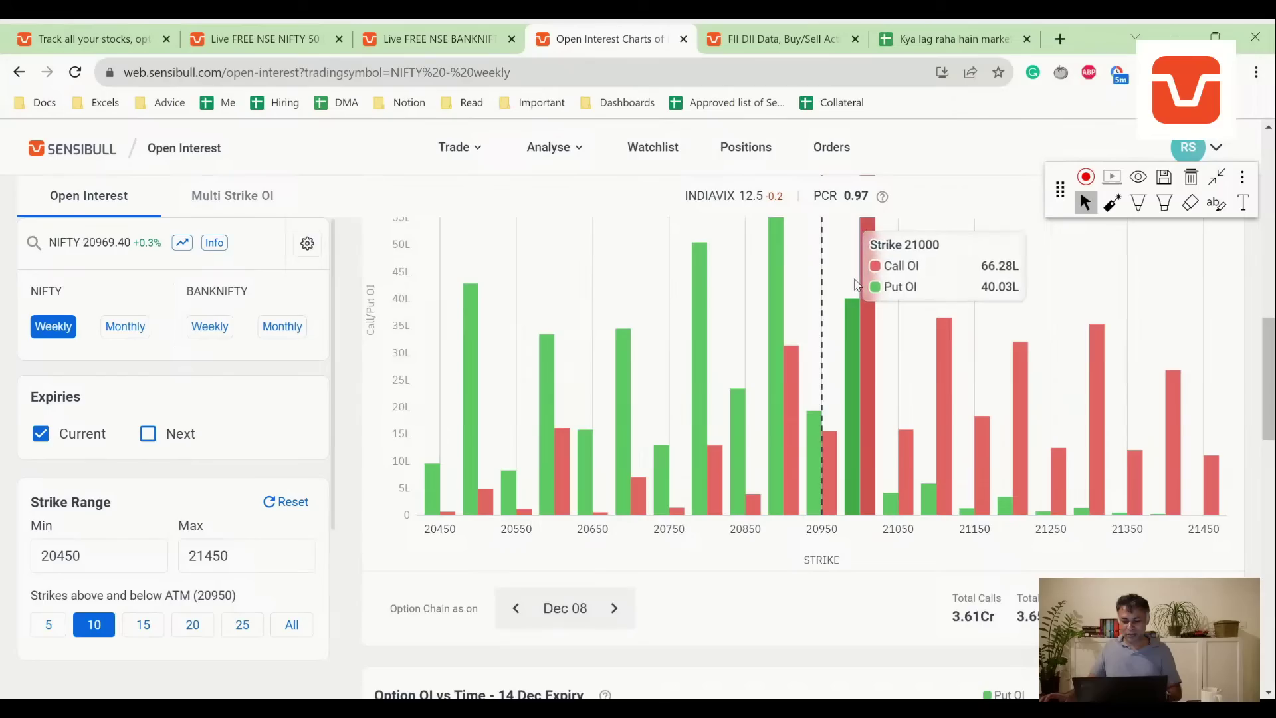
scroll(861, 292, up, 3)
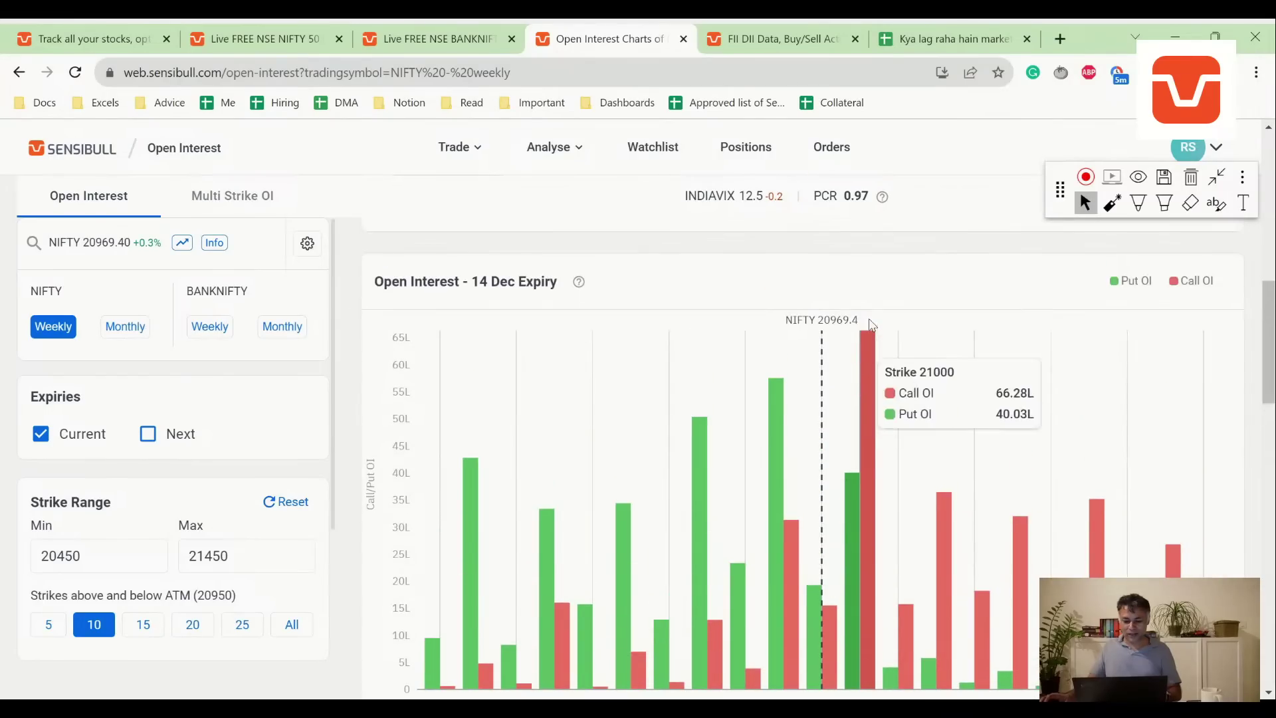
scroll(858, 319, down, 3)
Rewrite the Option Chain note to 'Support below 20900. 21000 is the highest OI (resistance)'.
key(ctrl+9)
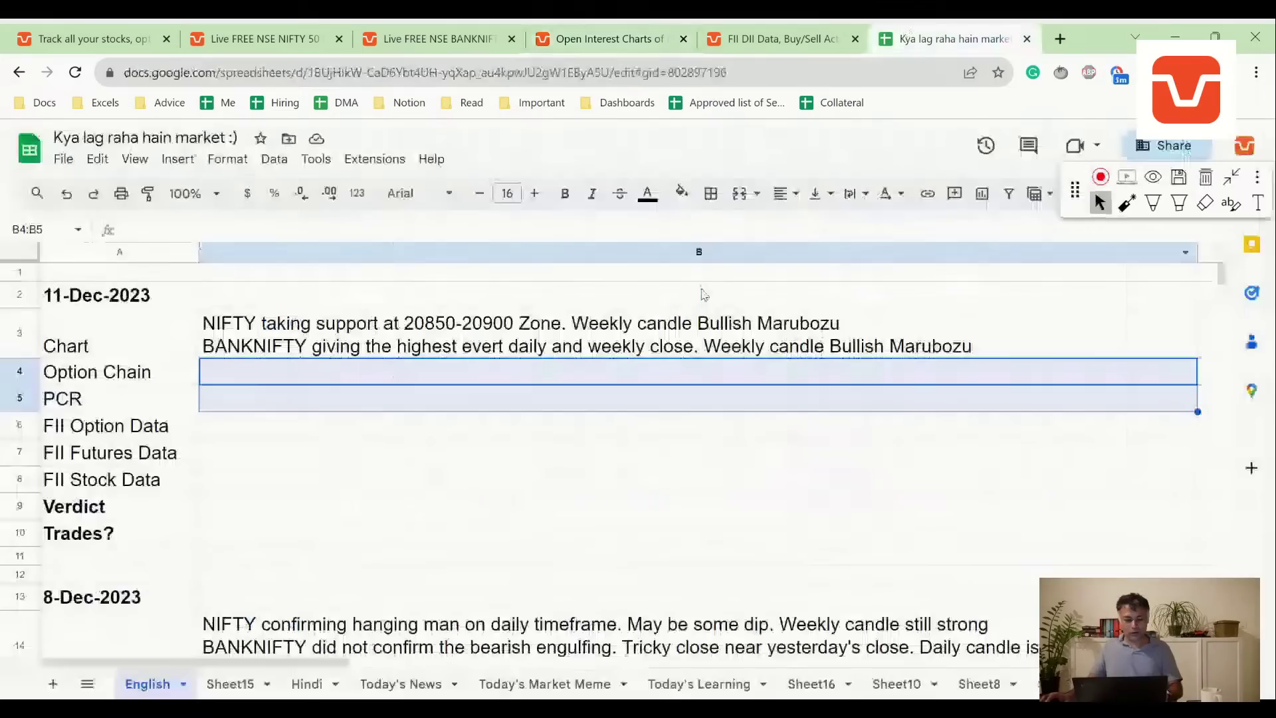
key(Up)
key(Down)
text(Su)
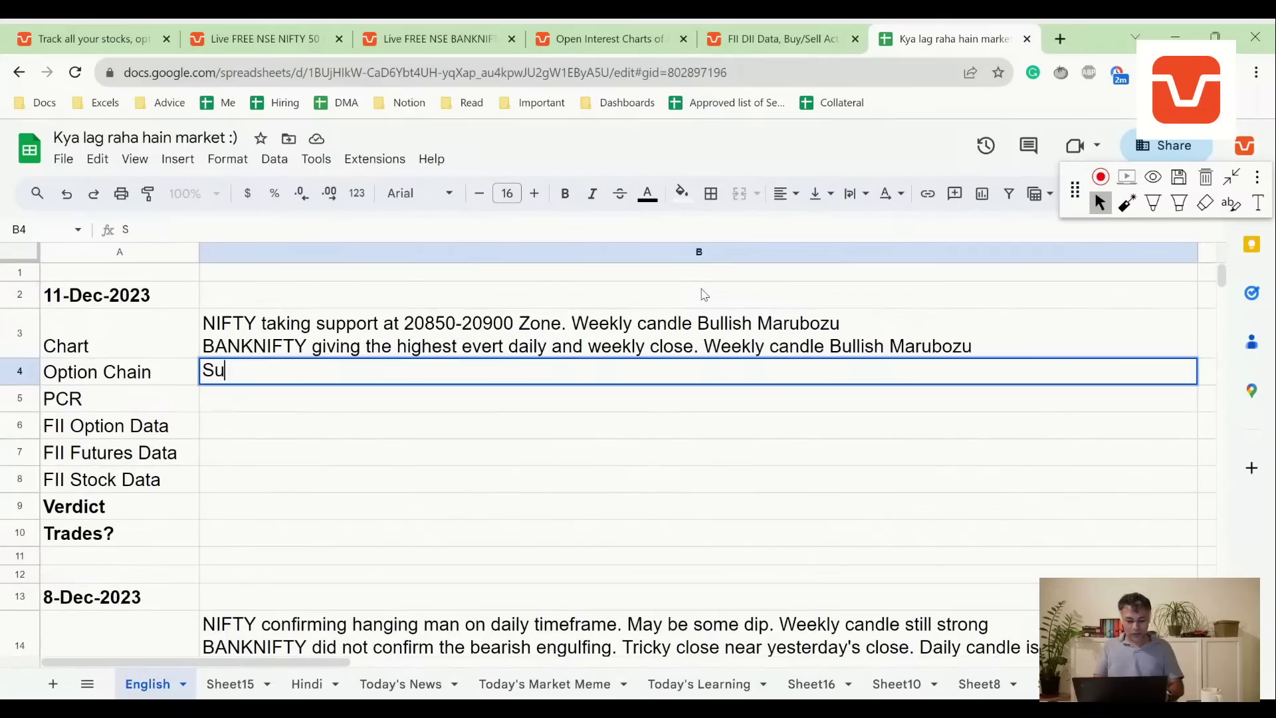
text(pport below)
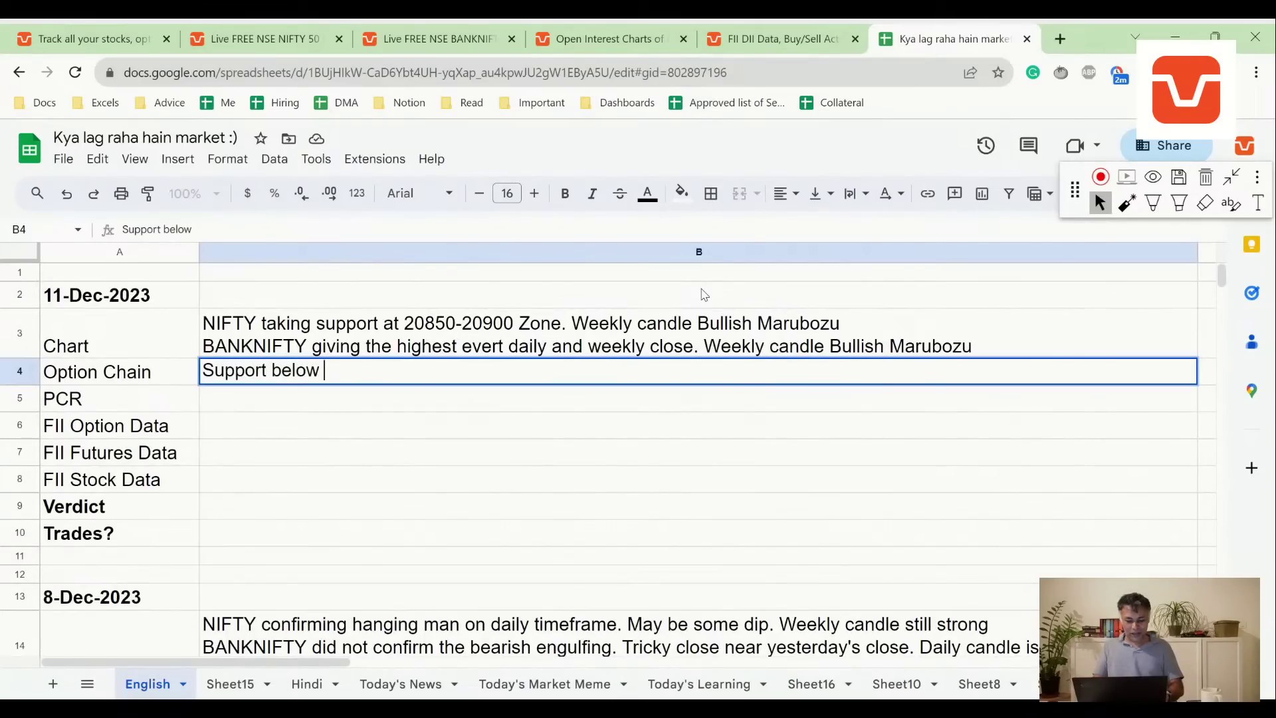
text( 20900. 2)
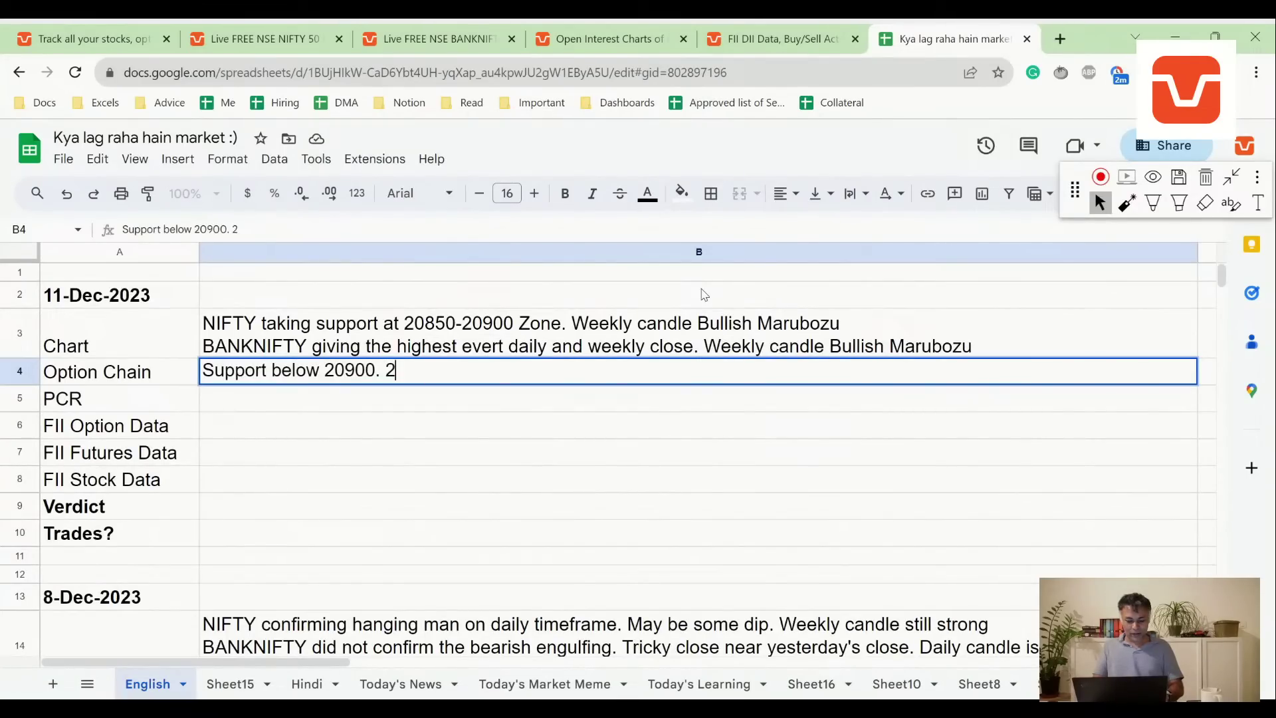
text(1000 is the highest OI ()
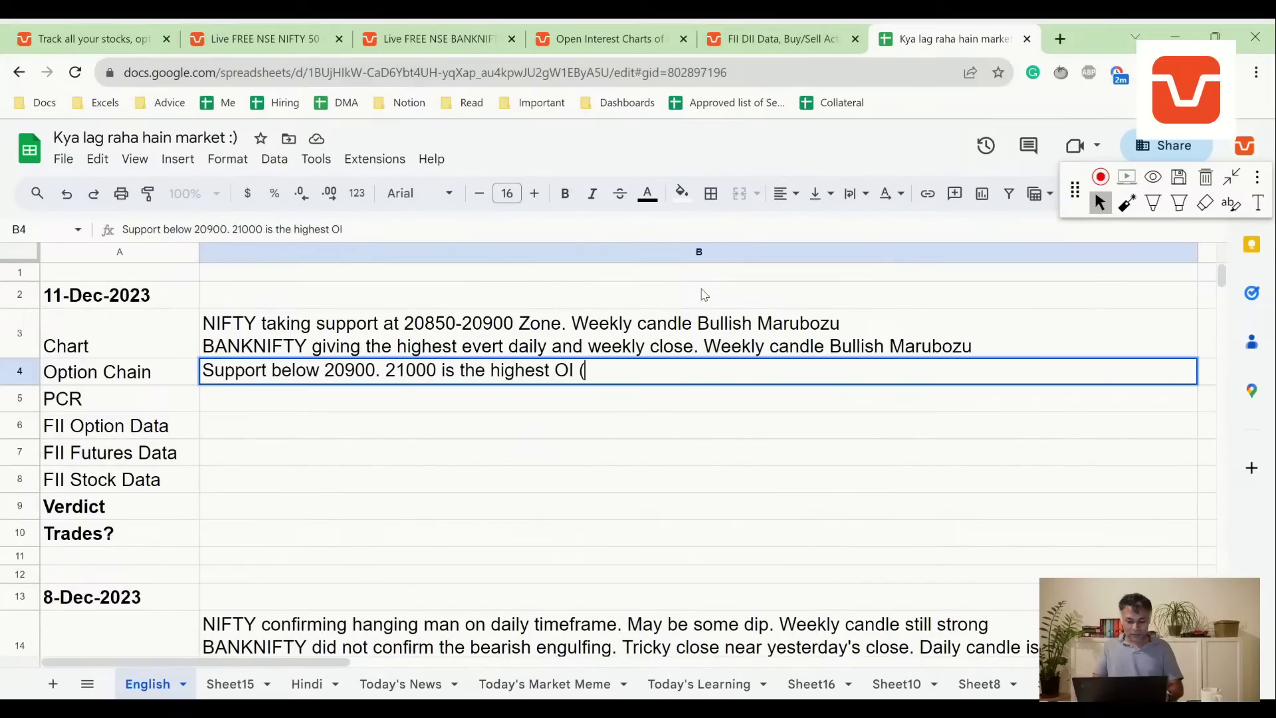
text(resistance).)
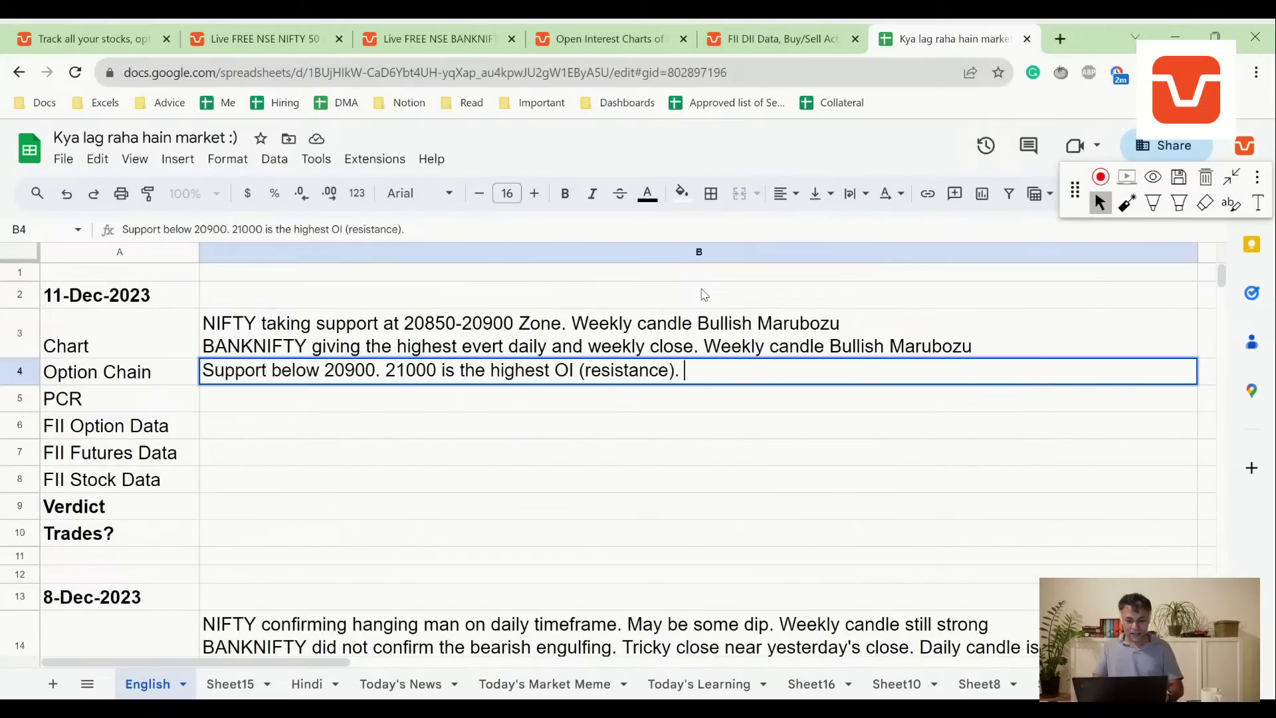
Review the 14 Dec NIFTY expiry open-interest chart across strikes 20450–21450.
click(778, 39)
click(625, 39)
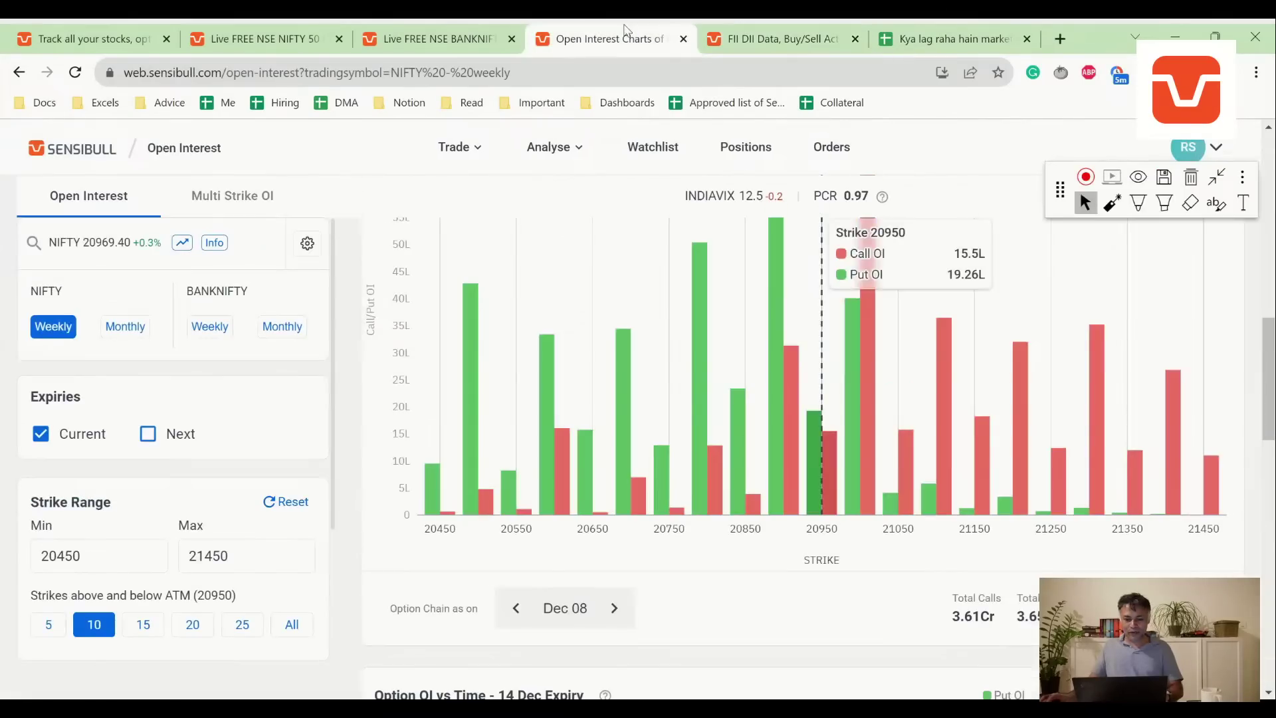
scroll(951, 578, up, 3)
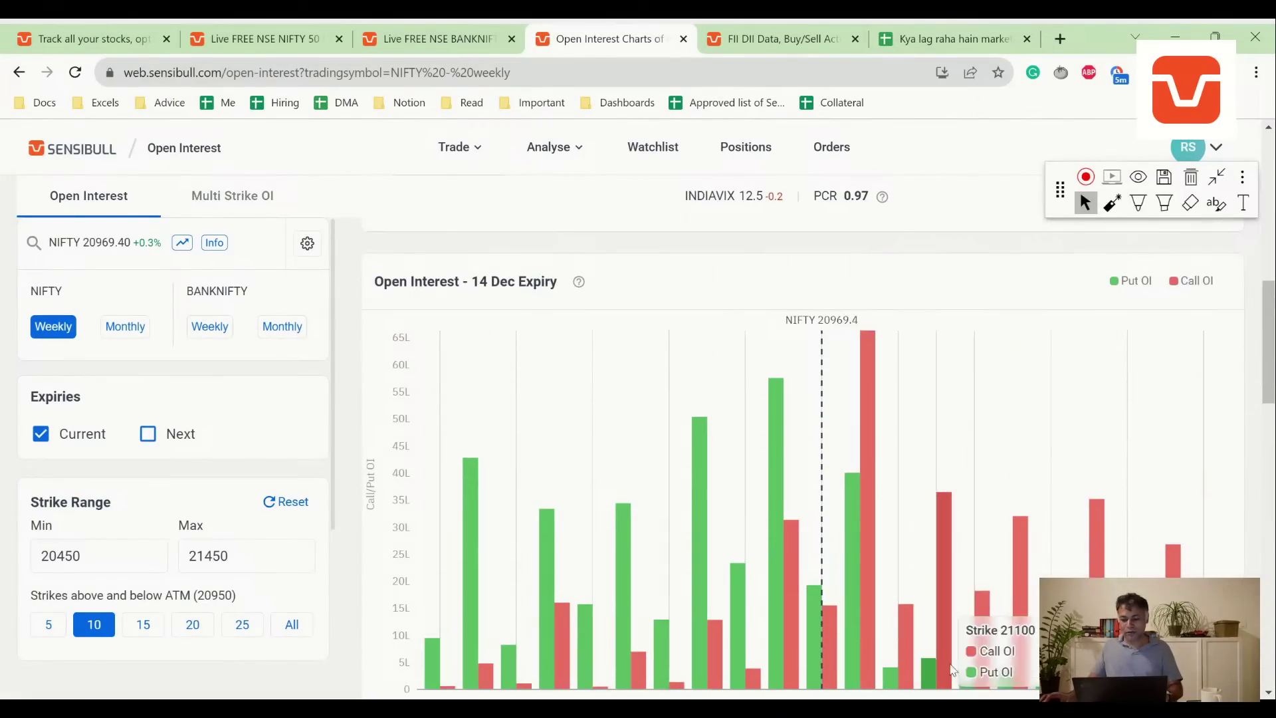
scroll(952, 670, down, 4)
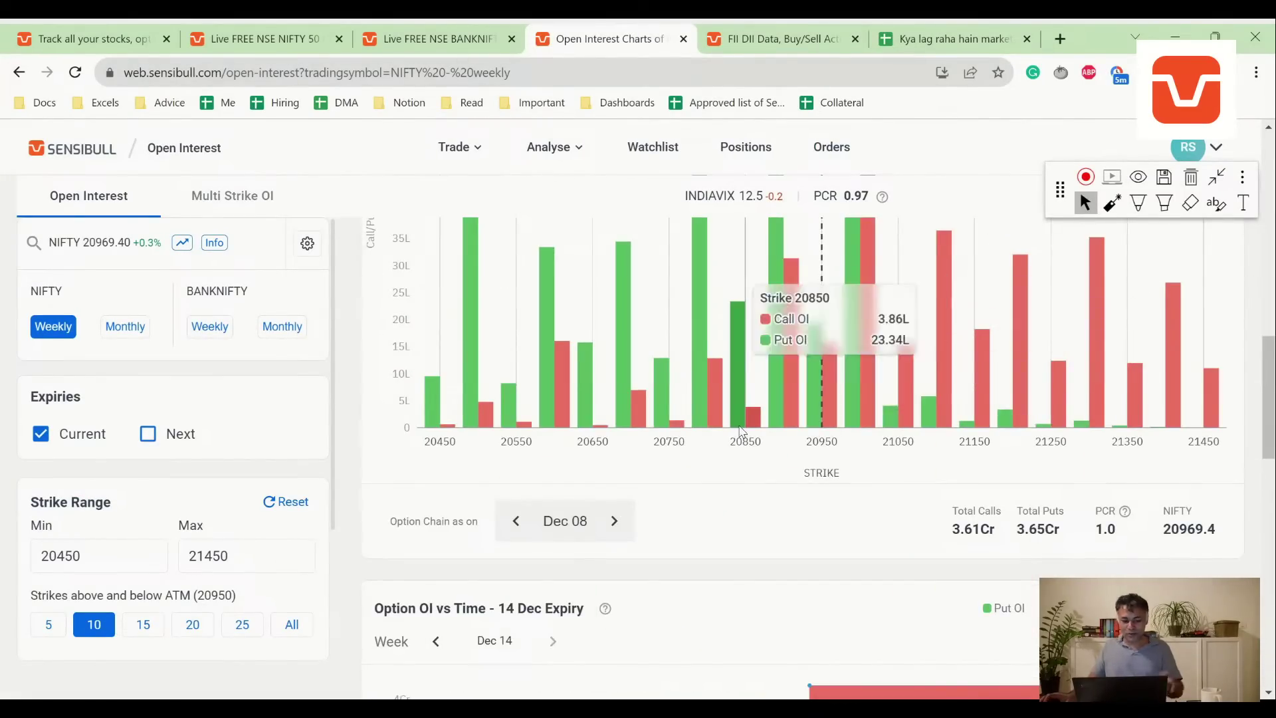
scroll(743, 431, up, 3)
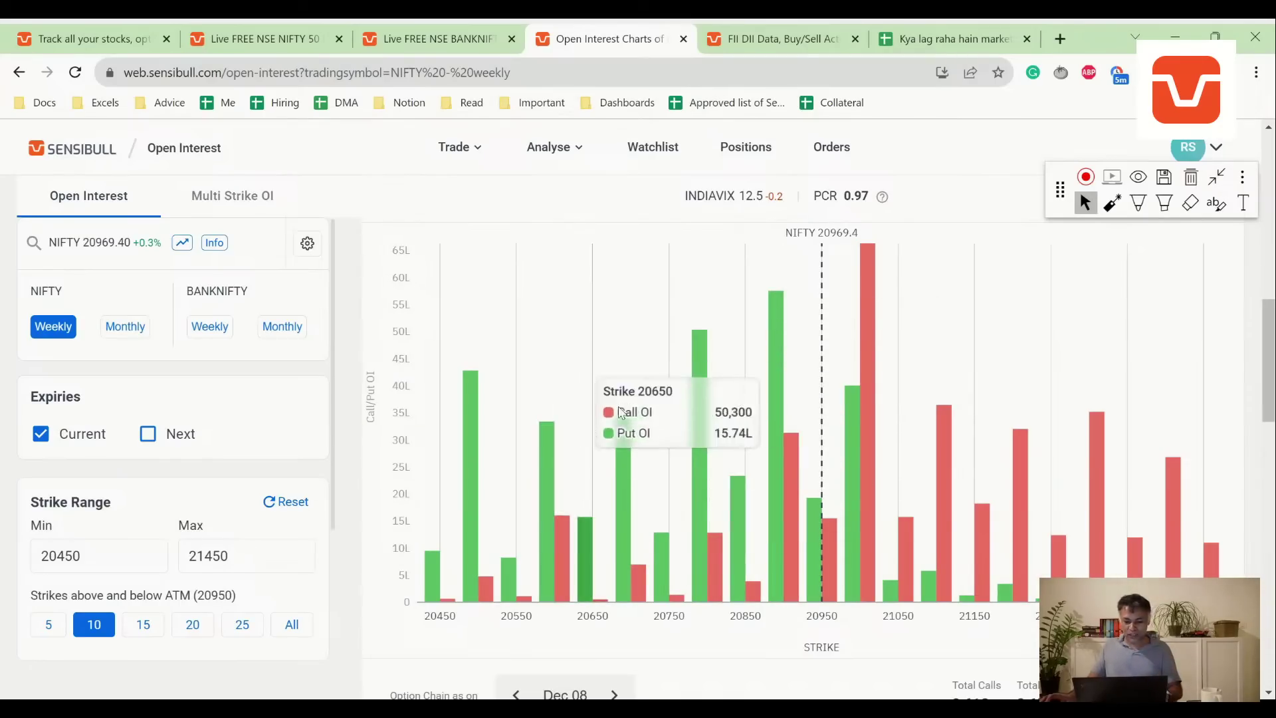
Insert 'at every level' before 'below' and append 'But if it is taken out, no resistance' to the Option Chain note.
click(951, 38)
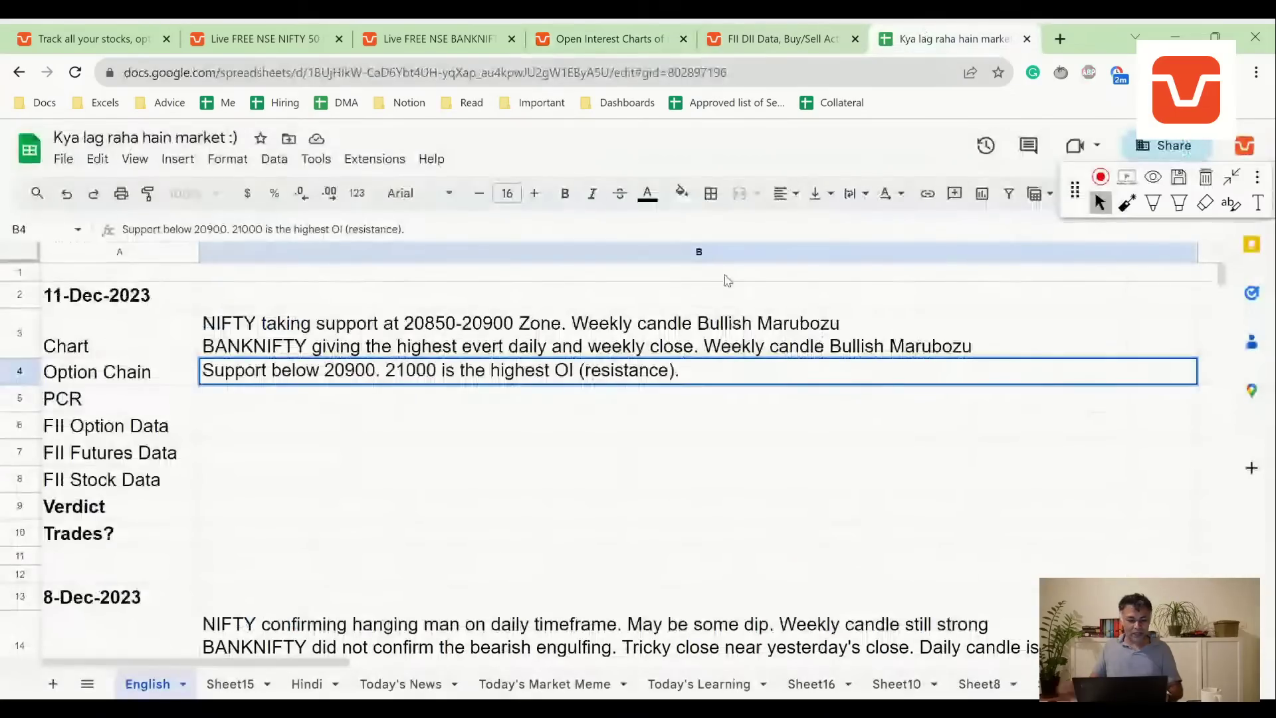
key(Return)
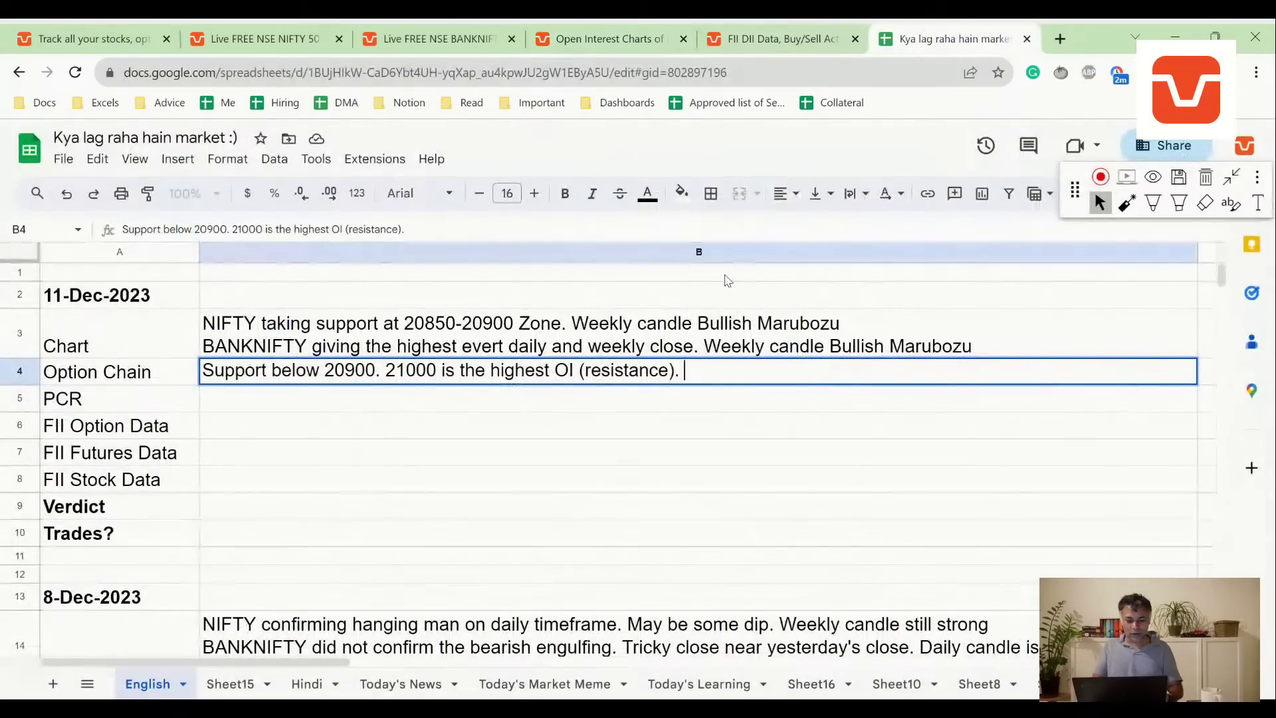
key(Return)
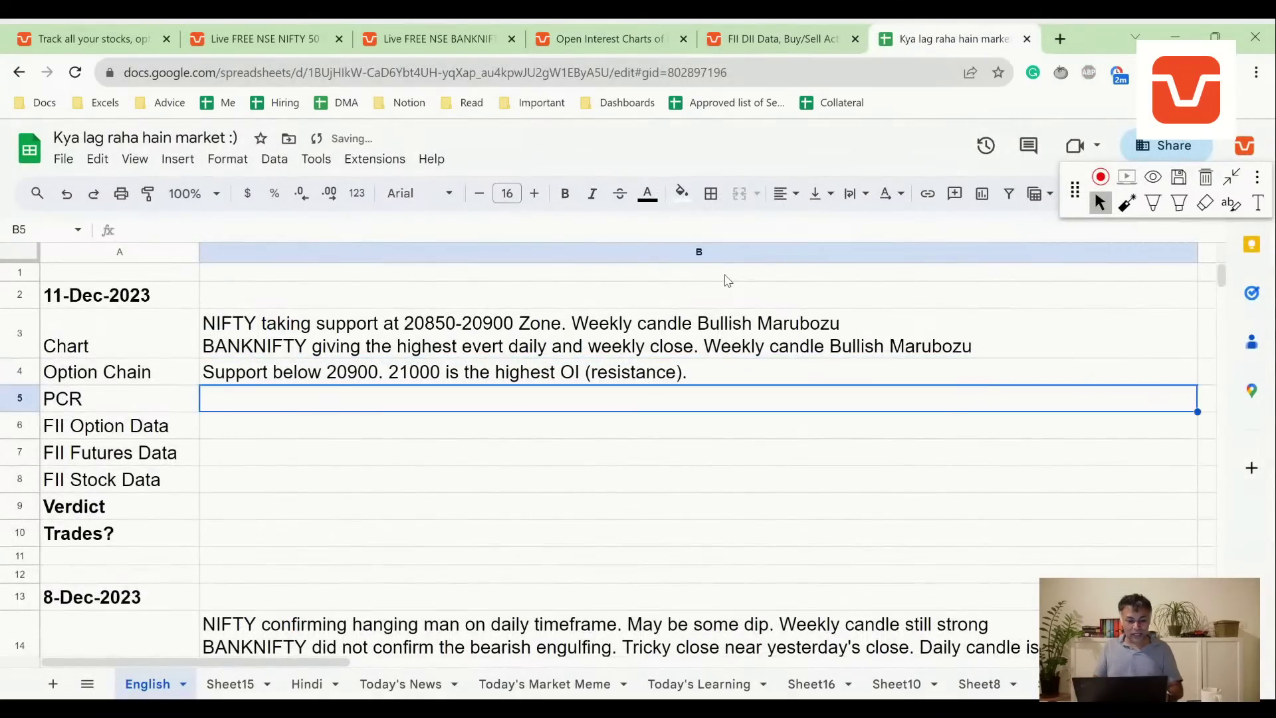
key(Up)
key(Return)
key(Left)
key(Left)
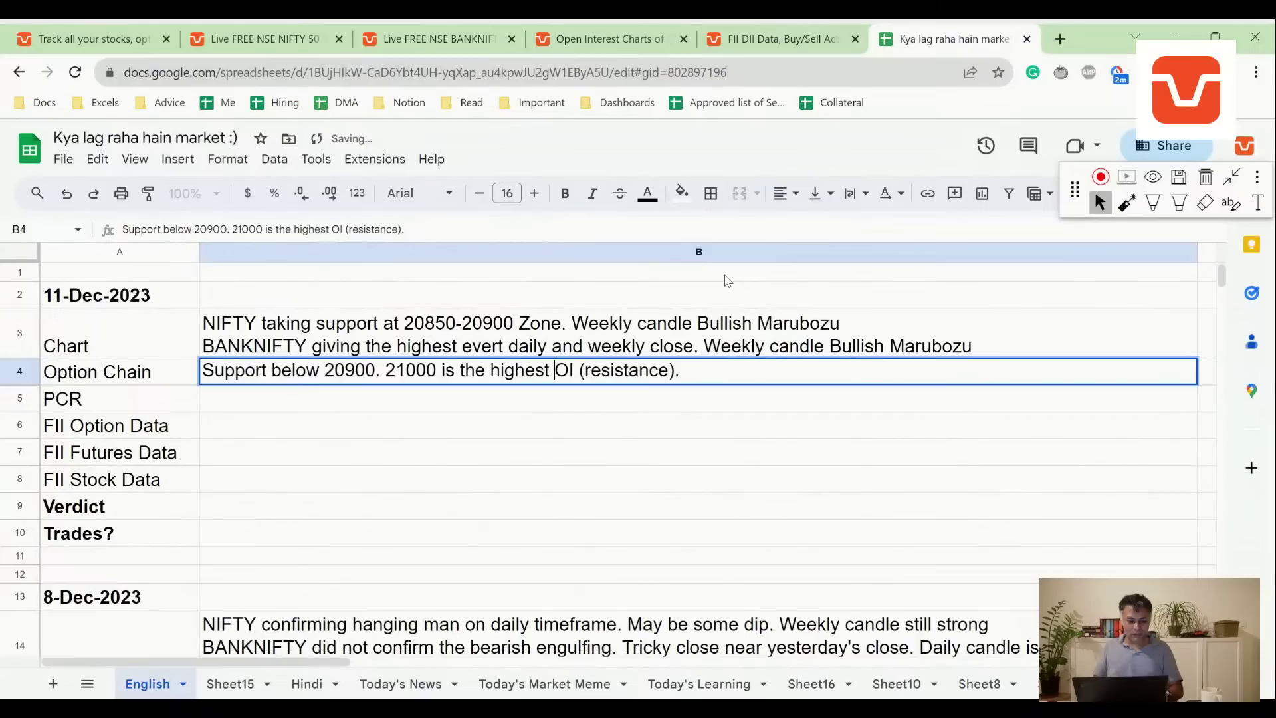
text(at every level)
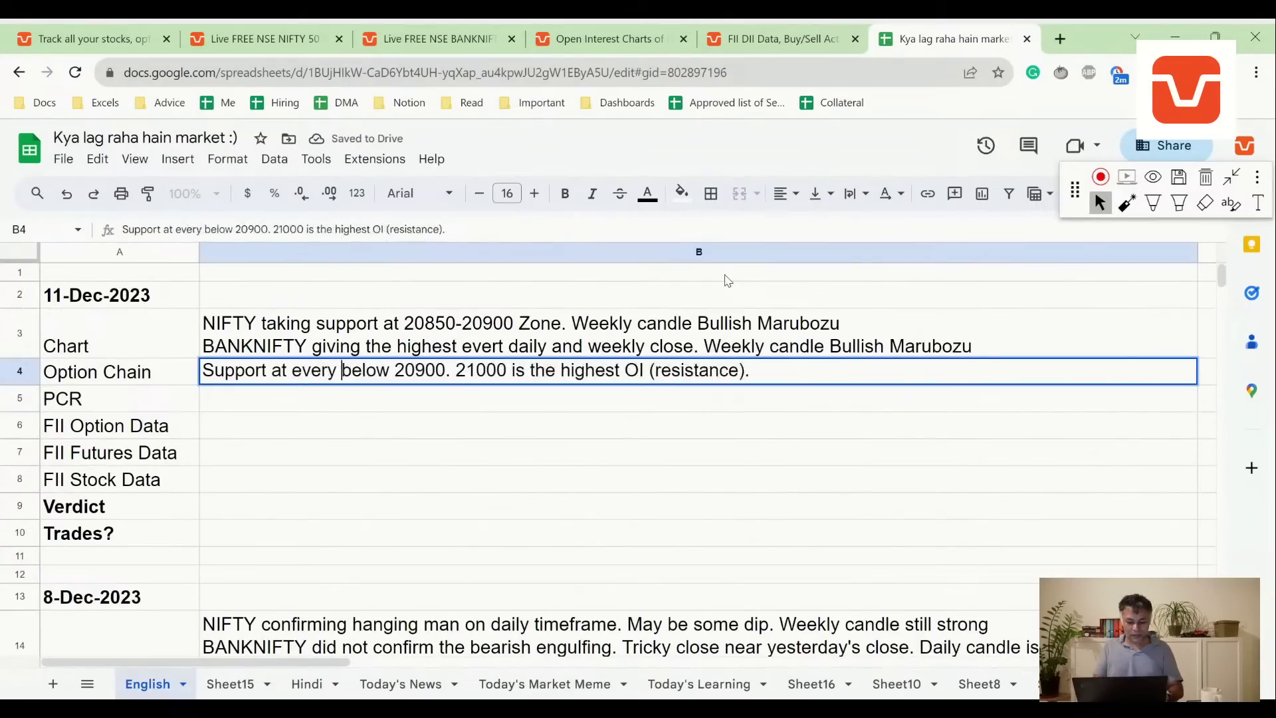
key(End)
key(Left)
key(Left)
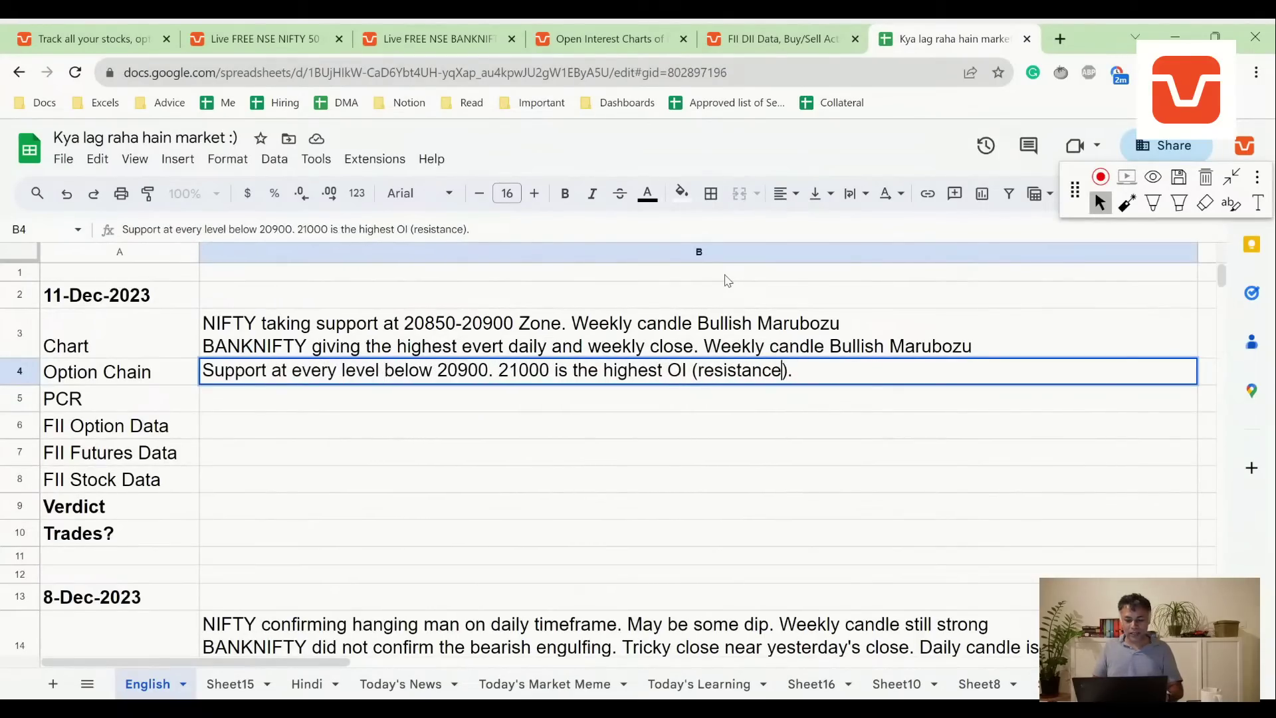
text(But if it)
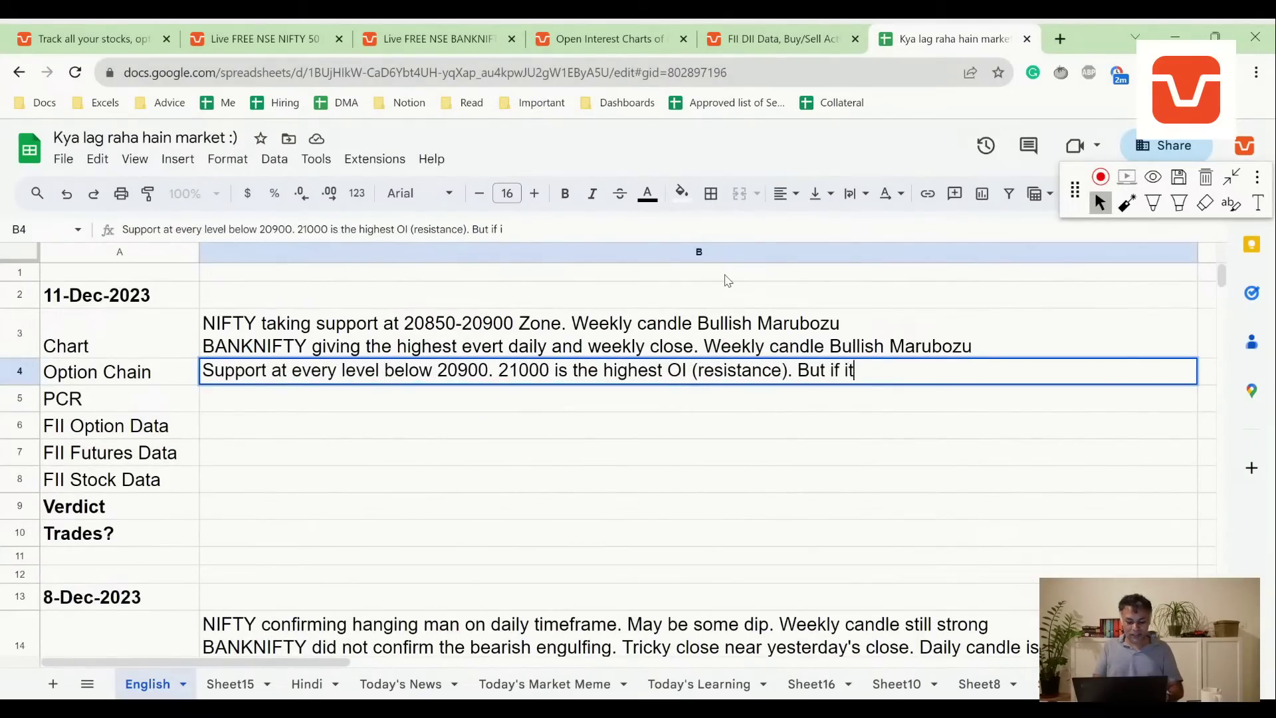
text( is taken out, n)
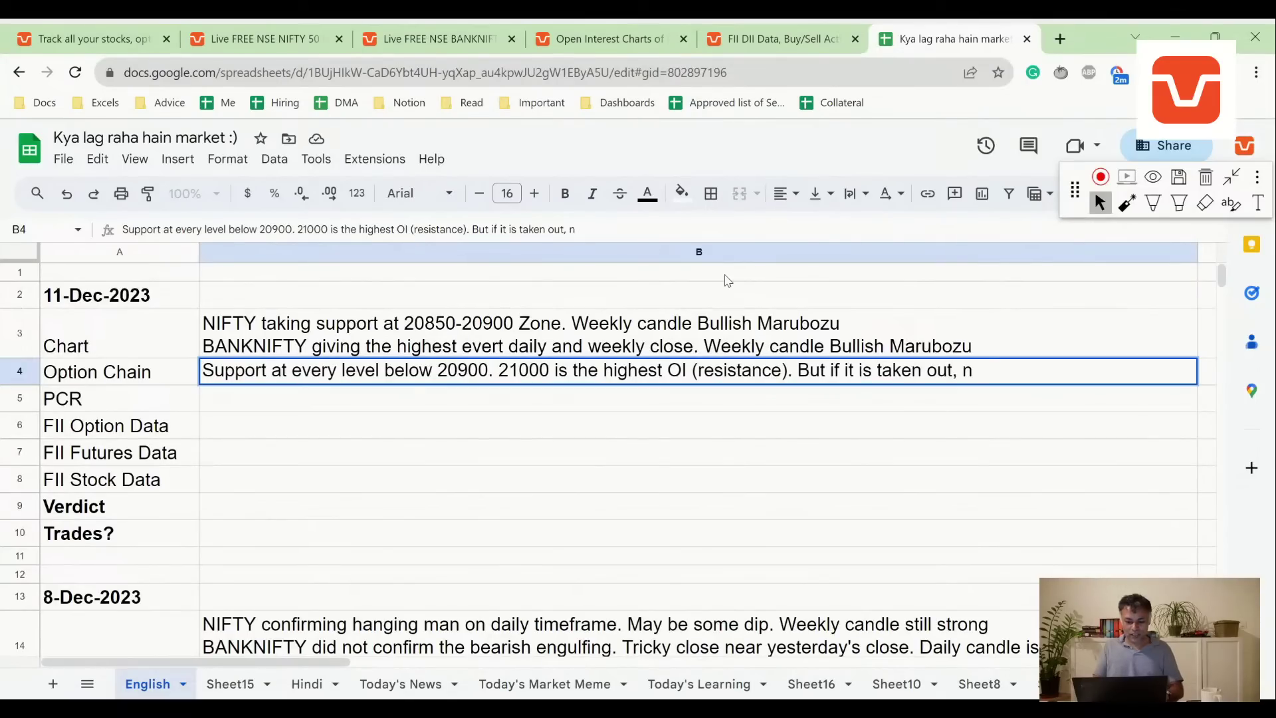
text(ito resistance)
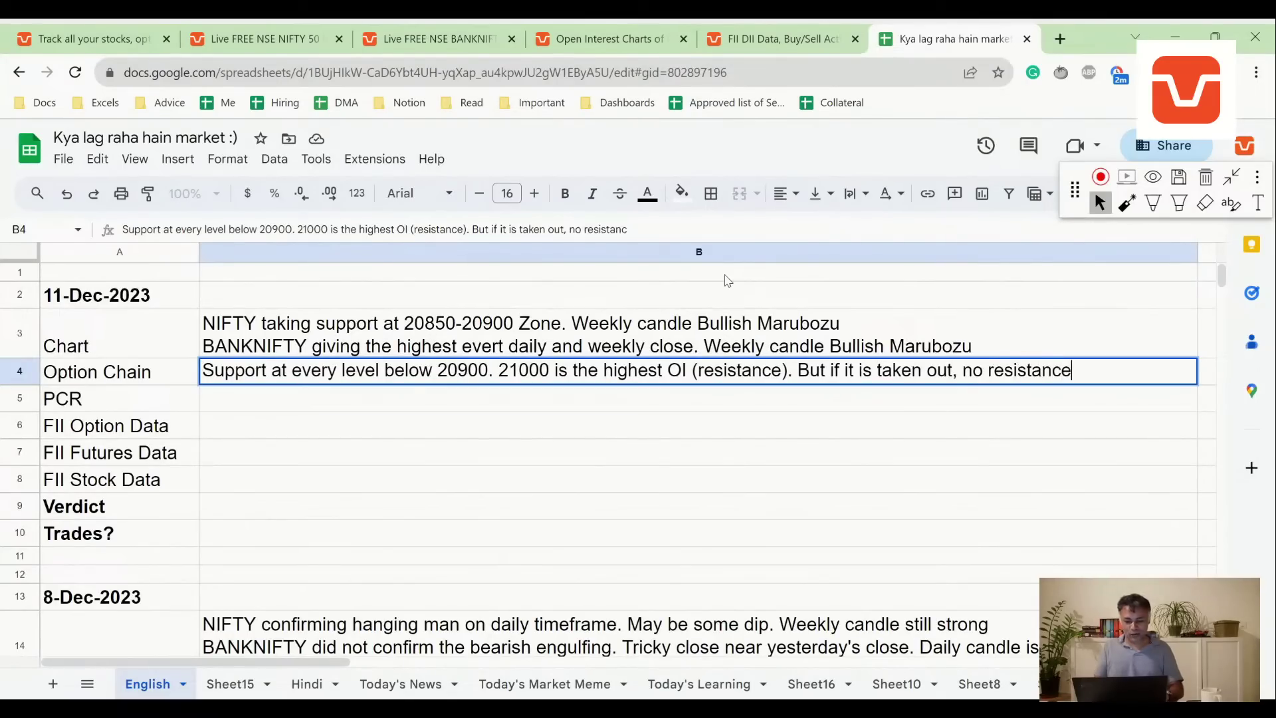
key(Return)
After rechecking the OI chart, enter '1.0 - Bullish' as the 11-Dec-2023 PCR.
click(781, 38)
click(615, 34)
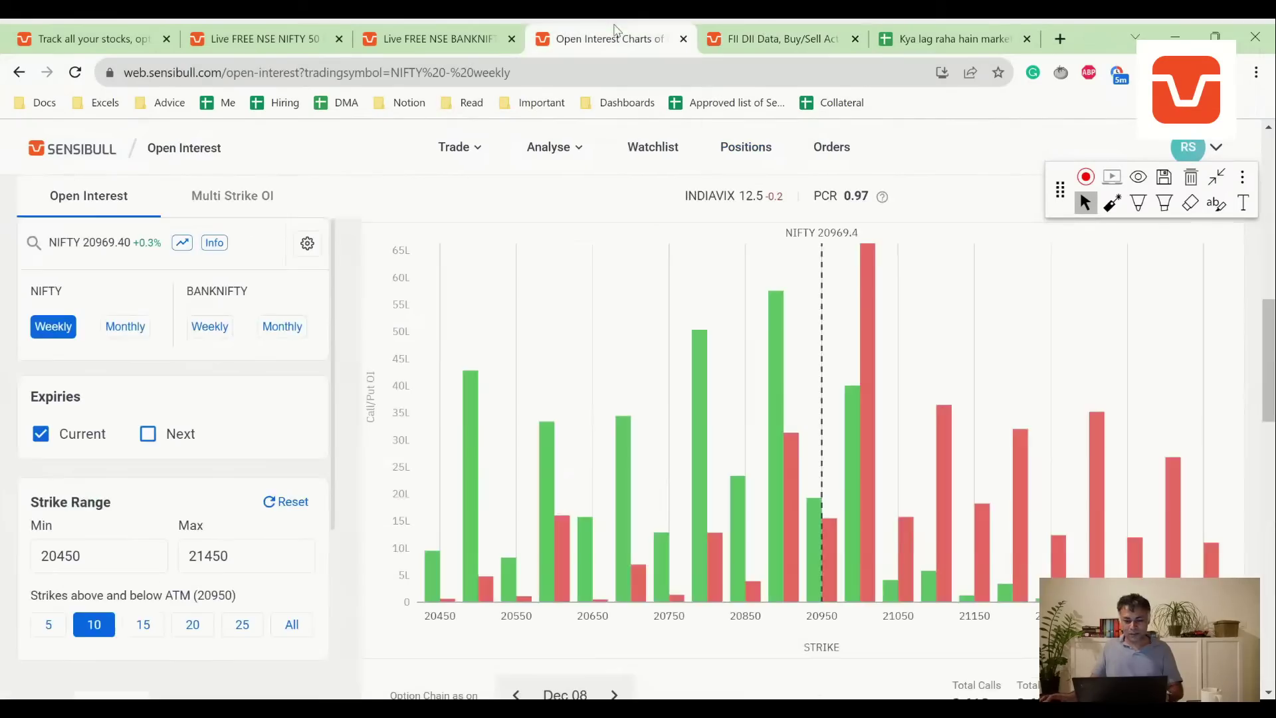
scroll(983, 442, down, 1)
click(925, 34)
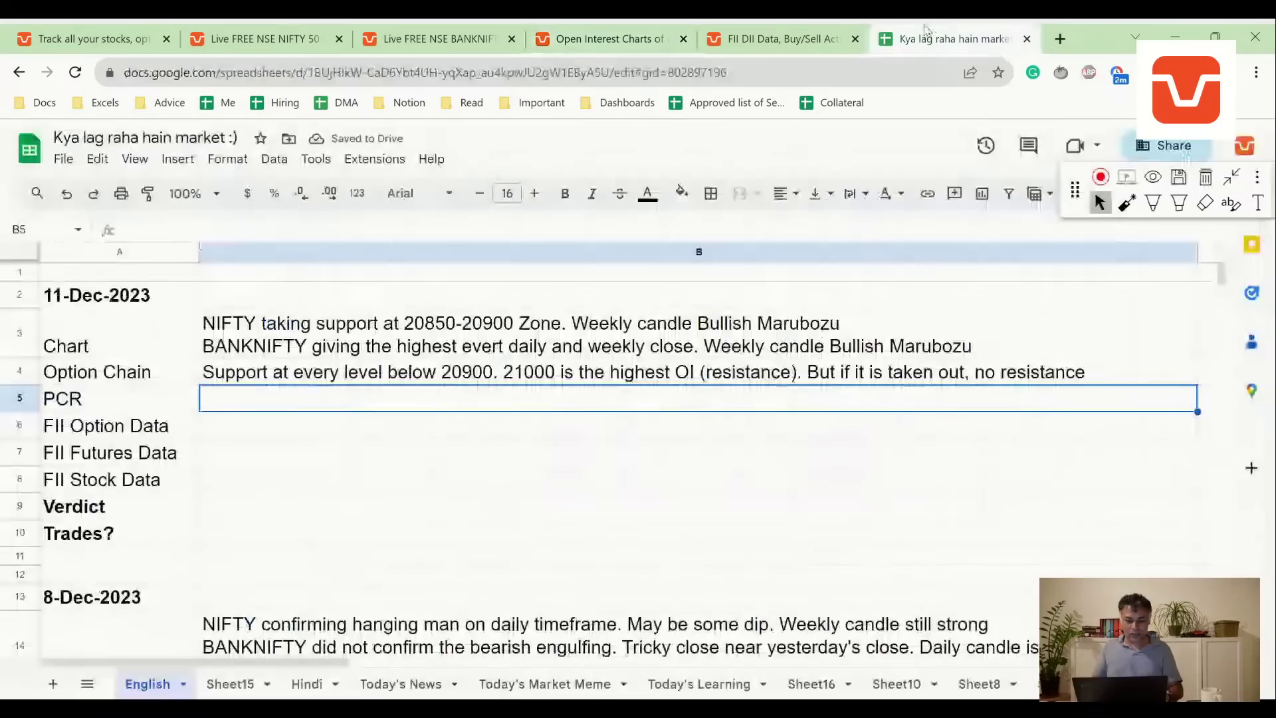
text(1.0 - )
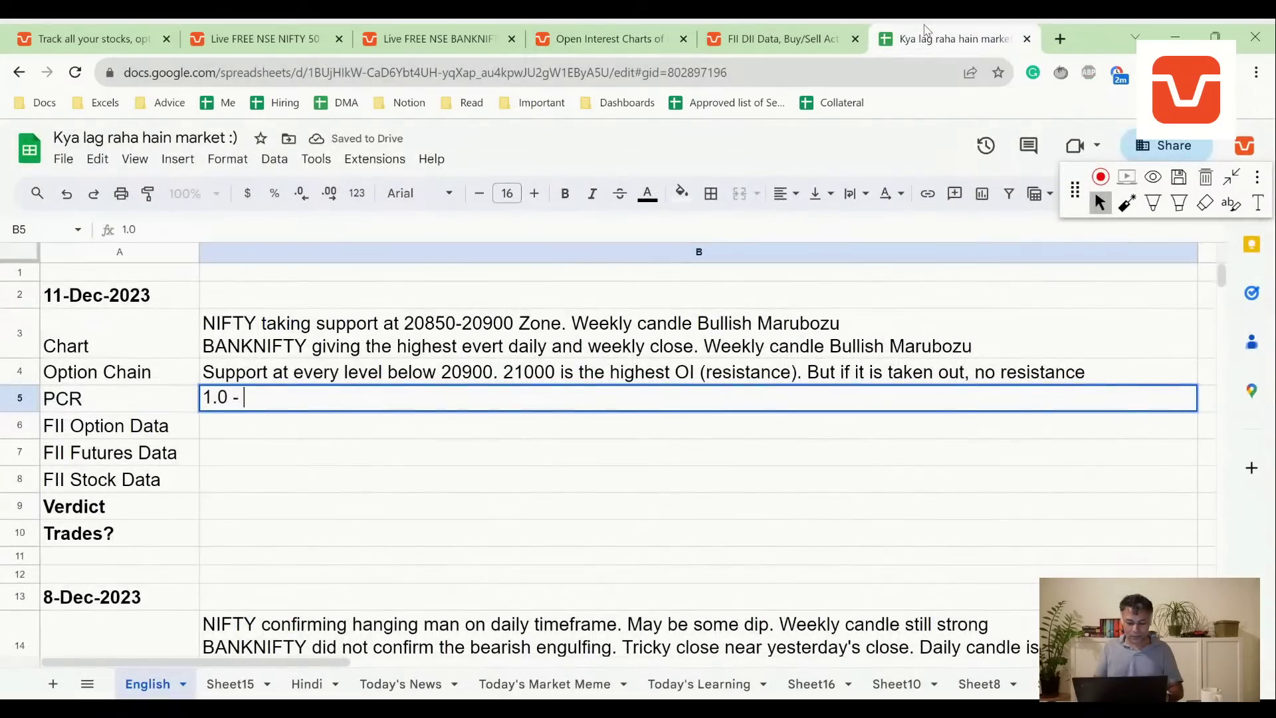
text(Bullish)
key(Return)
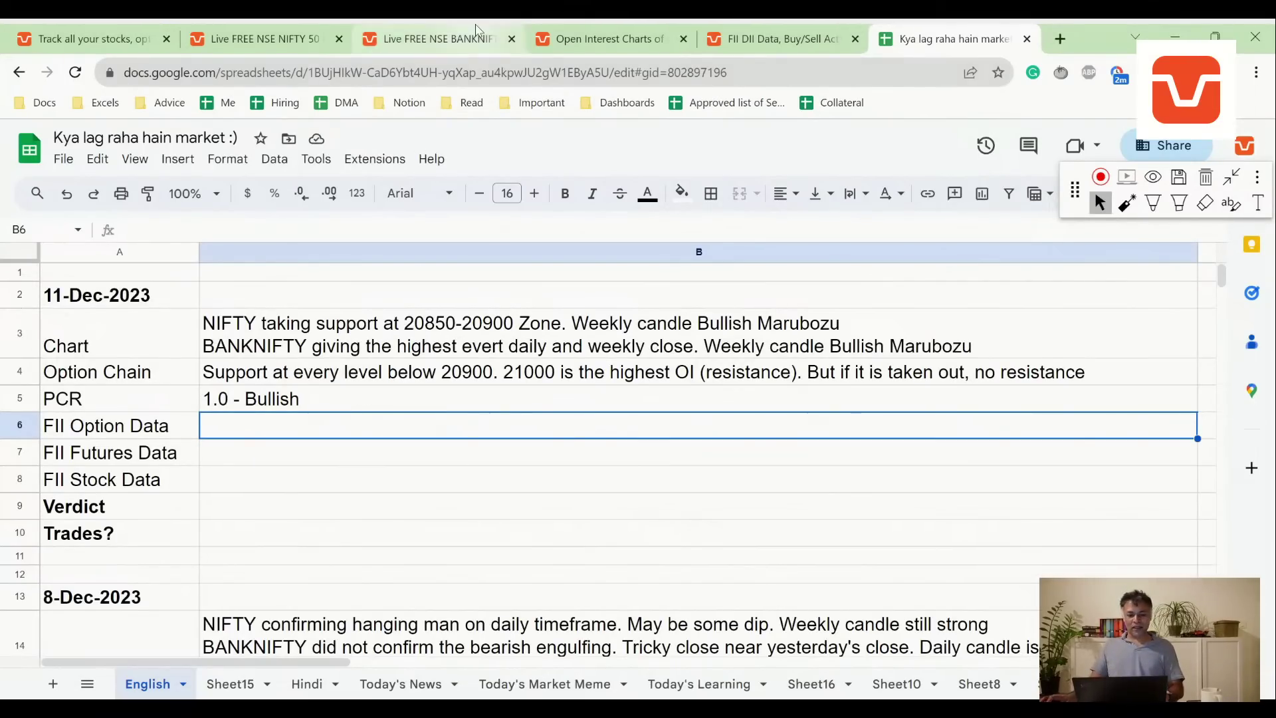
Bring up the 08 Dec FII buy/sell cards: stocks +₹3,632.3 Cr, index futures +₹359.8 Cr.
click(778, 38)
scroll(466, 340, up, 4)
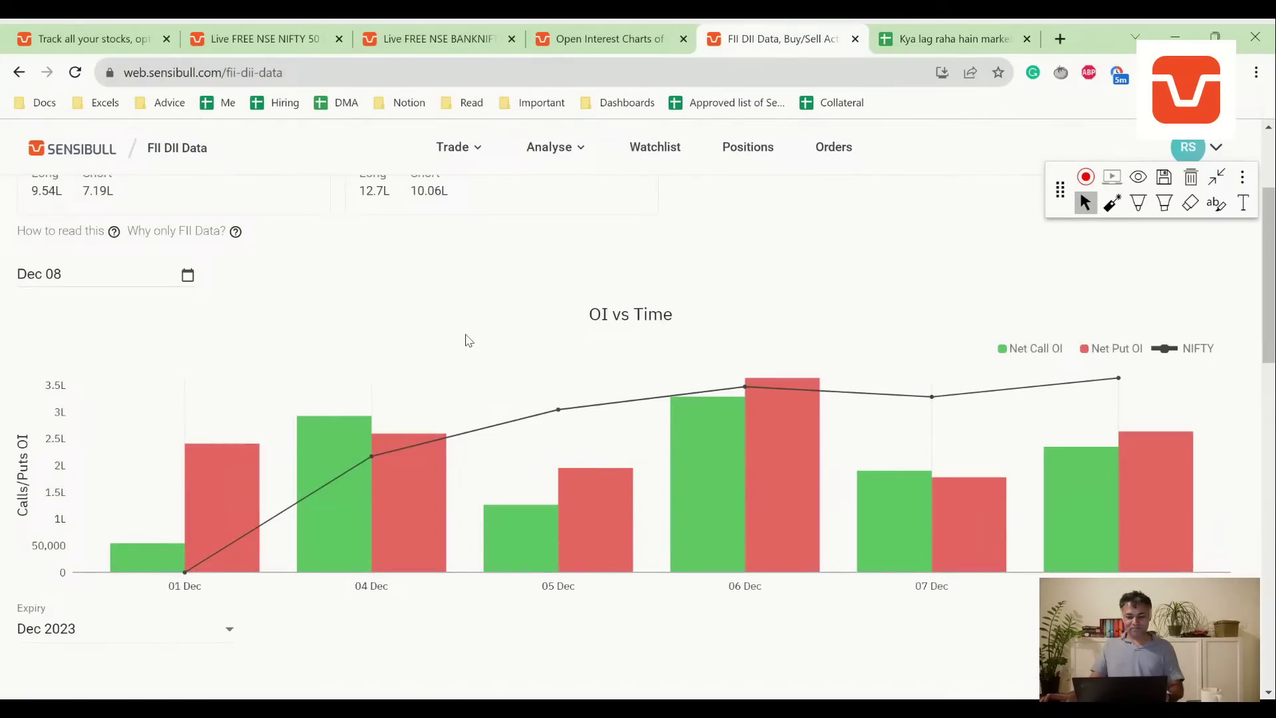
scroll(468, 341, down, 6)
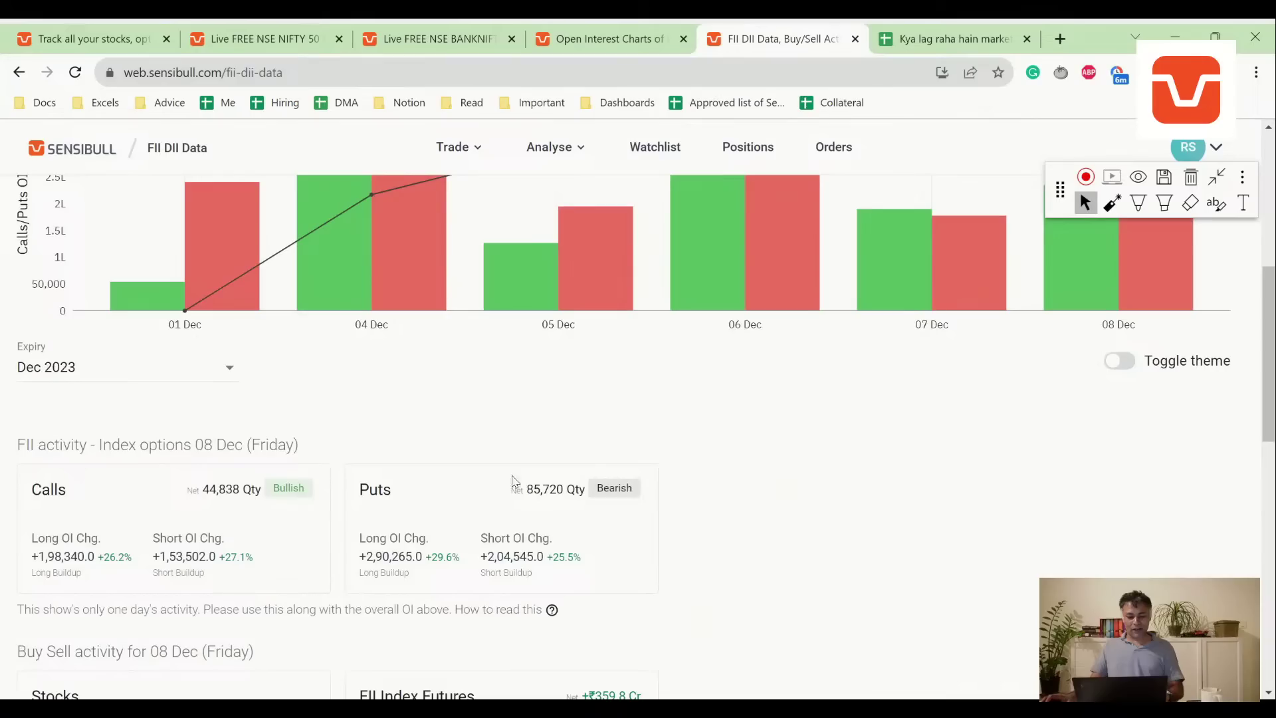
scroll(542, 490, down, 3)
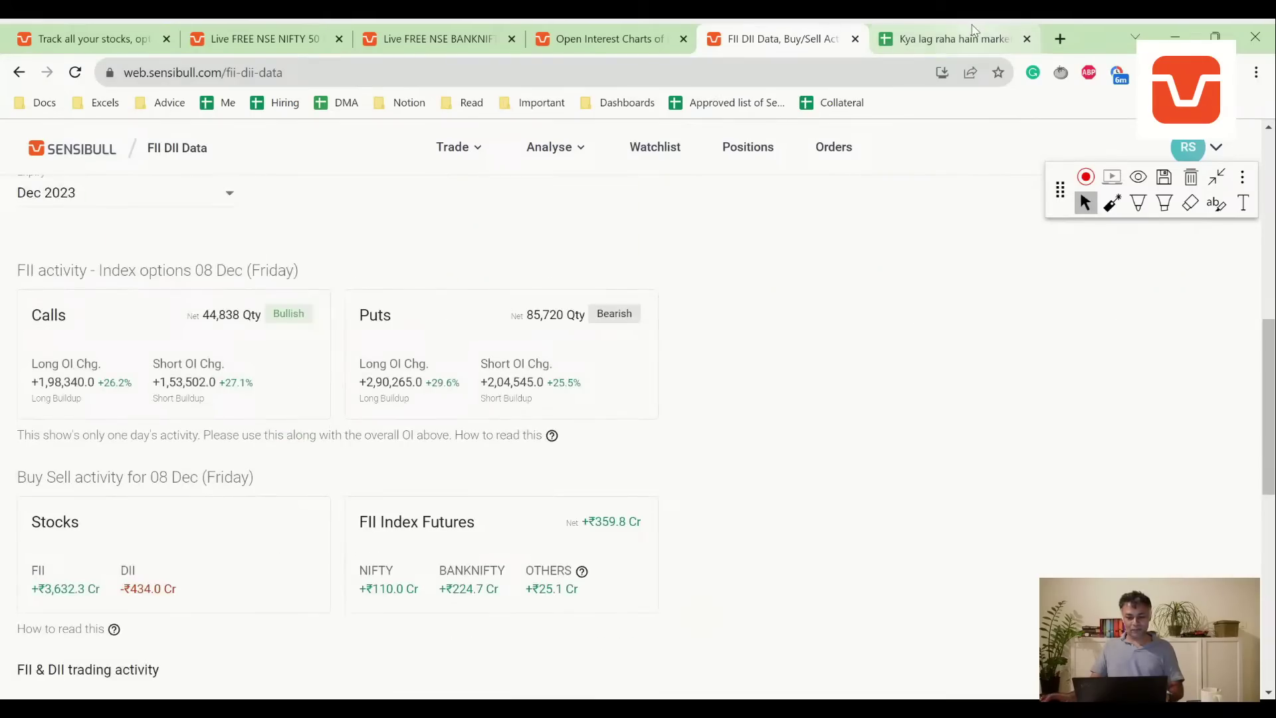
Complete the FII Option Data note on calls and puts bought, ending 'Net negative'.
click(950, 38)
text(45)
key(BackSpace)
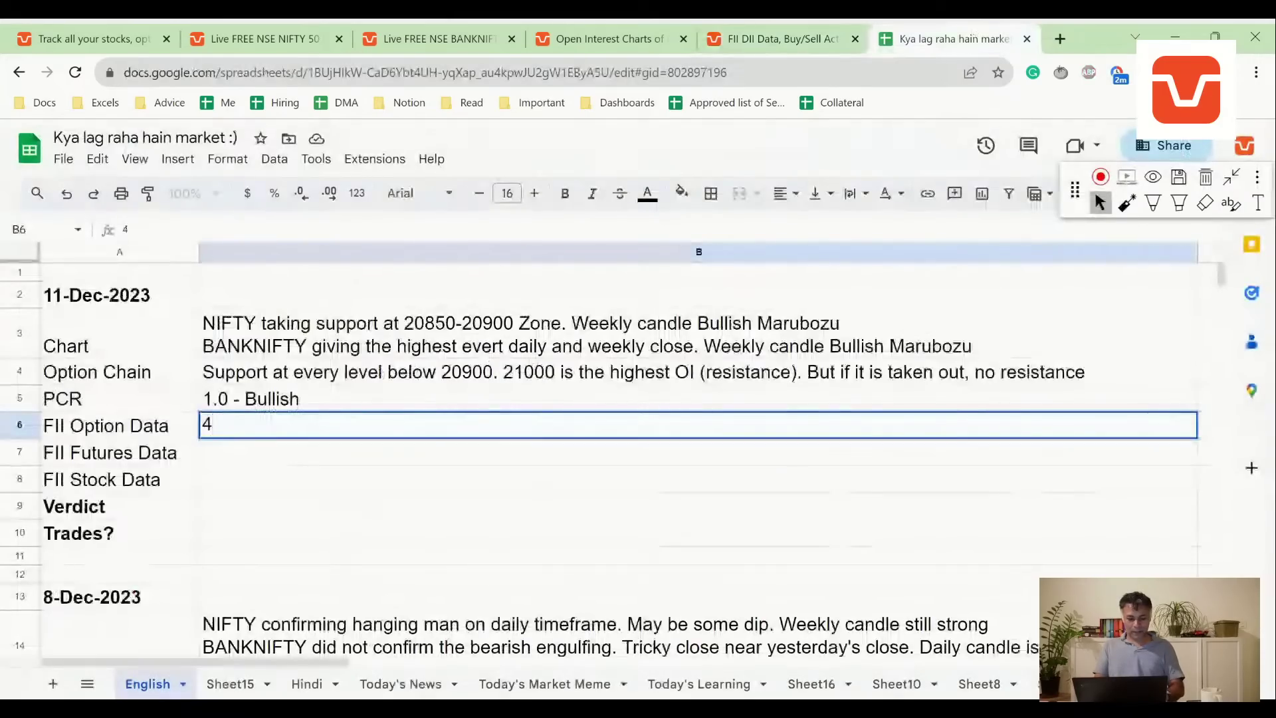
text(0k calls but)
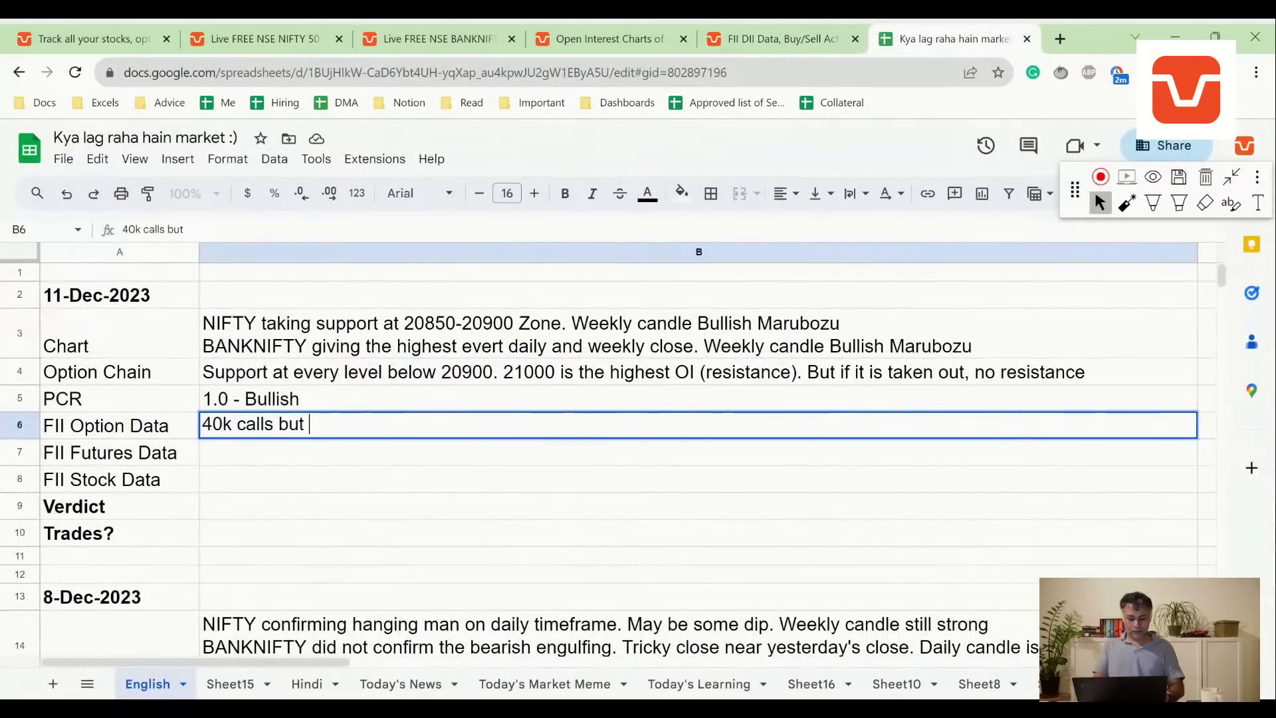
key(BackSpace)
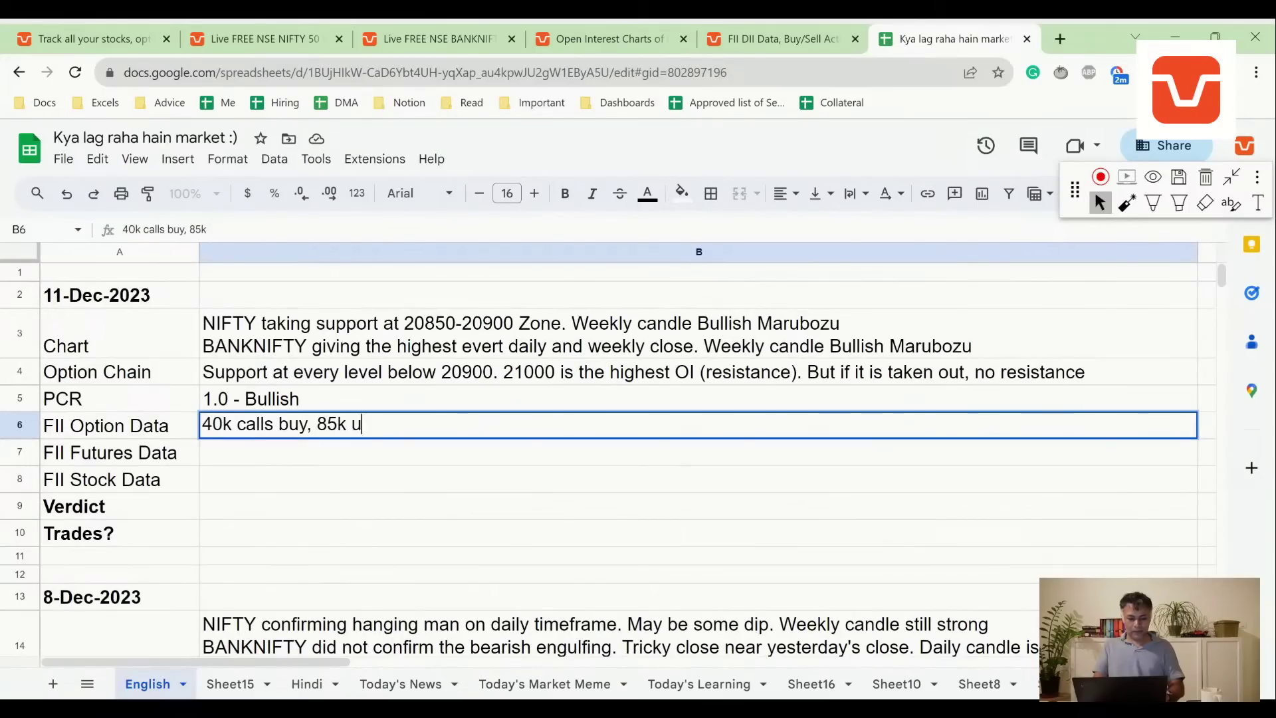
text(puts buy - Net negative)
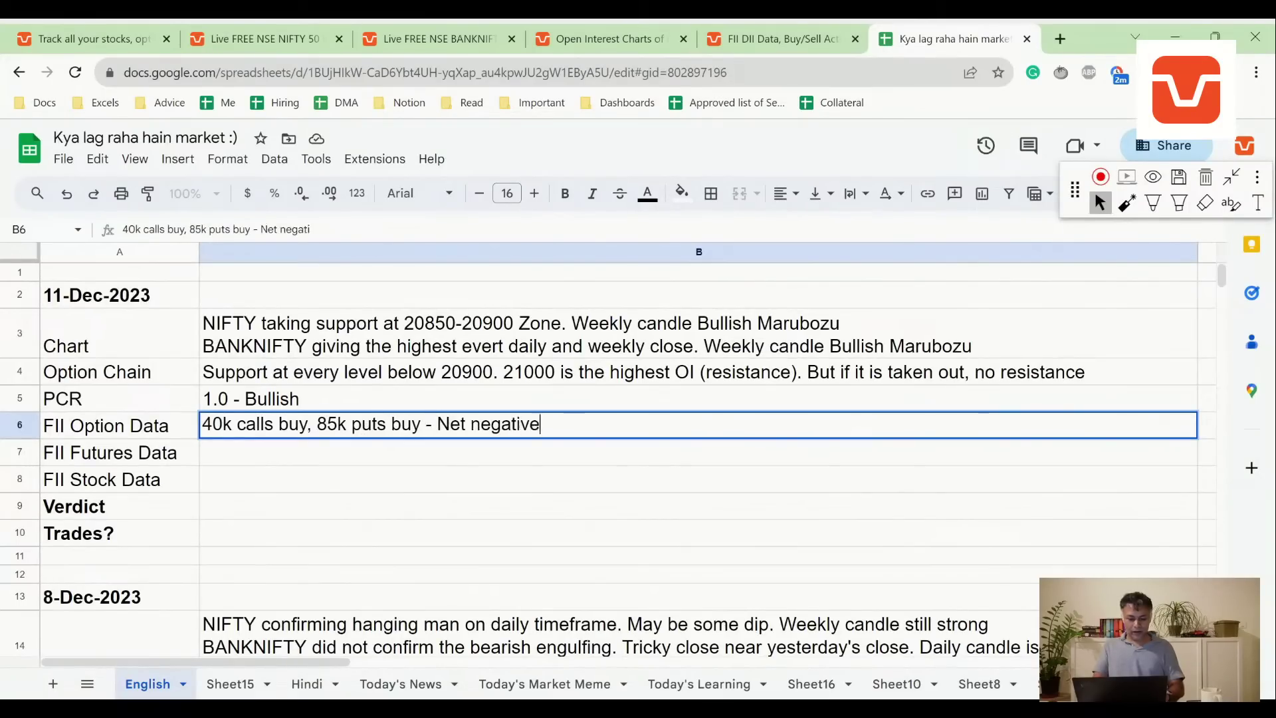
key(Return)
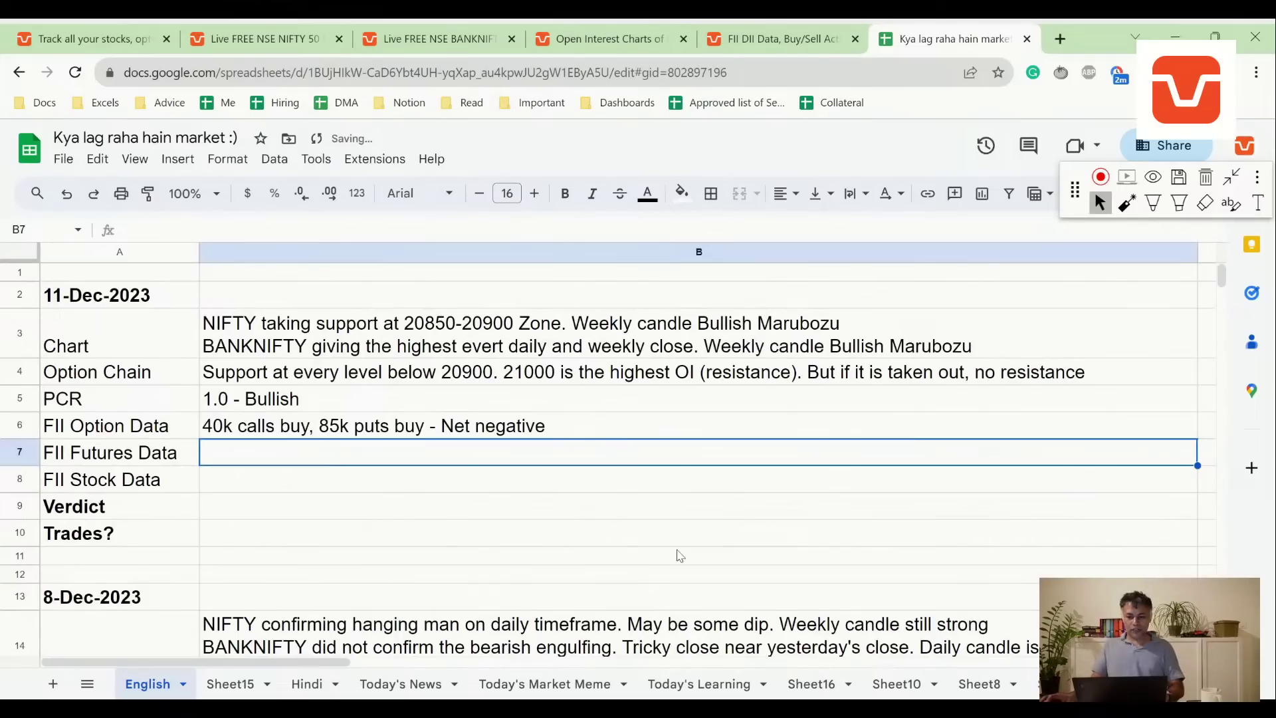
Enter the FII Futures Data note as '350 Crores buy - Midly bullish'.
click(785, 34)
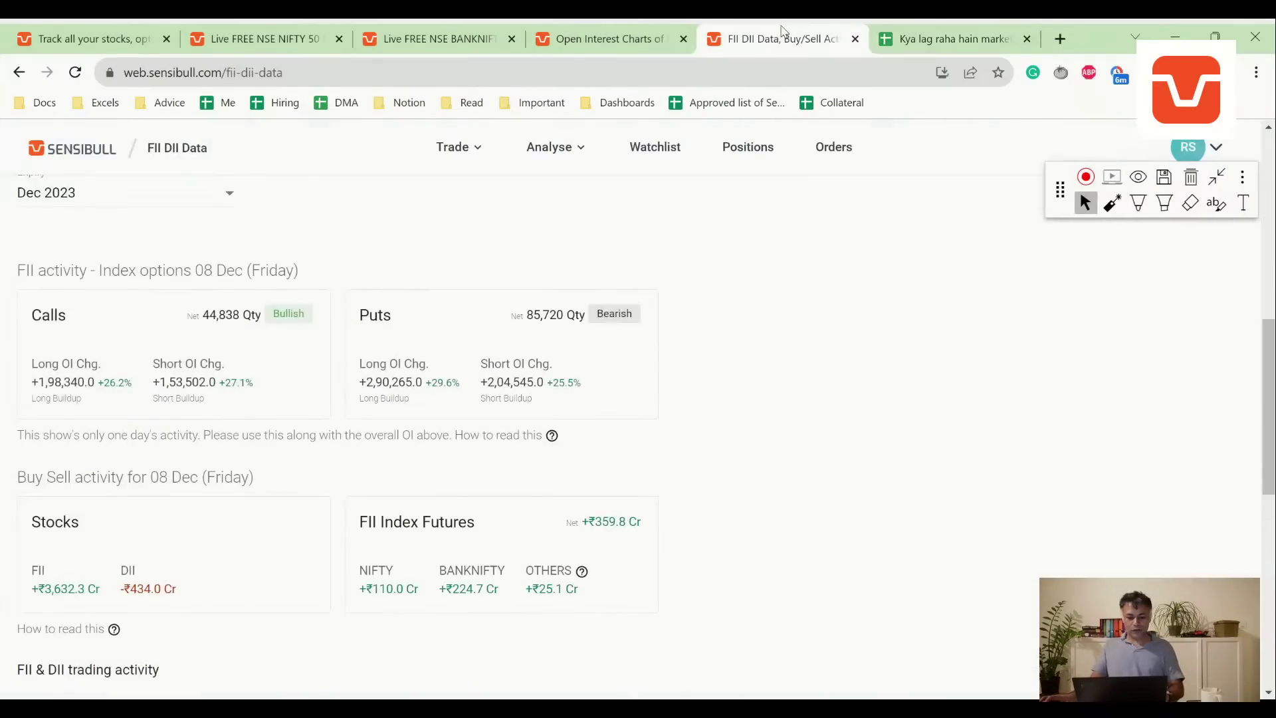
click(916, 37)
text(350 Cr)
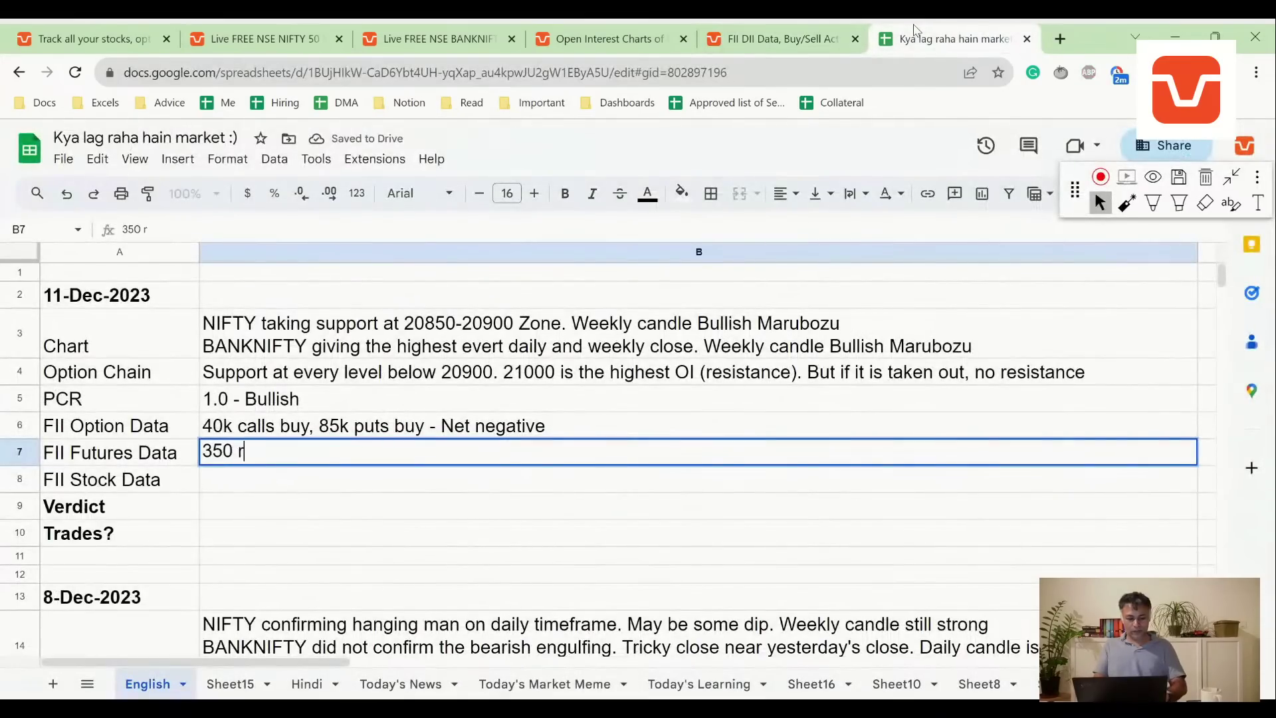
key(BackSpace)
text(Crores b)
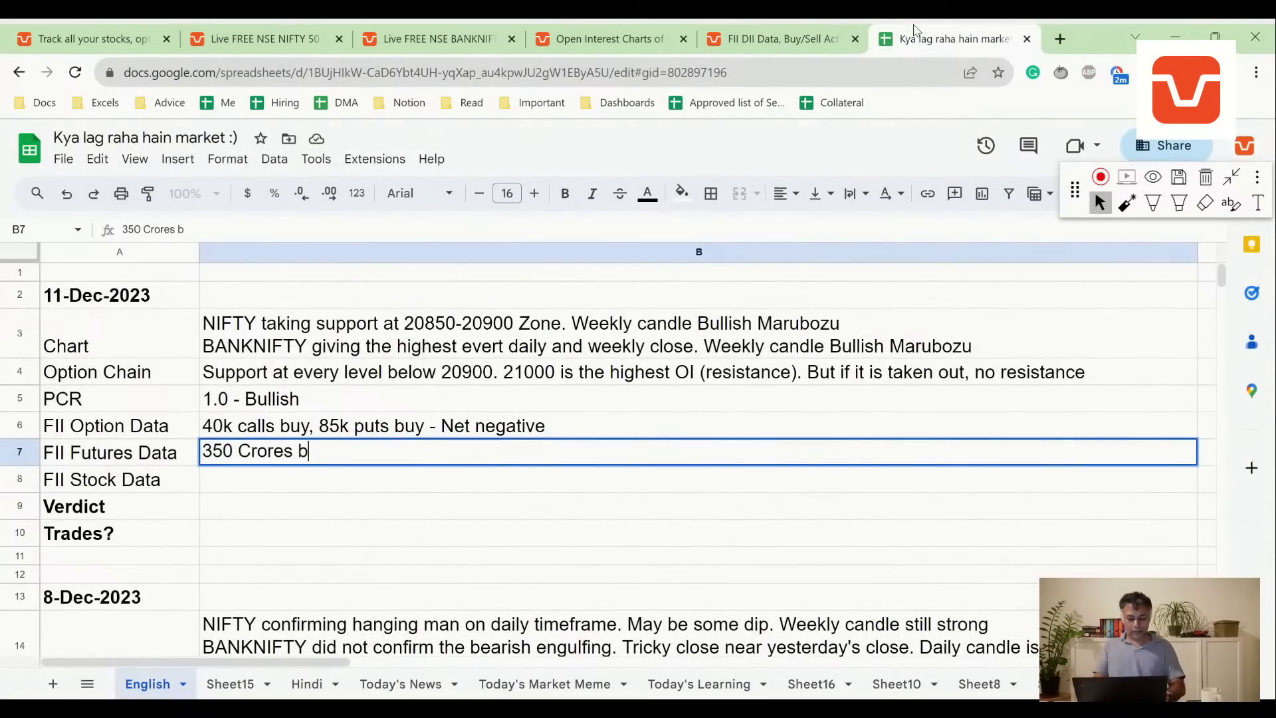
text( POsit)
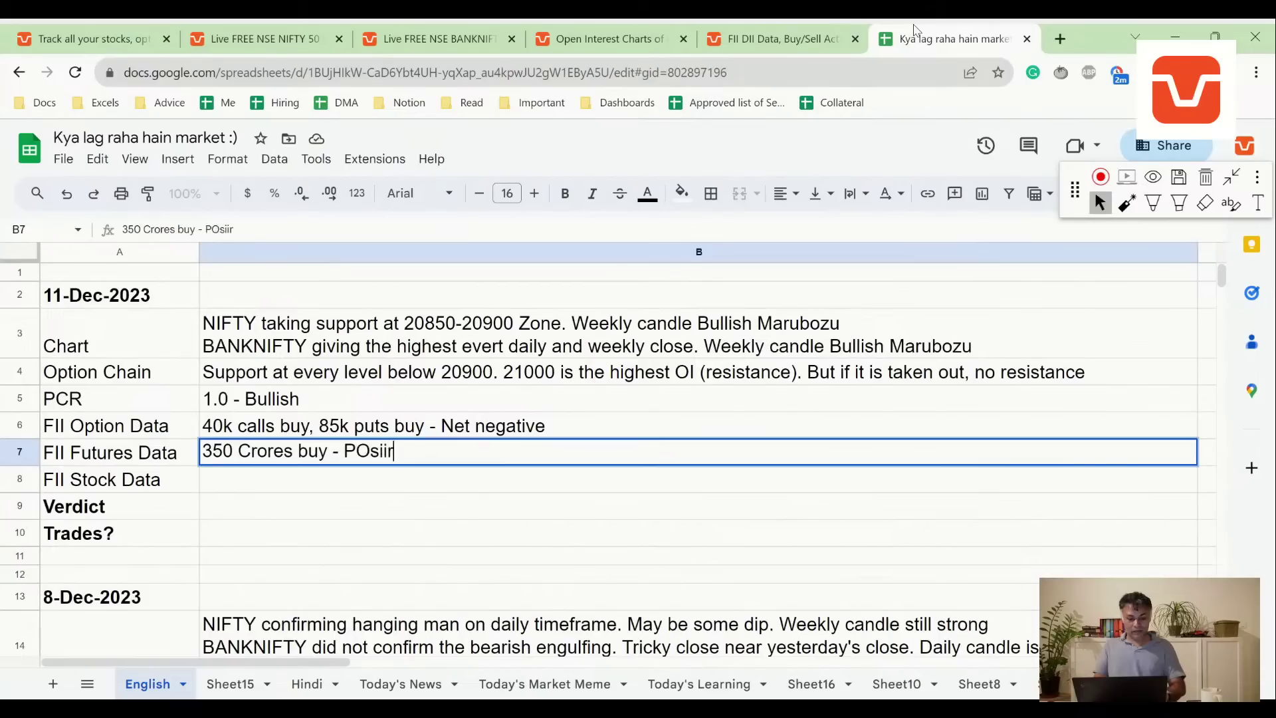
key(BackSpace)
key(BackSpace)
key(BackSpace)
key(BackSpace)
key(BackSpace)
text(Mid)
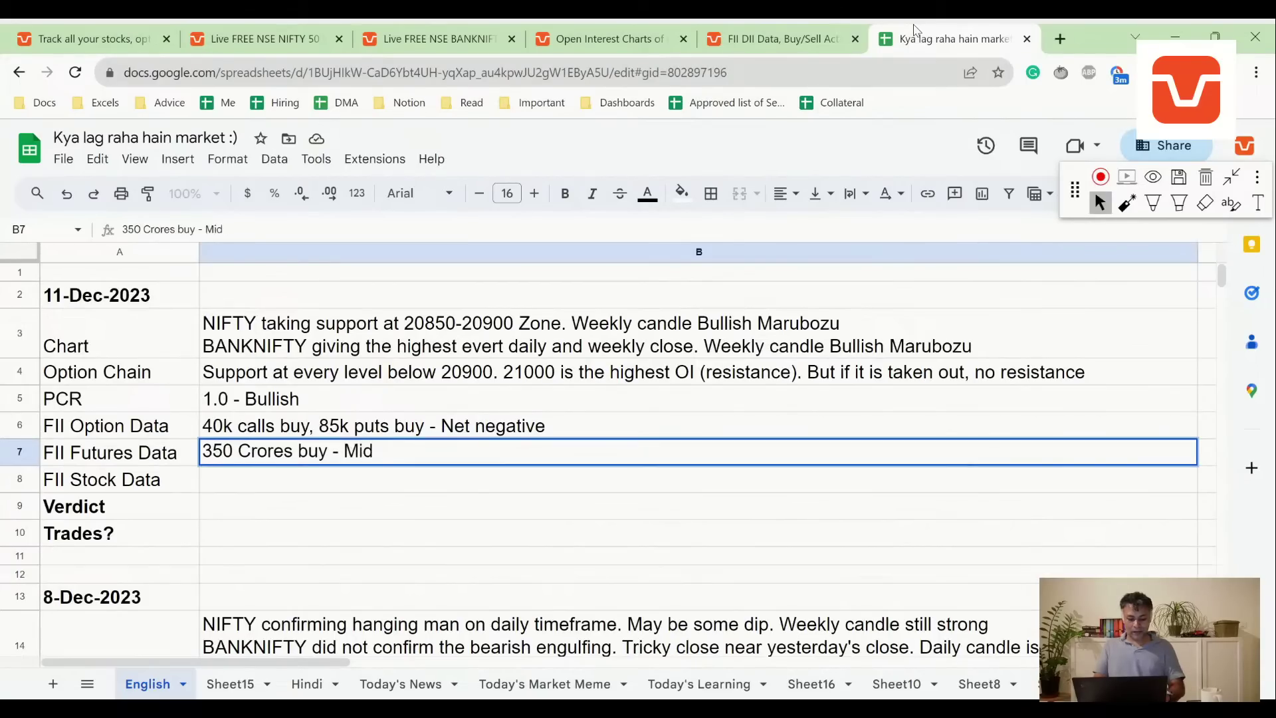
text(ly bullish)
key(Return)
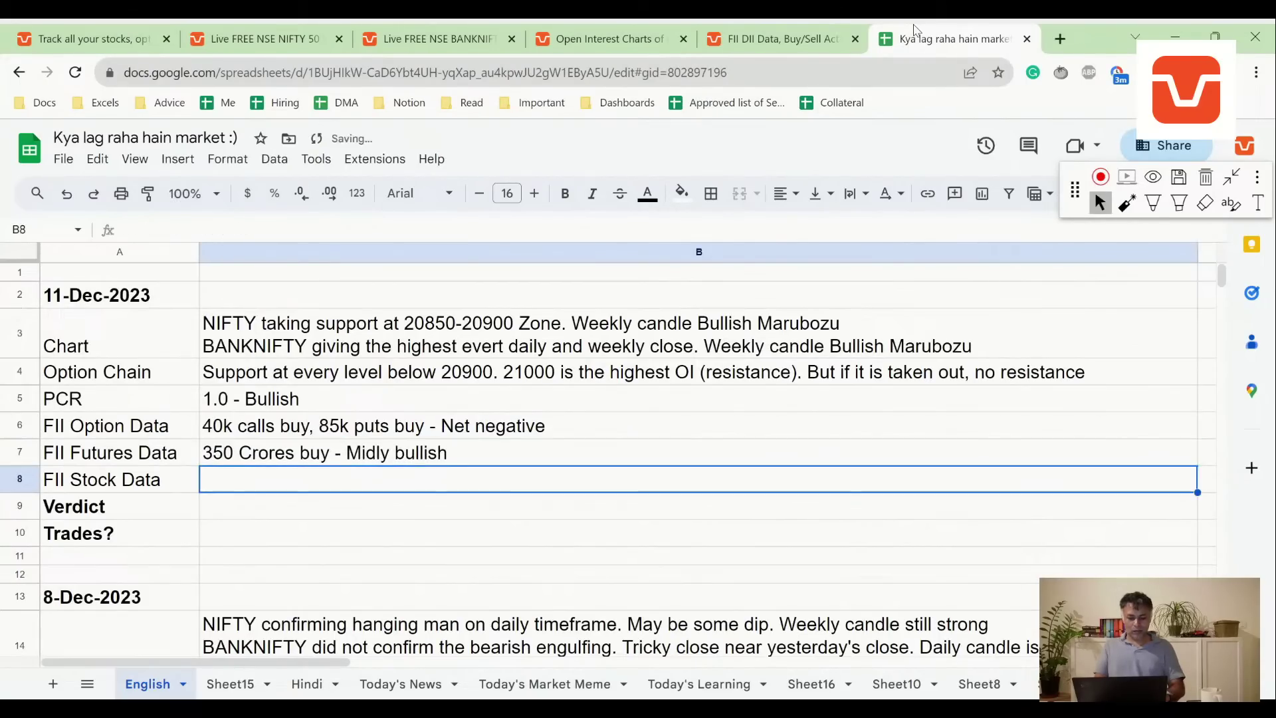
Read the FII cash figure and log FII Stock Data as '3600 Cr buy - Bullish'.
click(831, 31)
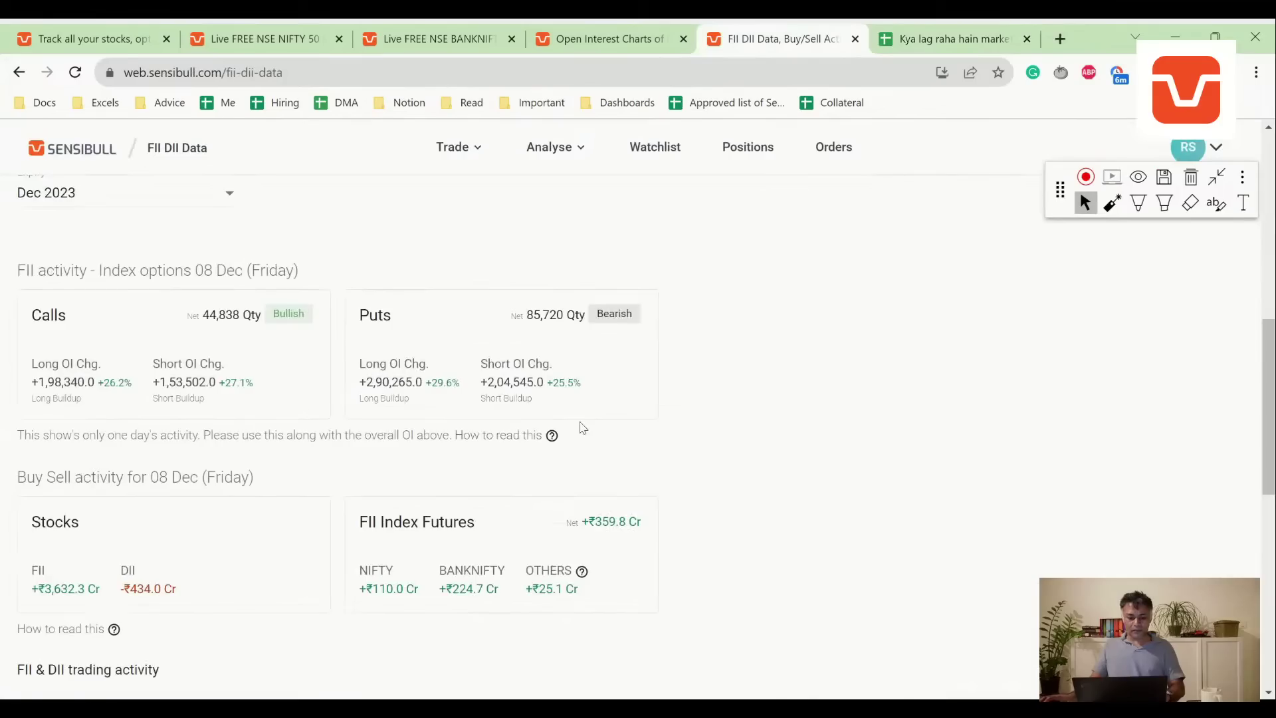
scroll(582, 427, down, 4)
mouse_move(61, 349)
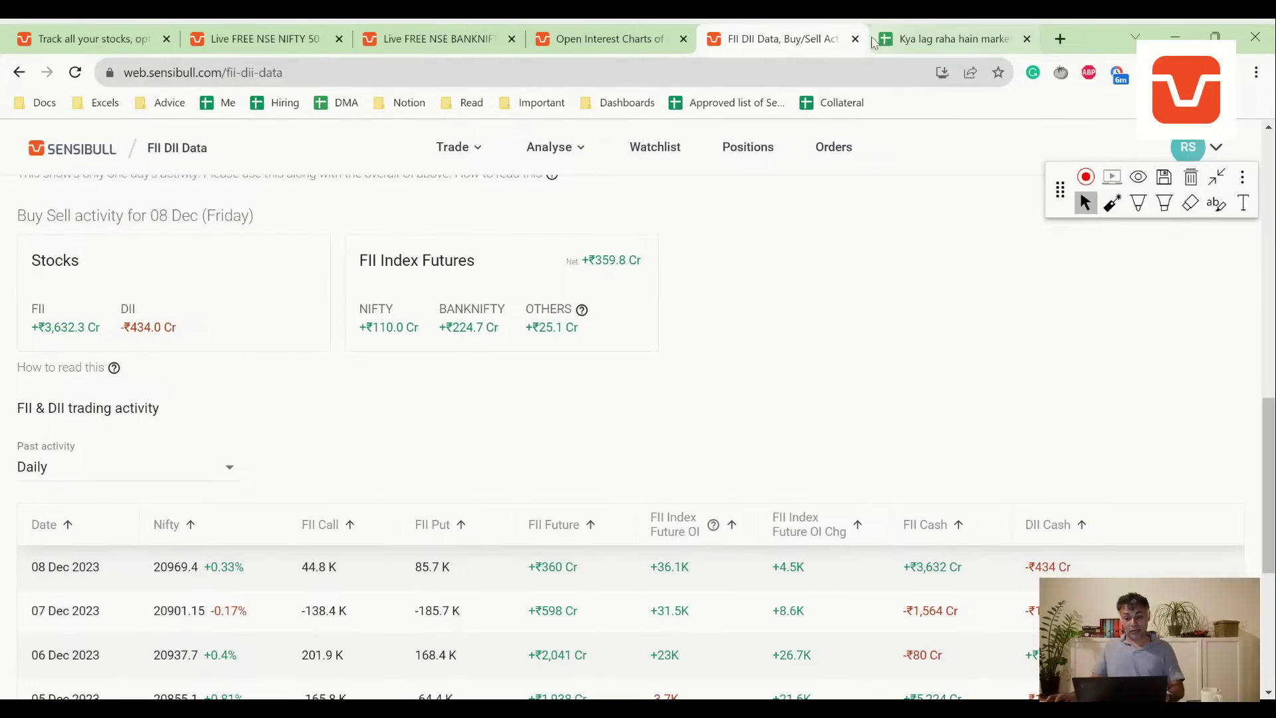
click(950, 39)
text(3600 )
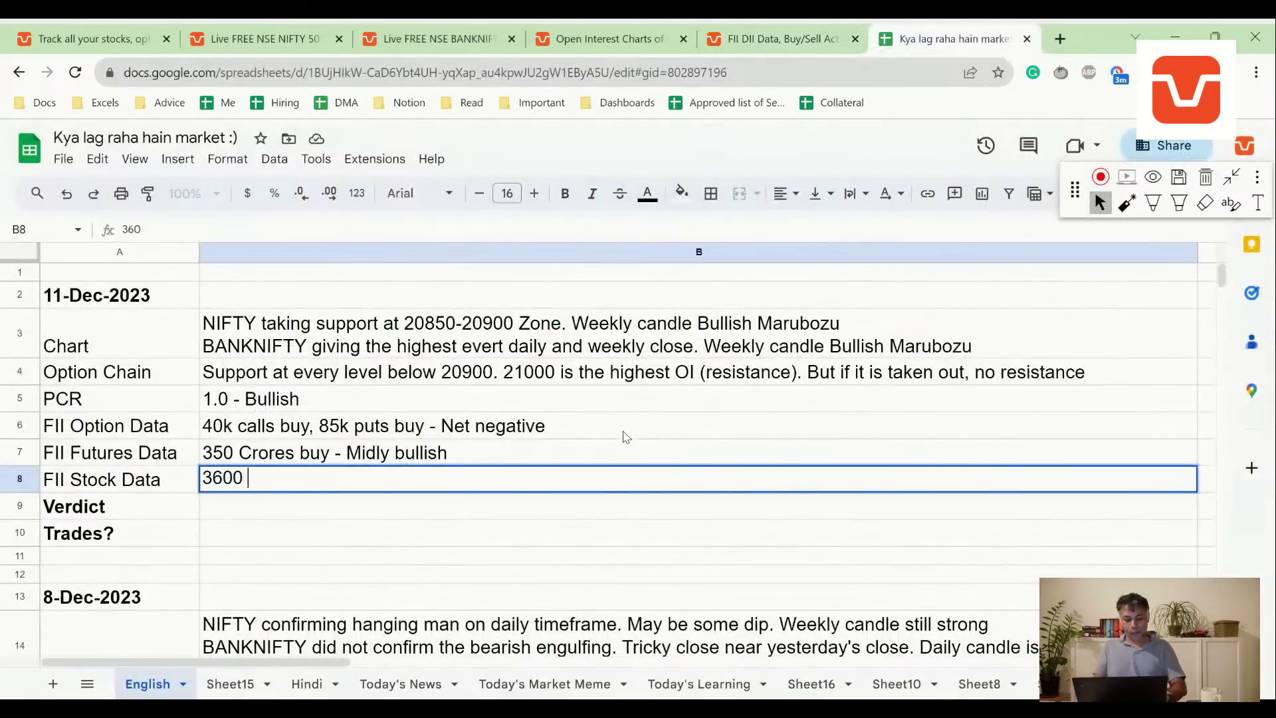
text(Cr buy -)
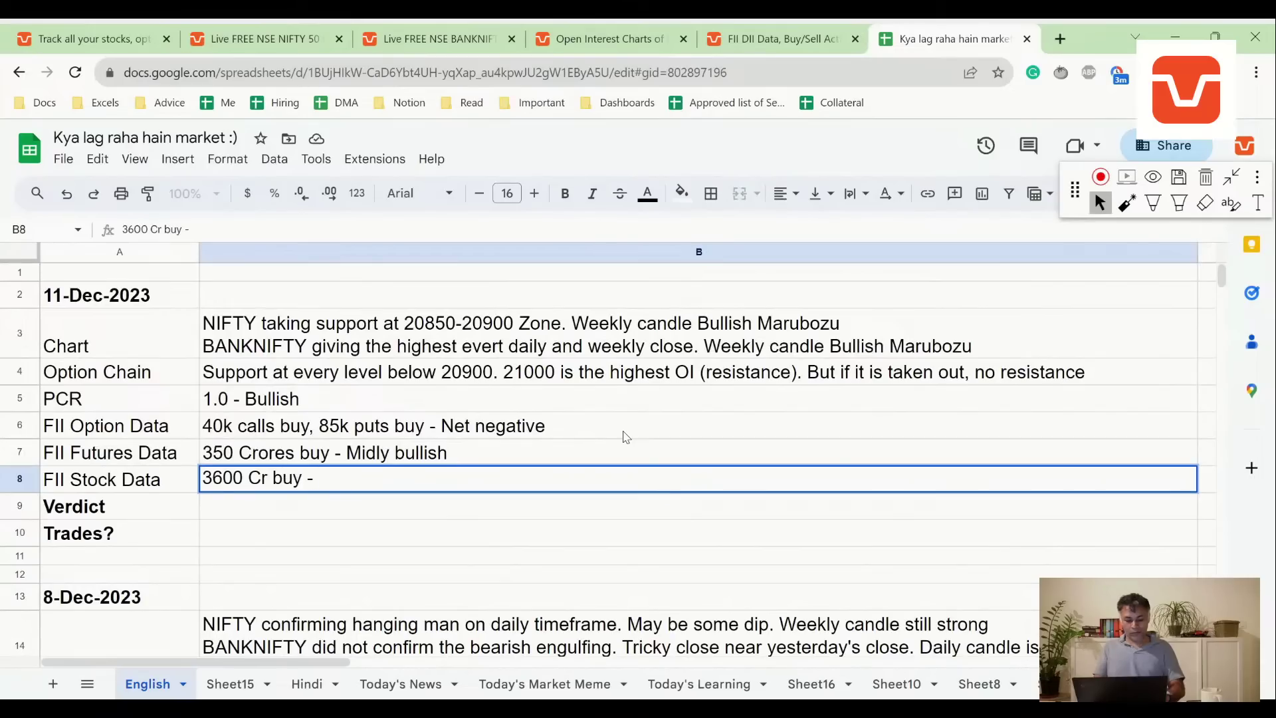
text( Bullish)
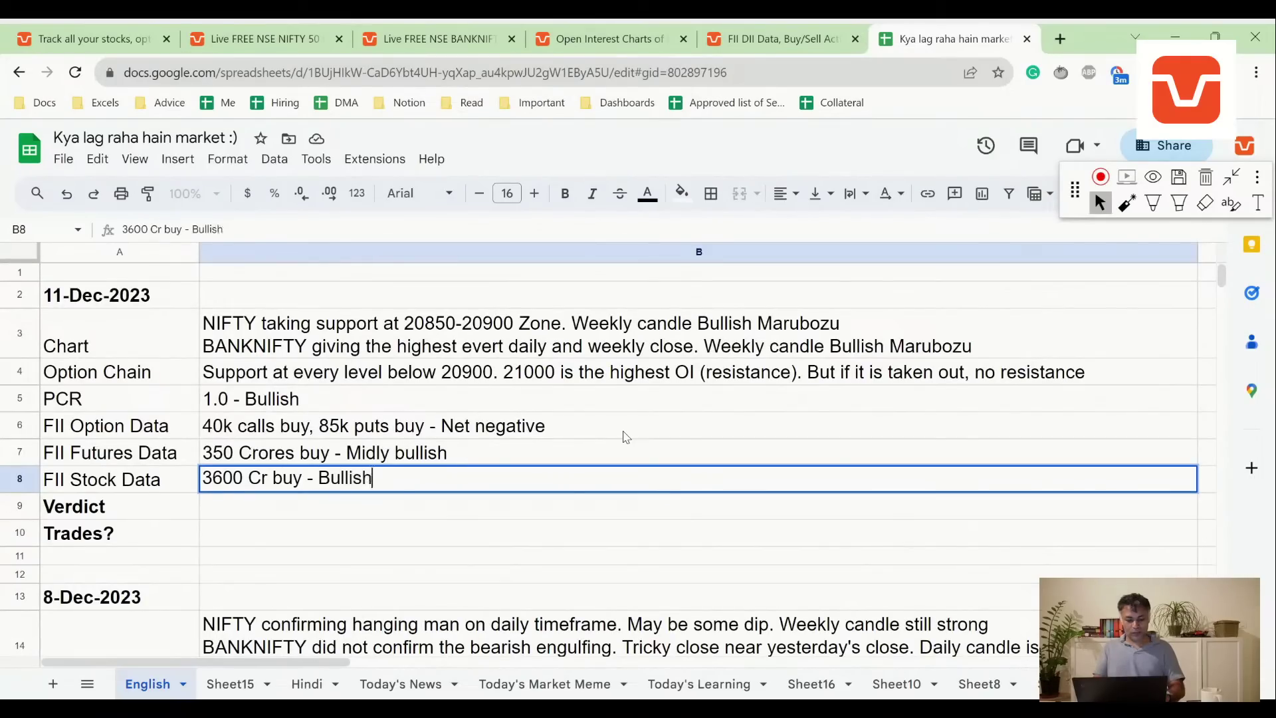
key(Return)
click(778, 39)
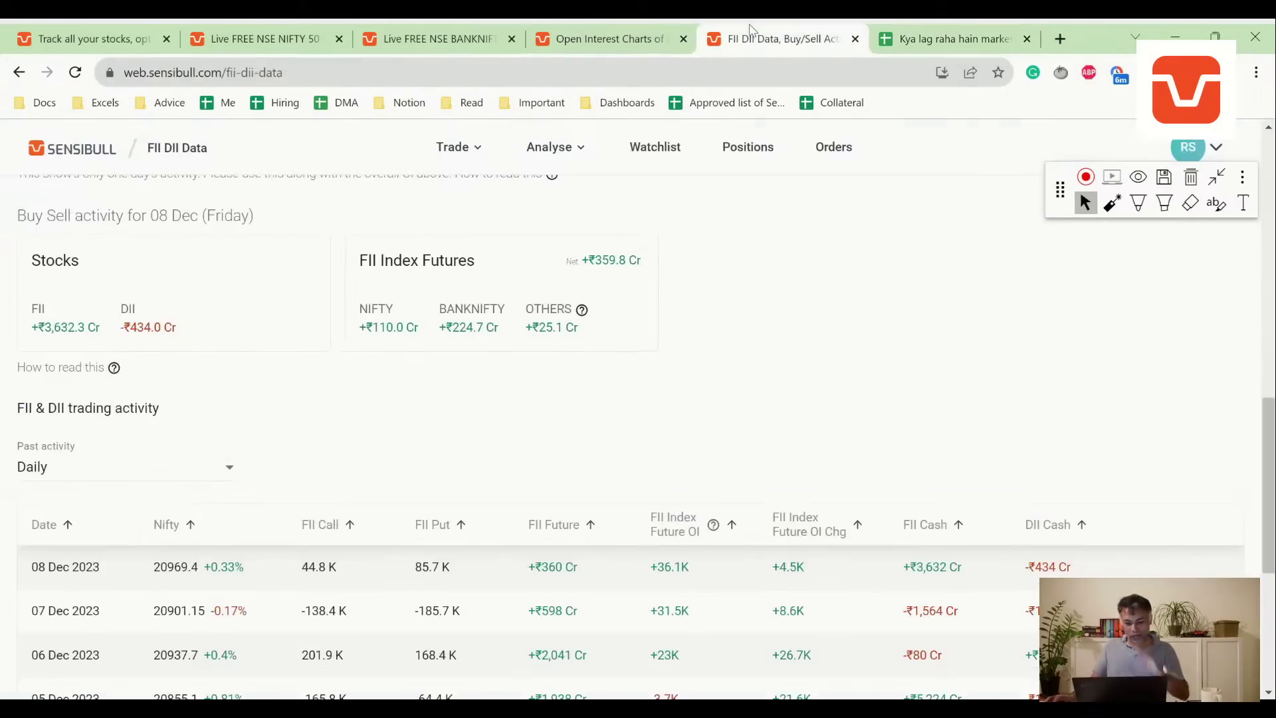
Scroll the daily FII & DII activity table back to 20 Nov, then return to the BANKNIFTY daily chart.
scroll(535, 343, down, 5)
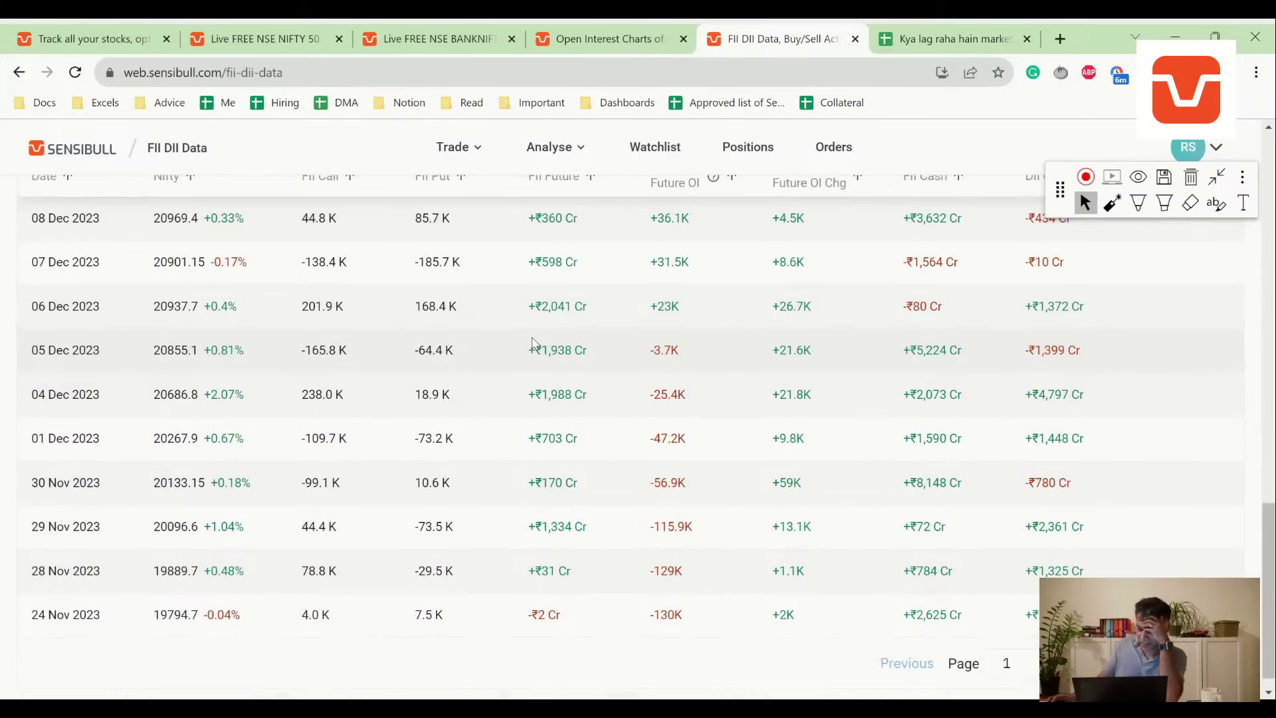
scroll(536, 344, down, 1)
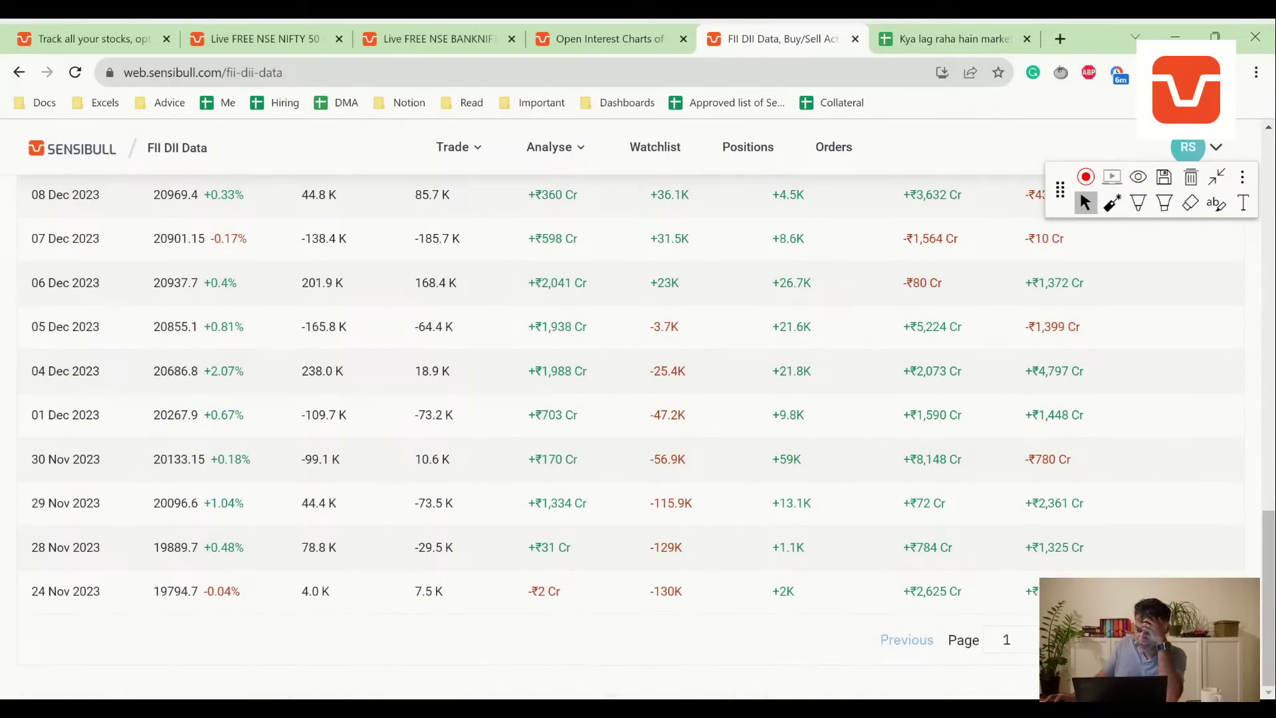
scroll(901, 464, down, 1)
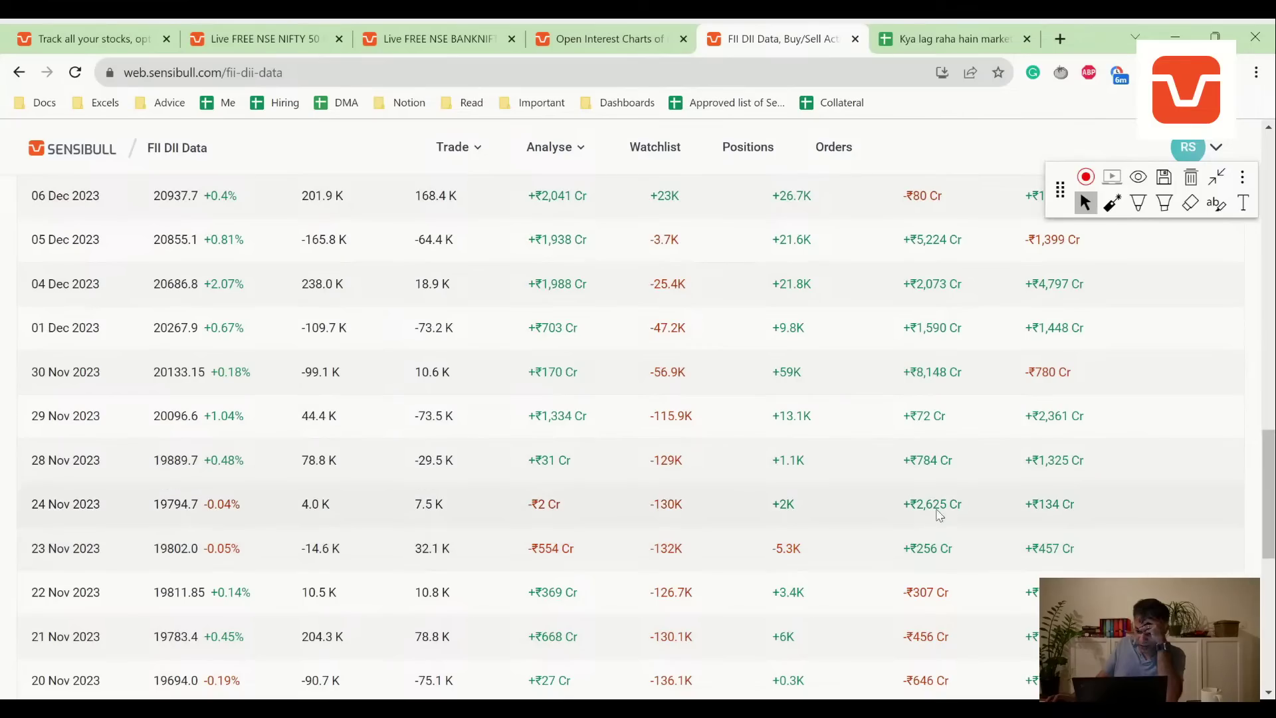
scroll(930, 376, up, 4)
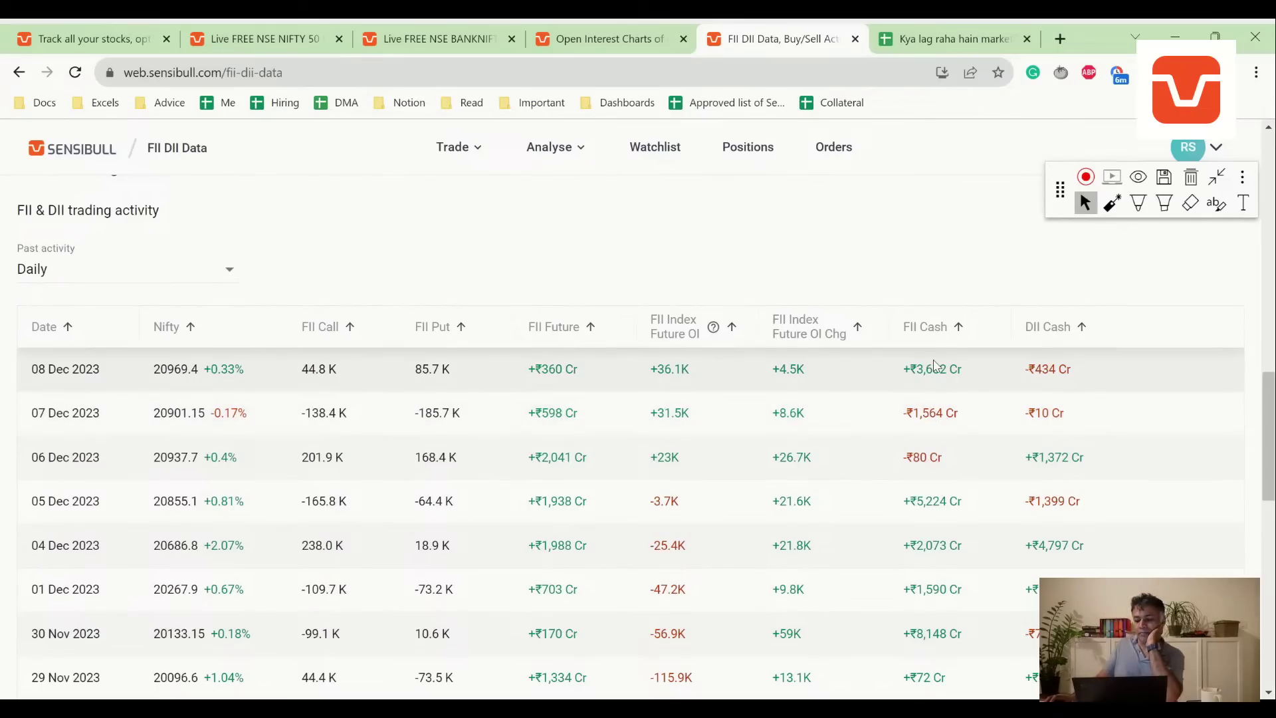
scroll(939, 529, down, 4)
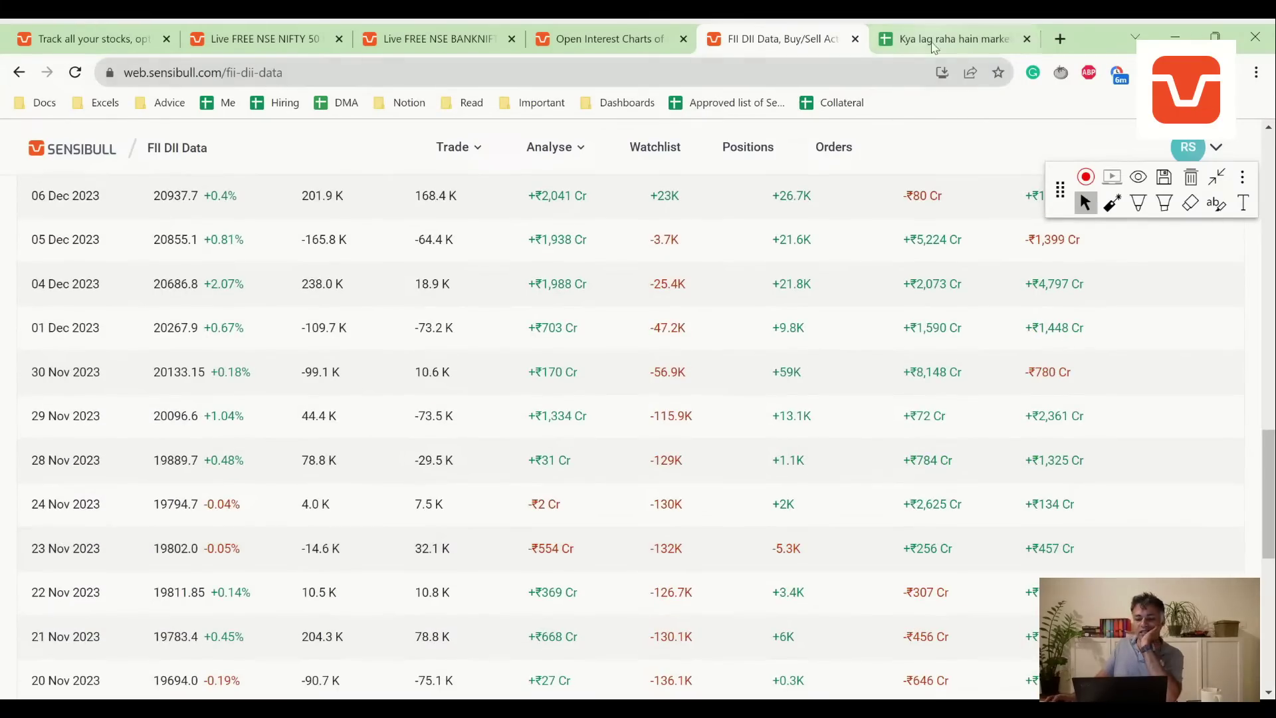
click(618, 38)
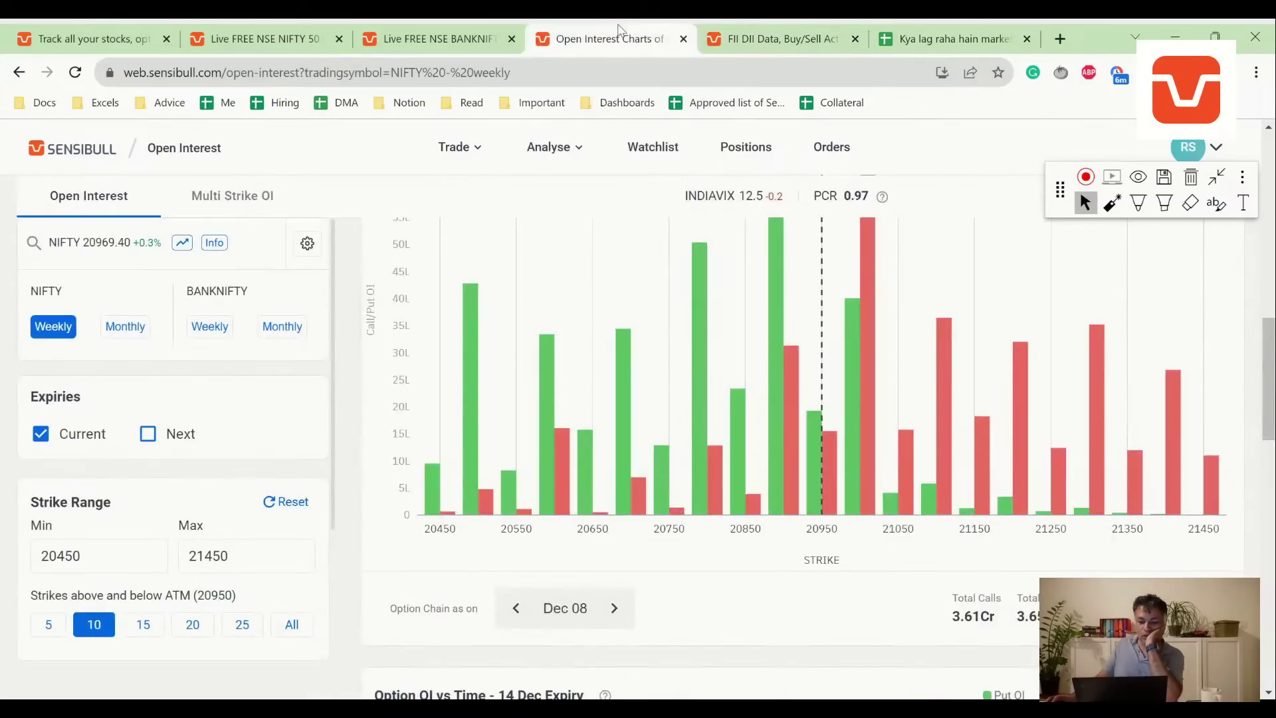
click(435, 38)
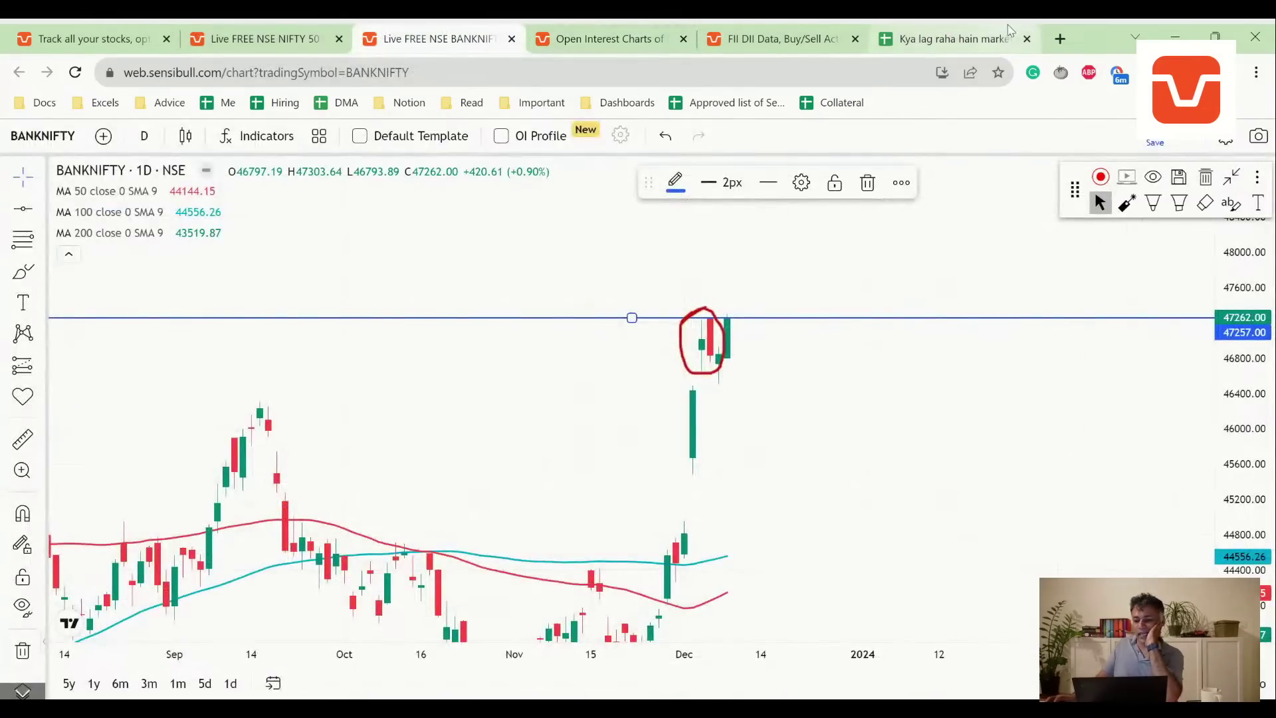
Type the Verdict: market still strong, dips likely bought, no point shorting for big targets or holding shorts.
click(955, 36)
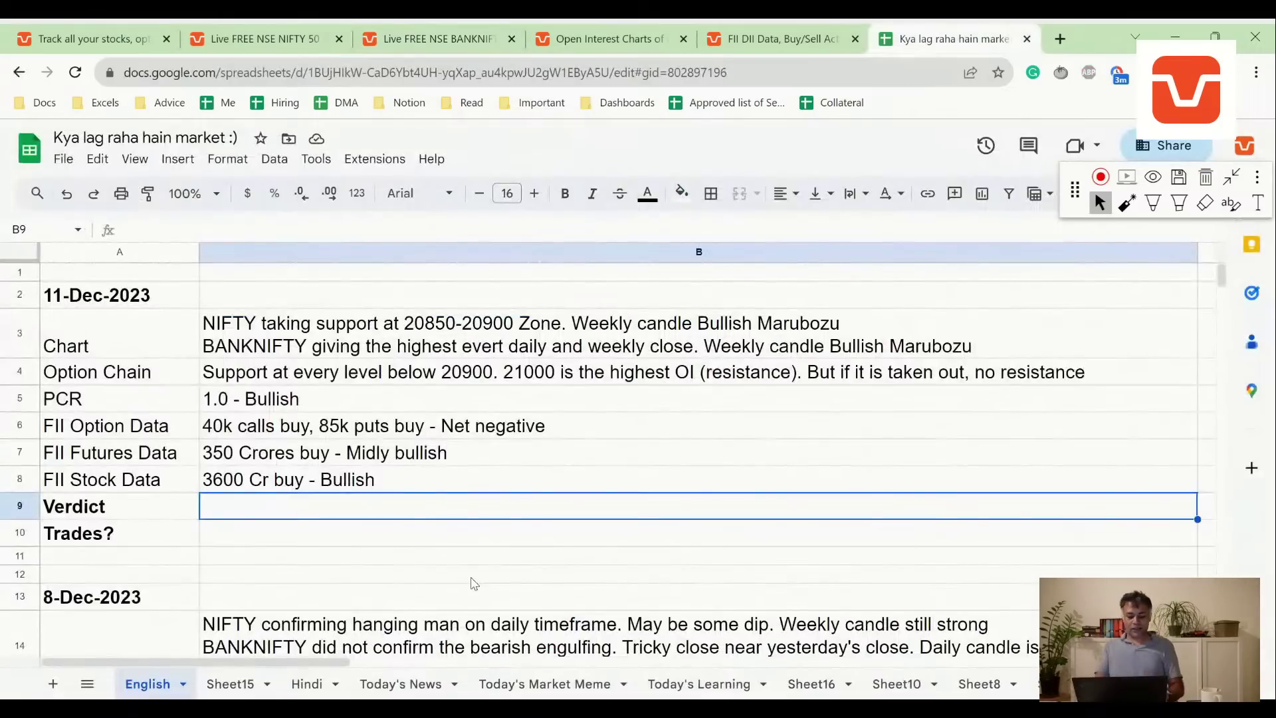
text(Market sti)
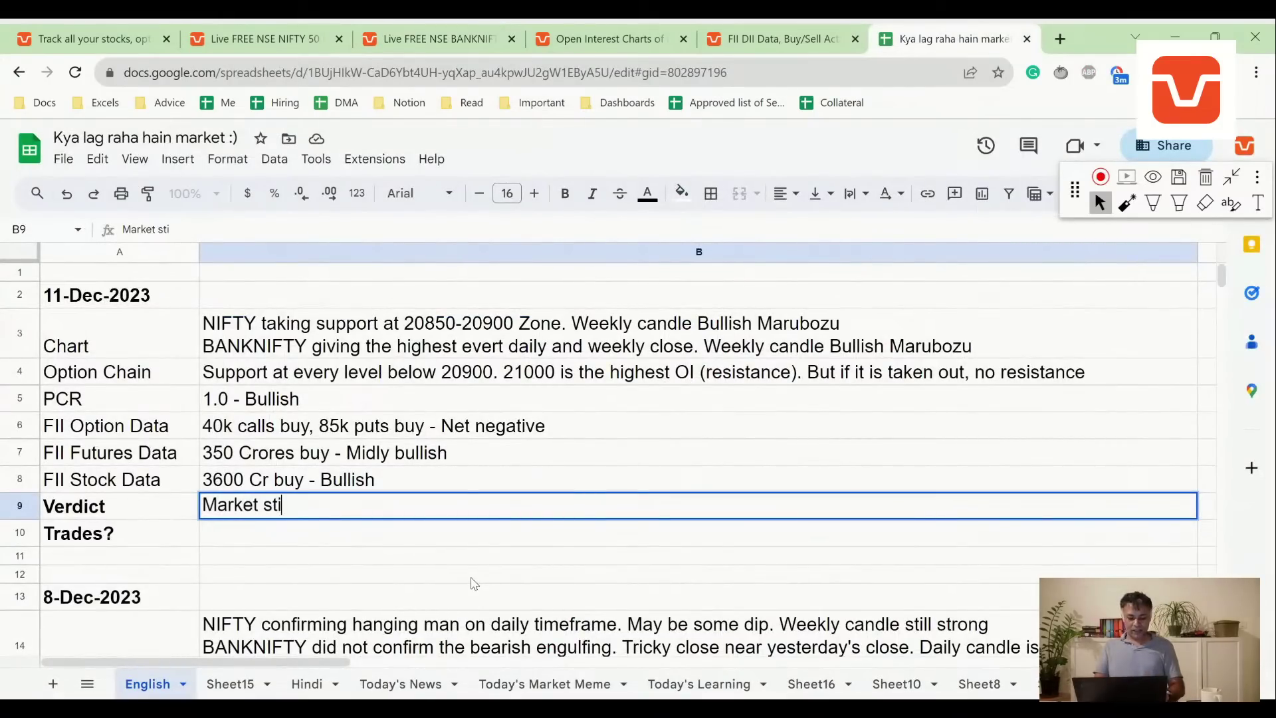
text(ll strong, and dups )
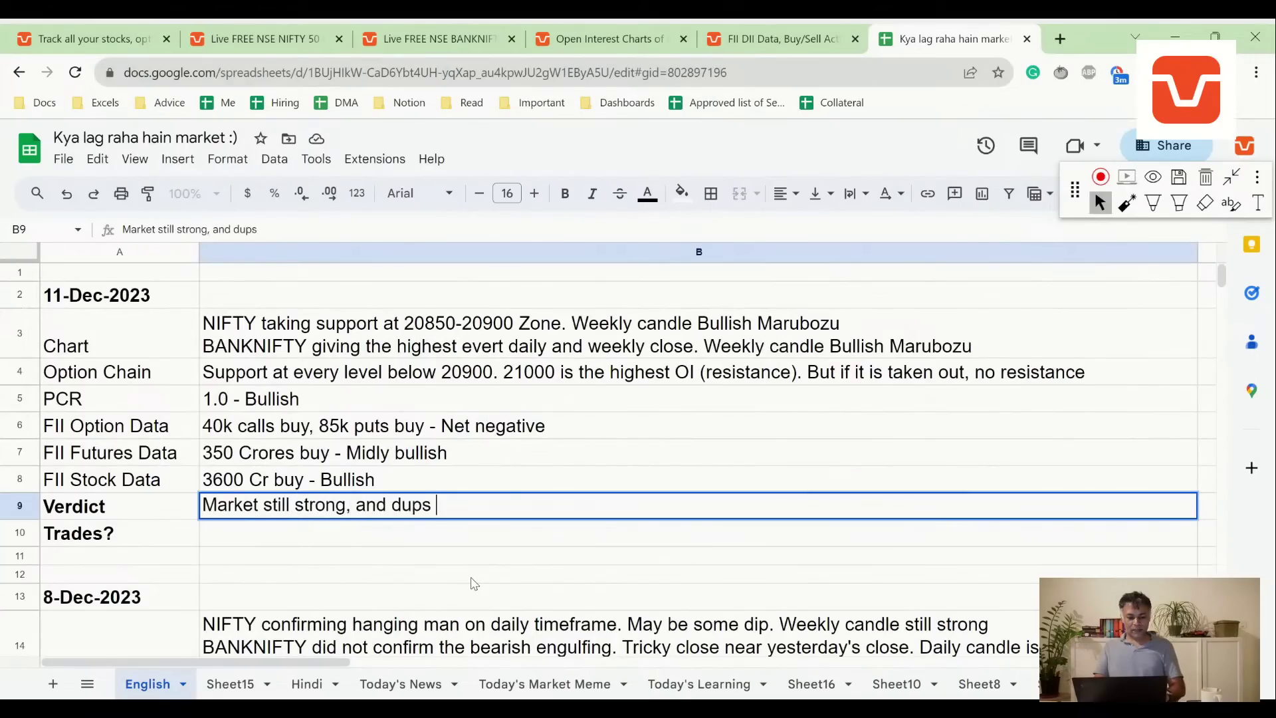
key(BackSpace)
key(BackSpace)
key(BackSpace)
key(BackSpace)
text(ips are likely to be bought into. )
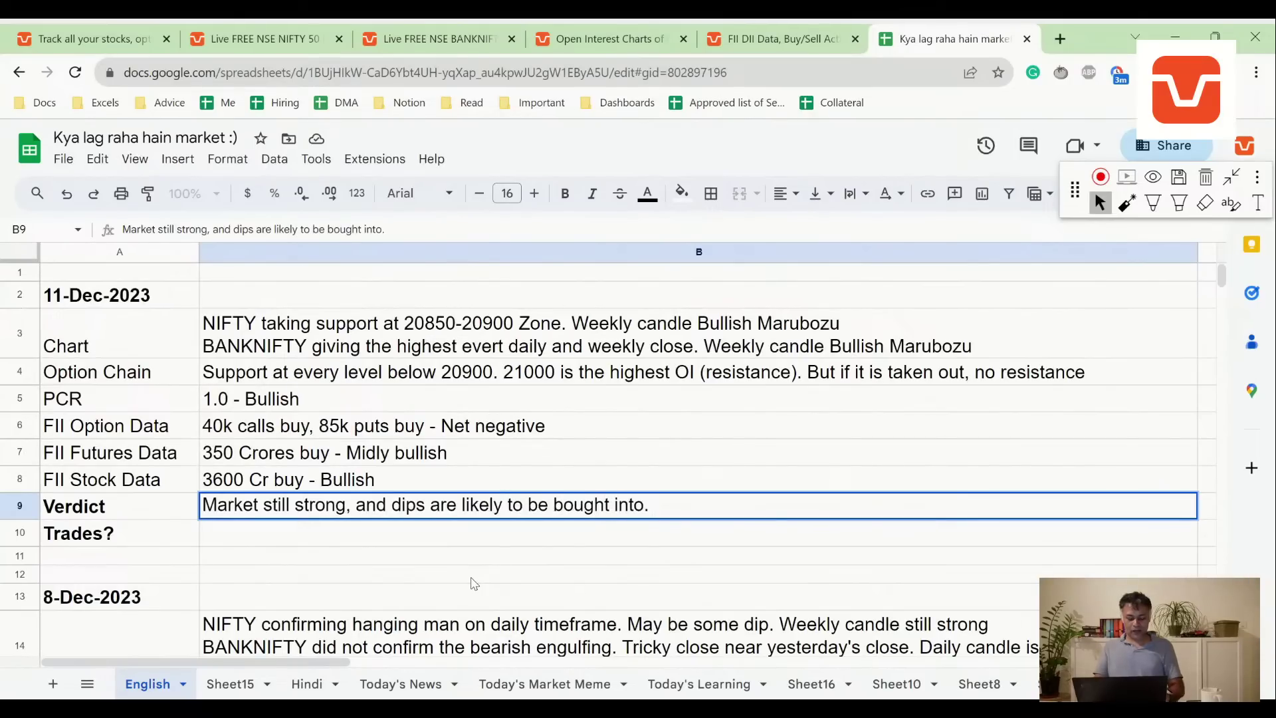
text(No point shor)
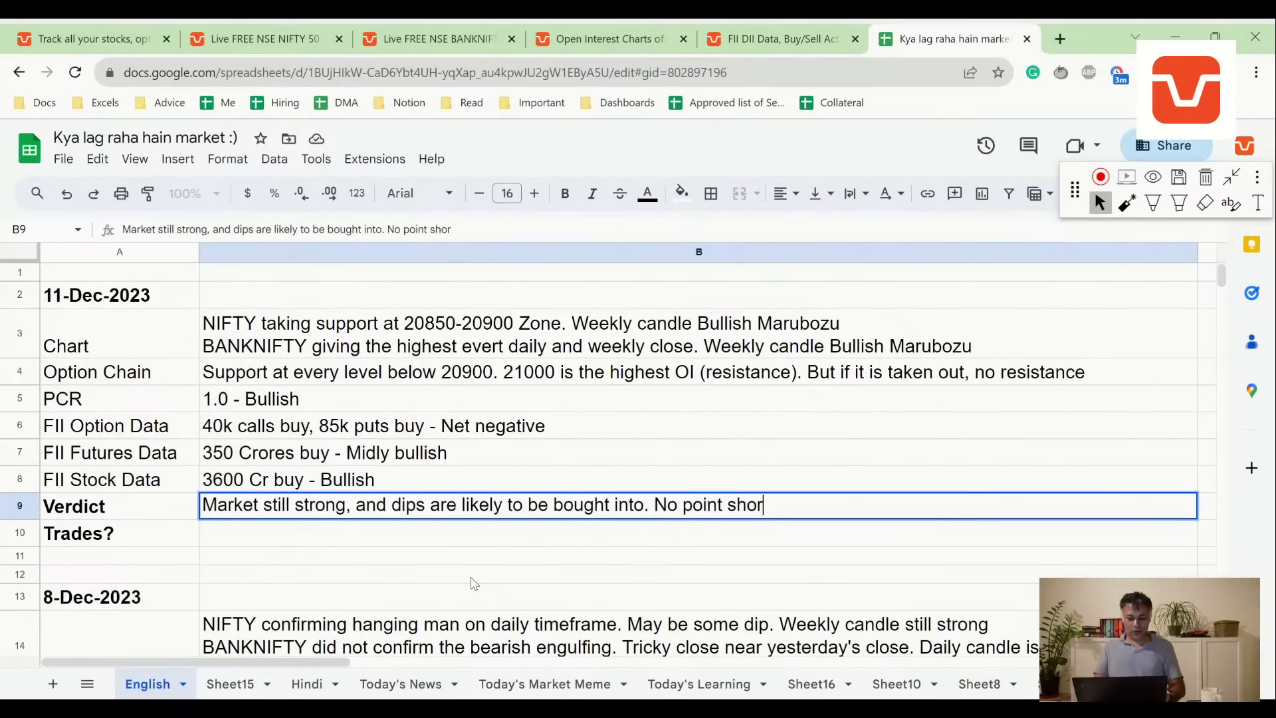
text(yi)
key(BackSpace)
key(BackSpace)
text(ting for big targets,)
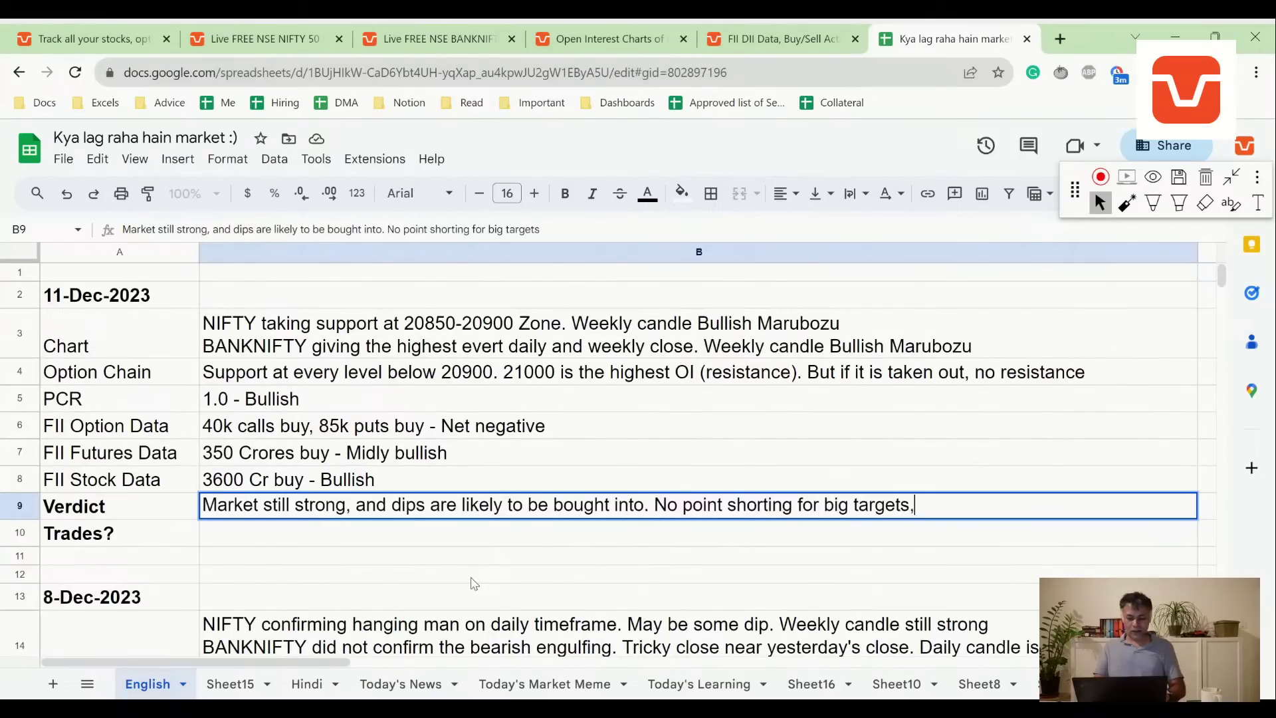
text( or holidn)
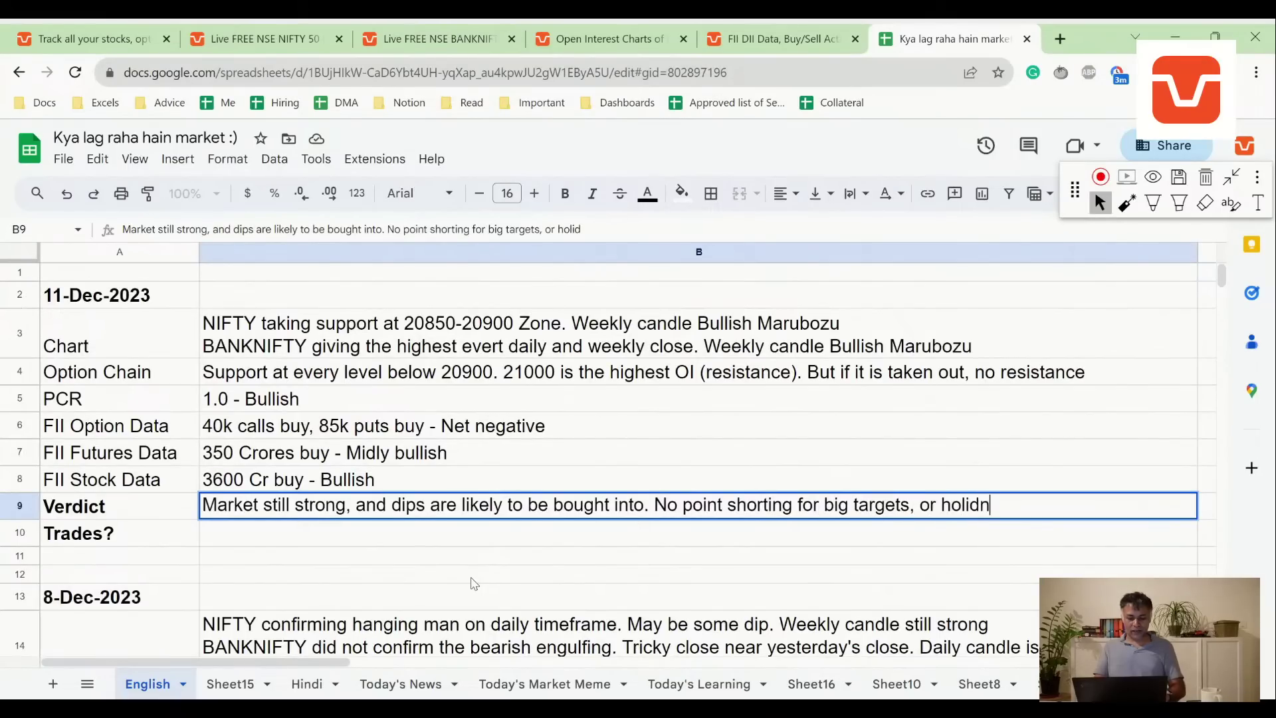
key(BackSpace)
key(BackSpace)
key(BackSpace)
text(ding shorts)
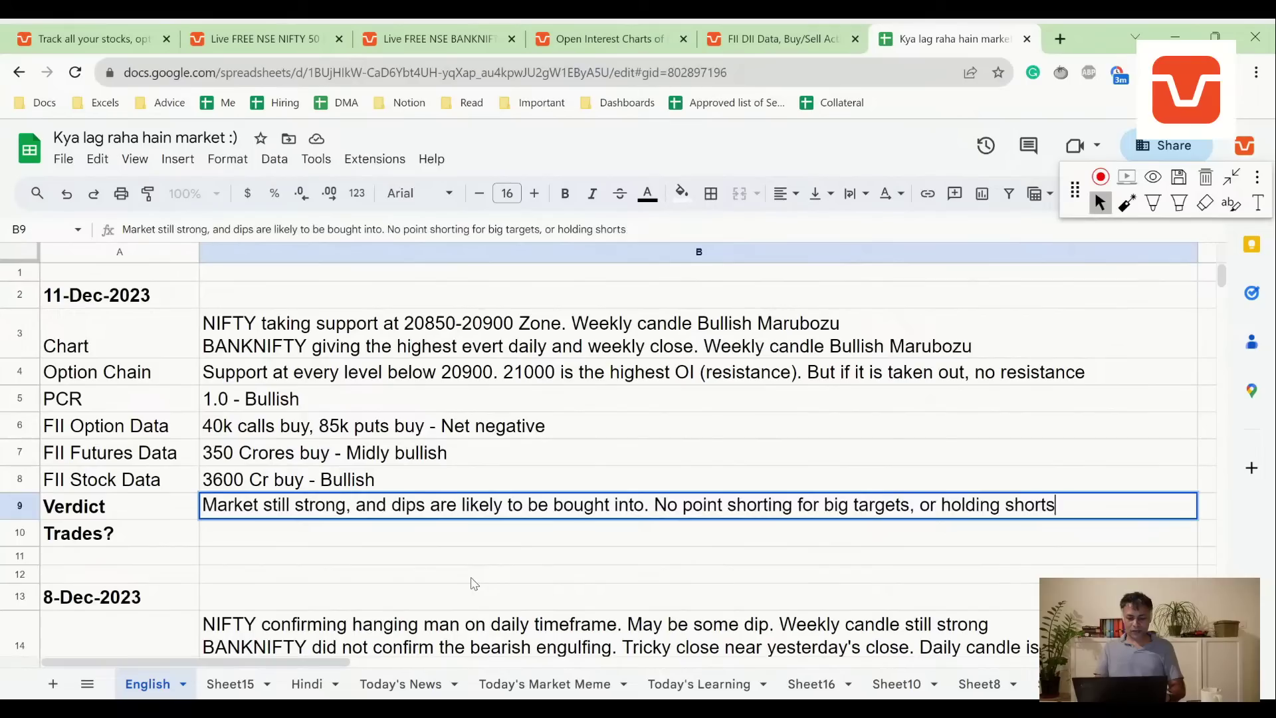
key(Return)
Revise the Verdict, replacing 'No point' with 'Avoid' and adding 'for long time' at the end.
key(Up)
key(ctrl+Right)
key(ctrl+Right)
key(ctrl+Right)
key(ctrl+Right)
key(ctrl+Right)
key(ctrl+Right)
key(ctrl+Right)
key(ctrl+Right)
key(ctrl+shift+Right)
key(ctrl+shift+Right)
key(BackSpace)
text(Avoid)
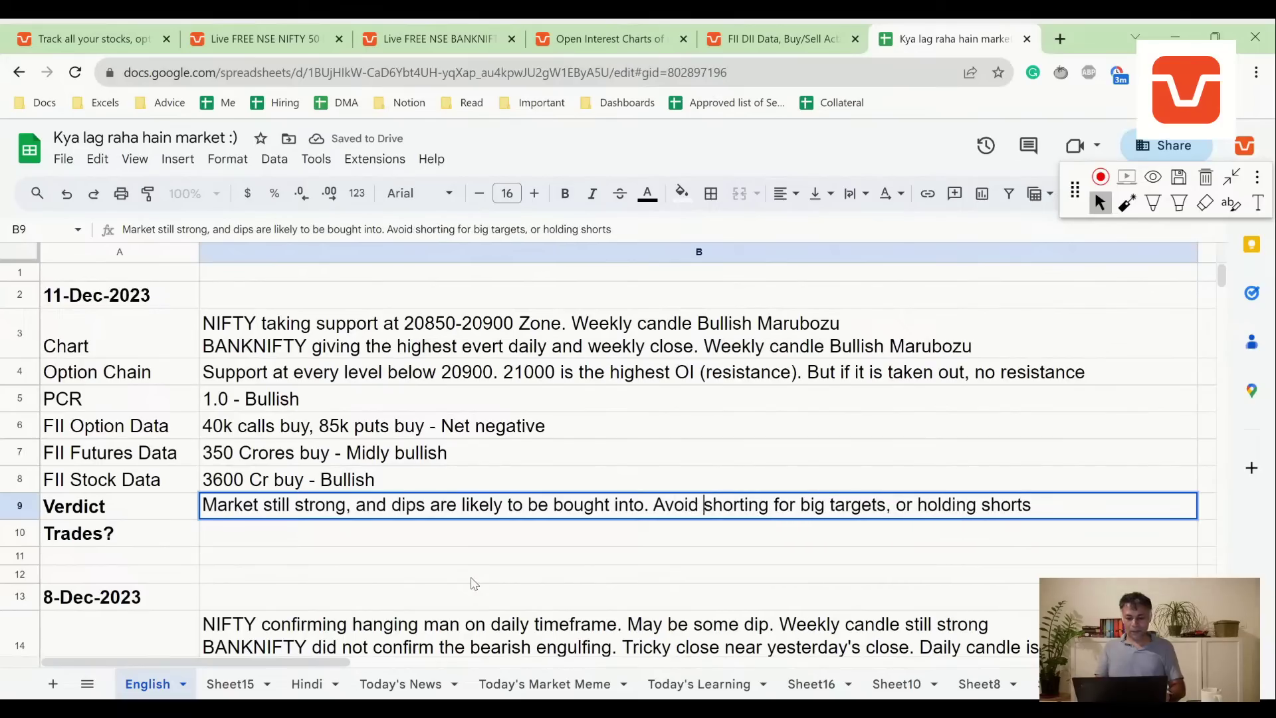
key(End)
text(for lo)
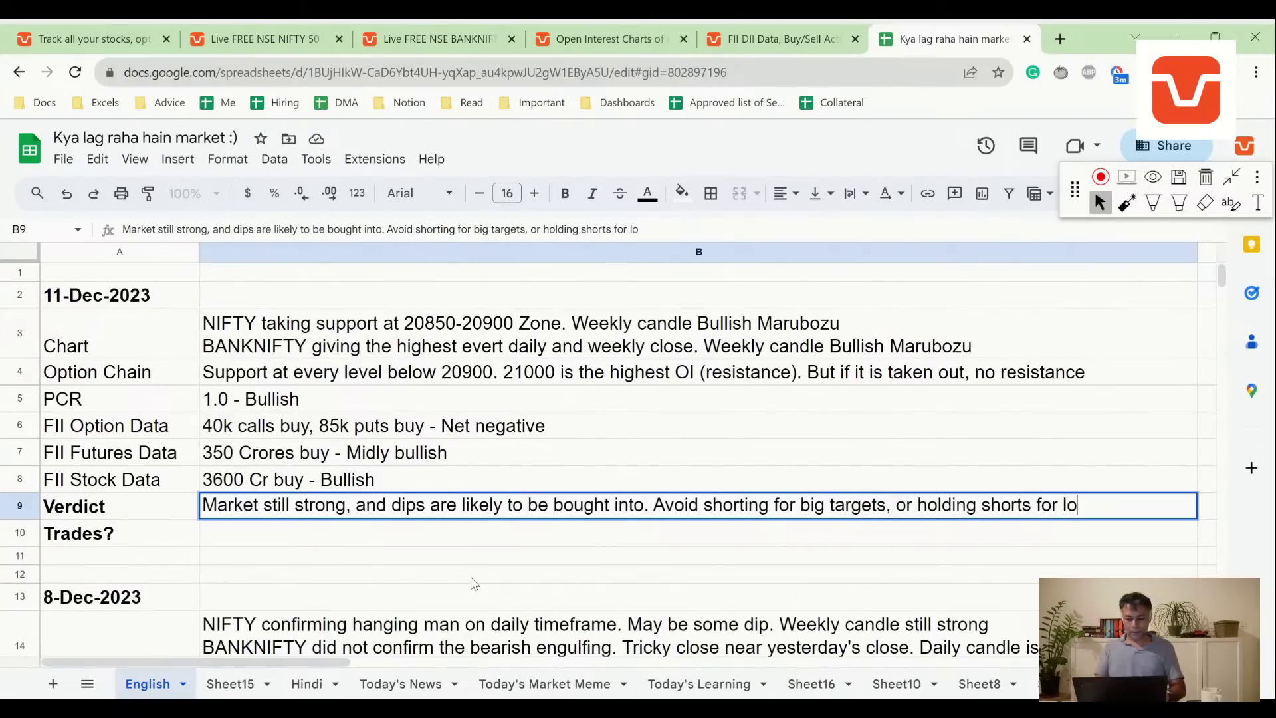
text(ng tie)
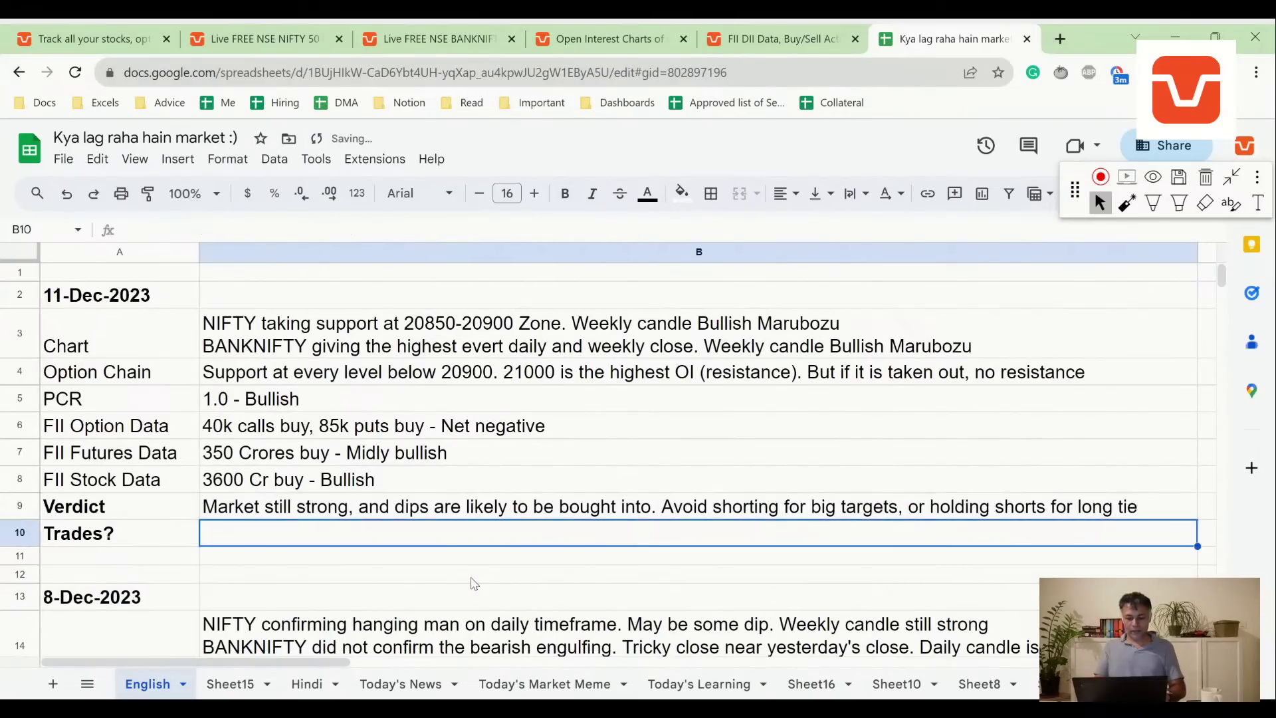
text(me)
key(Return)
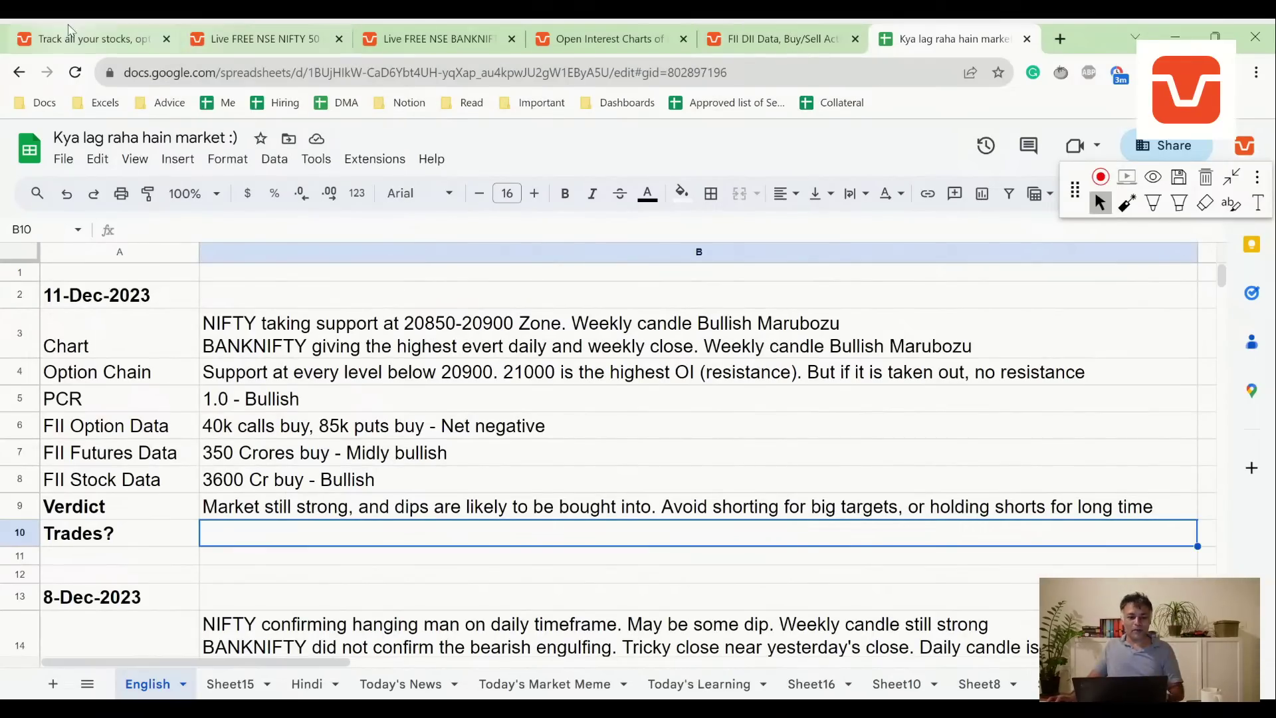
Return to the NIFTY 50 weekly chart, latest week closing 20969.40, up 3.46%.
click(372, 39)
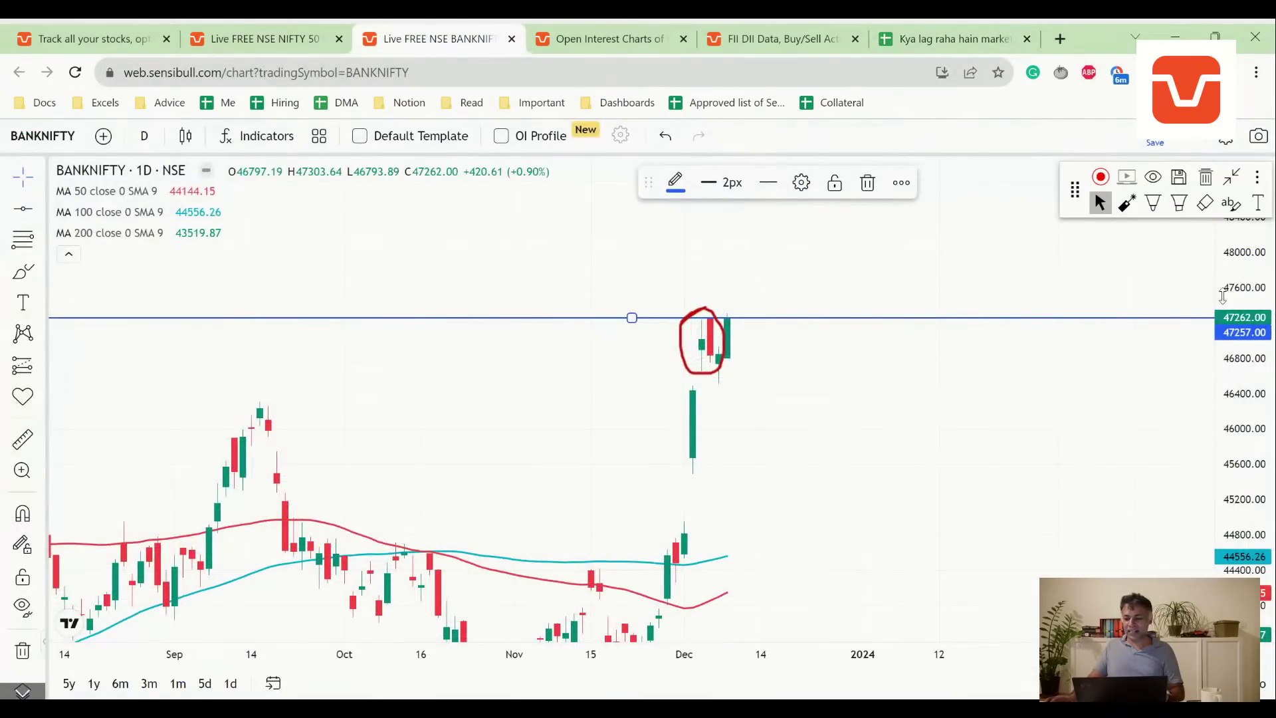
scroll(983, 368, down, 3)
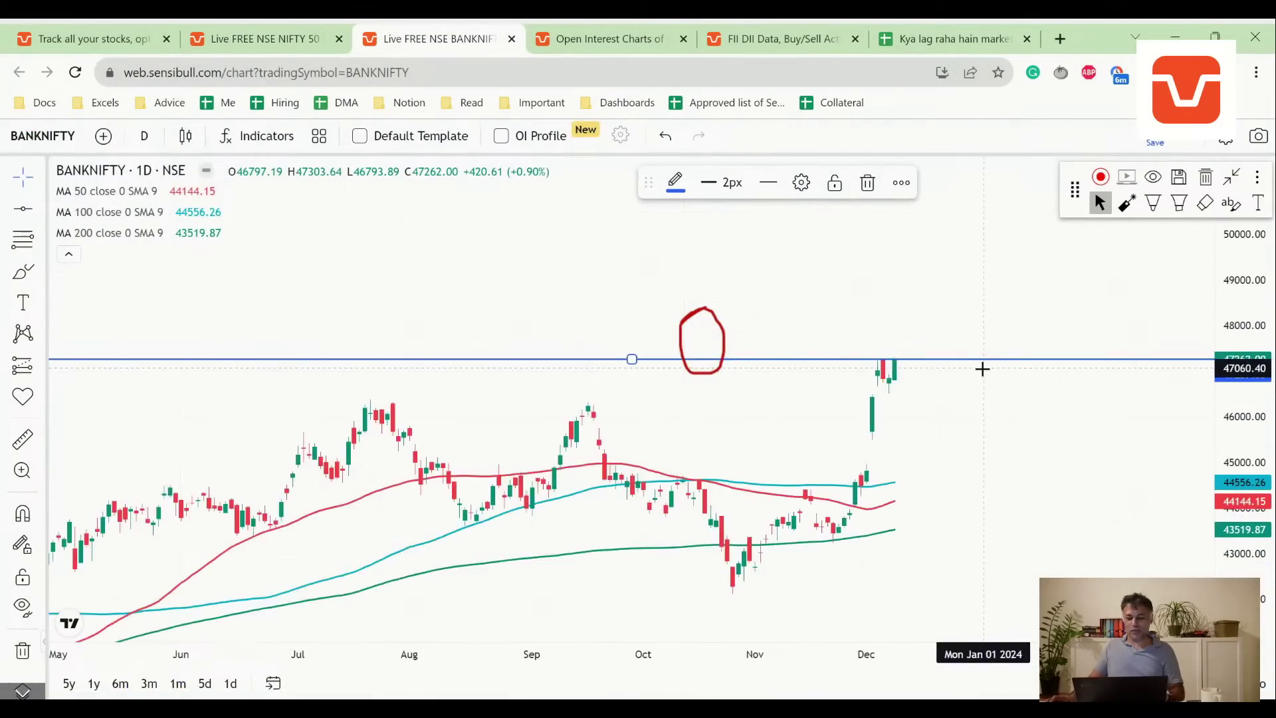
scroll(982, 368, up, 4)
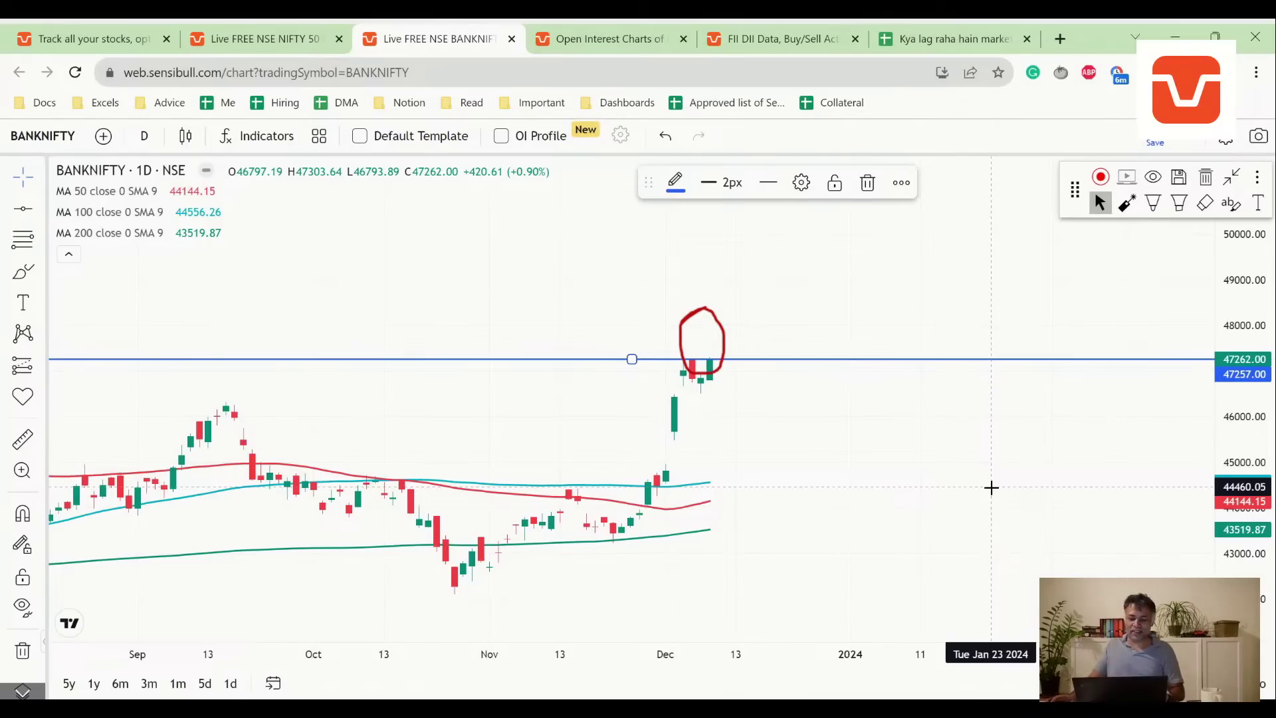
click(250, 31)
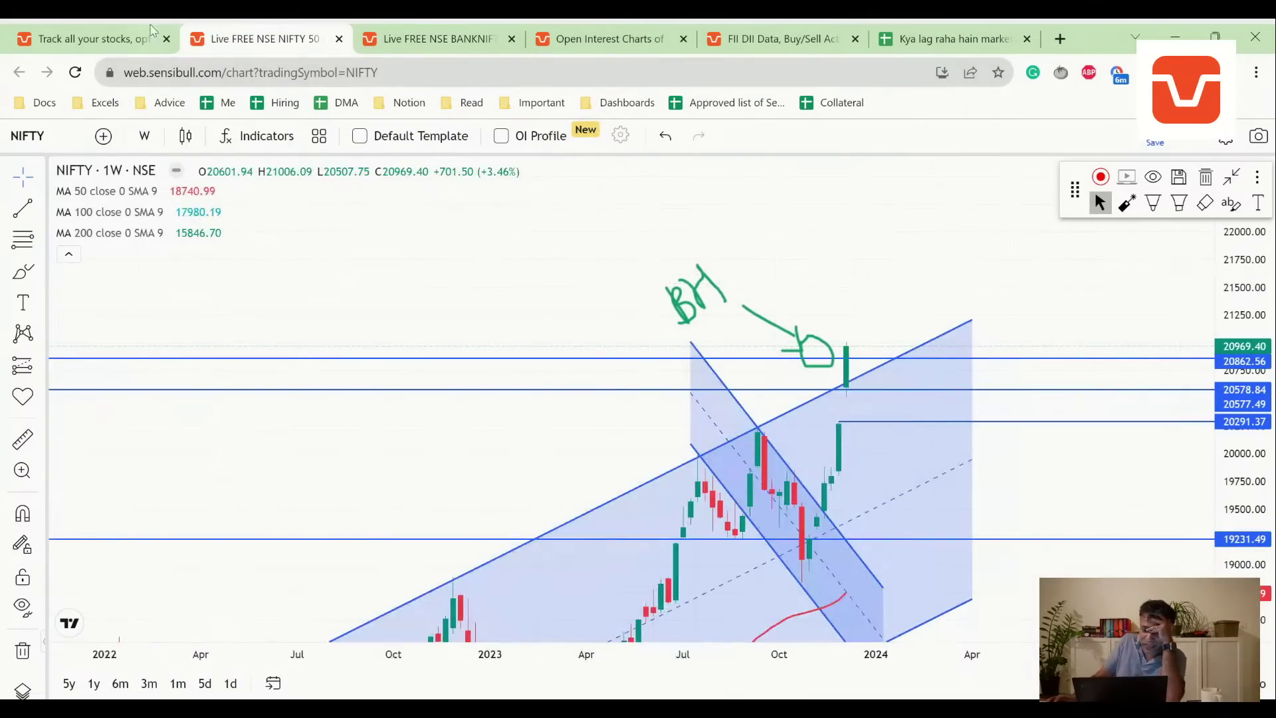
click(130, 32)
click(212, 45)
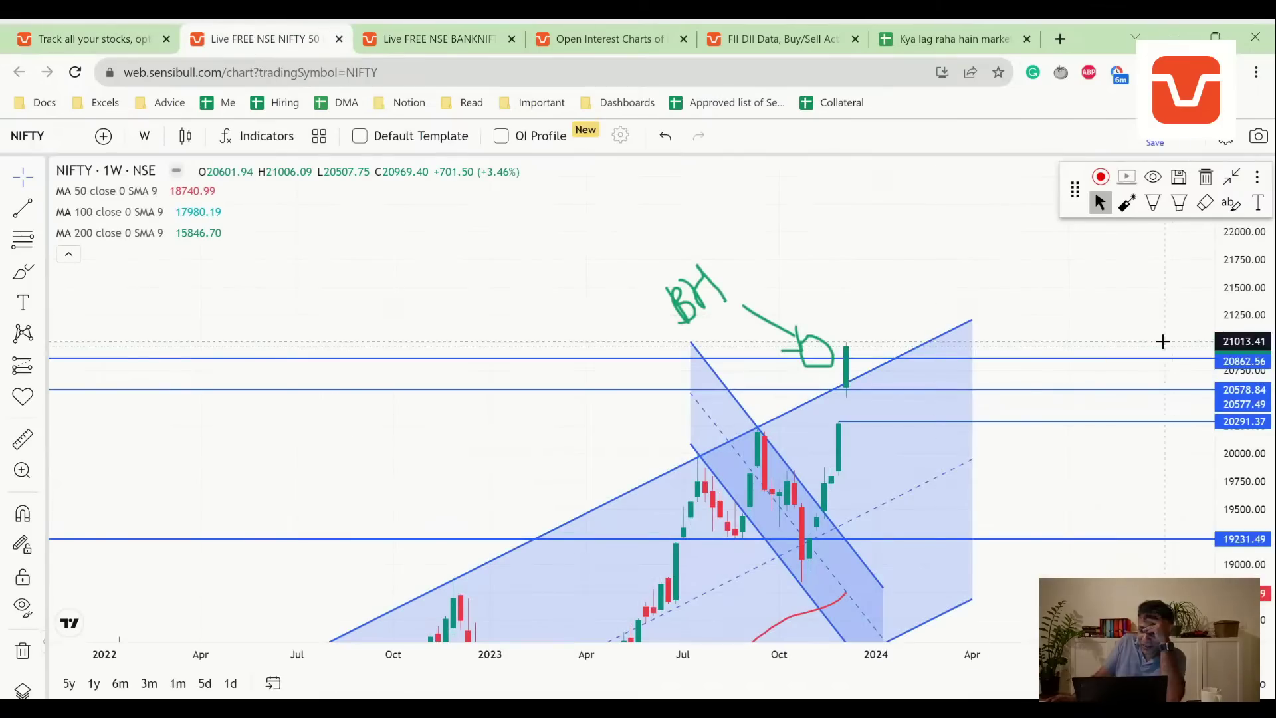
Compress the price scale so the whole channel and moving averages fit on screen.
drag(1249, 323, 1166, 348)
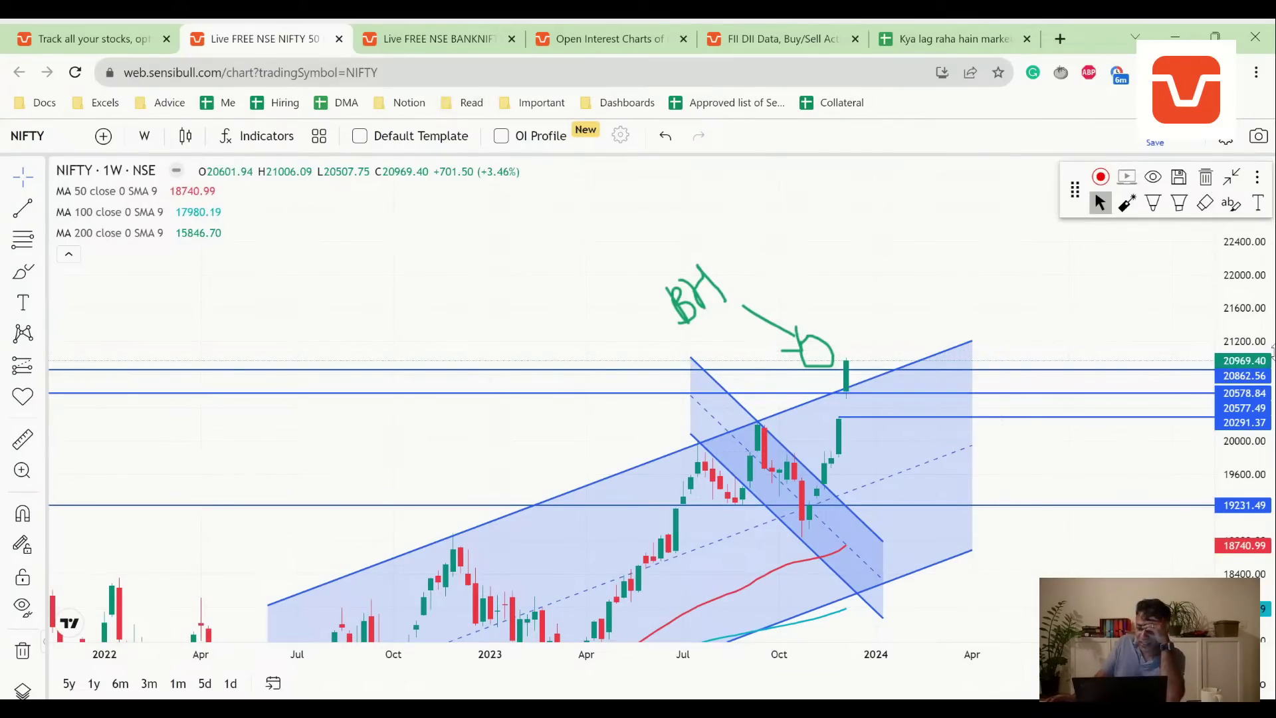
drag(1272, 352, 1266, 376)
drag(1071, 516, 1101, 385)
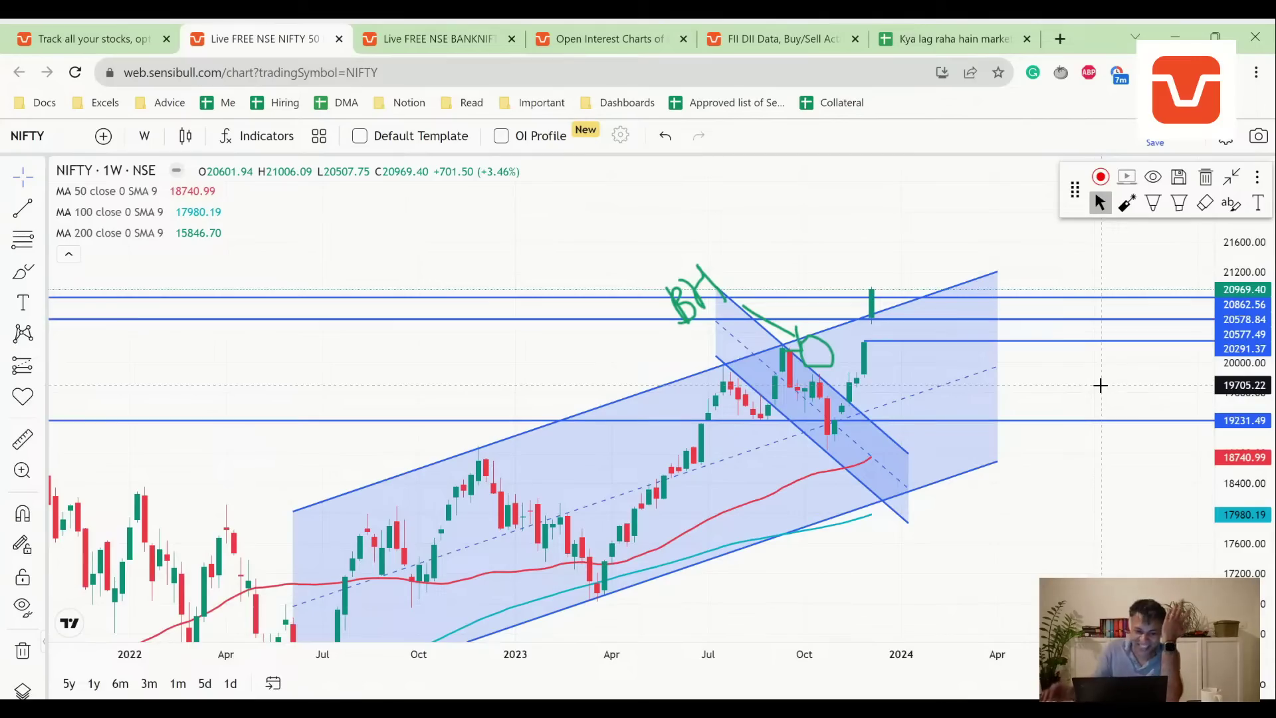
Switch the NIFTY chart from weekly to 1-day candles and select a green highlighter.
click(165, 131)
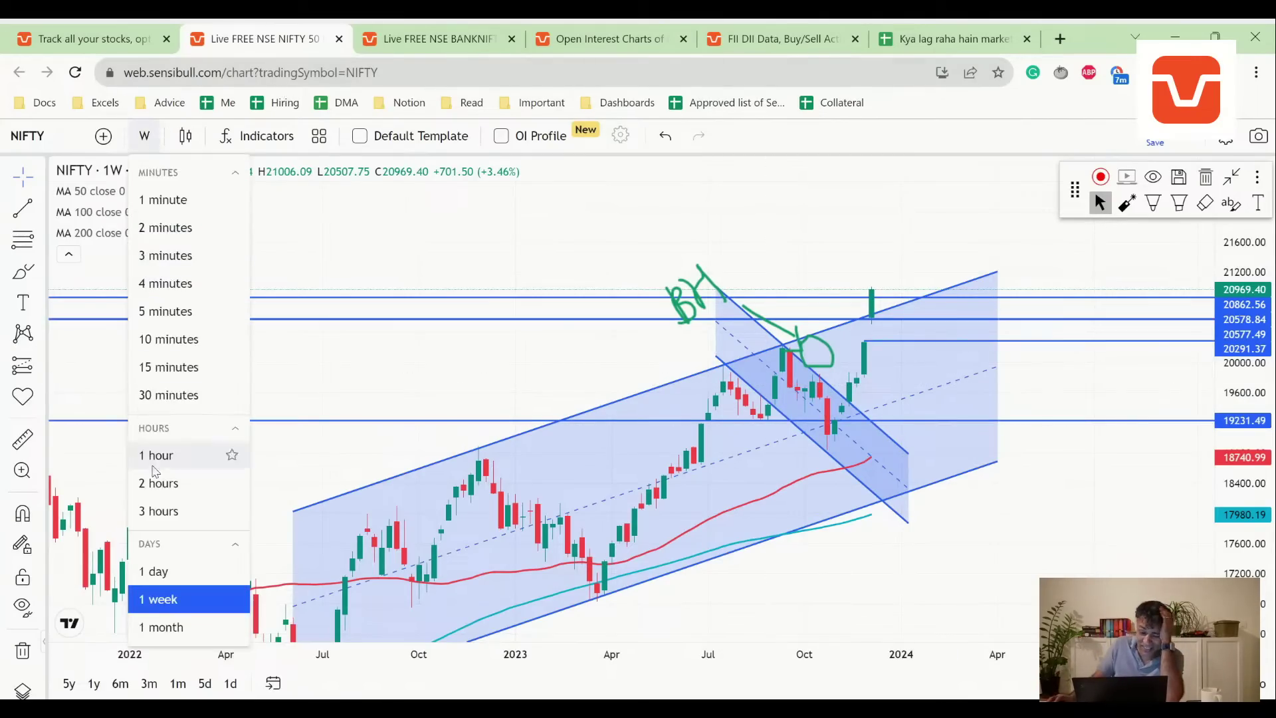
click(160, 567)
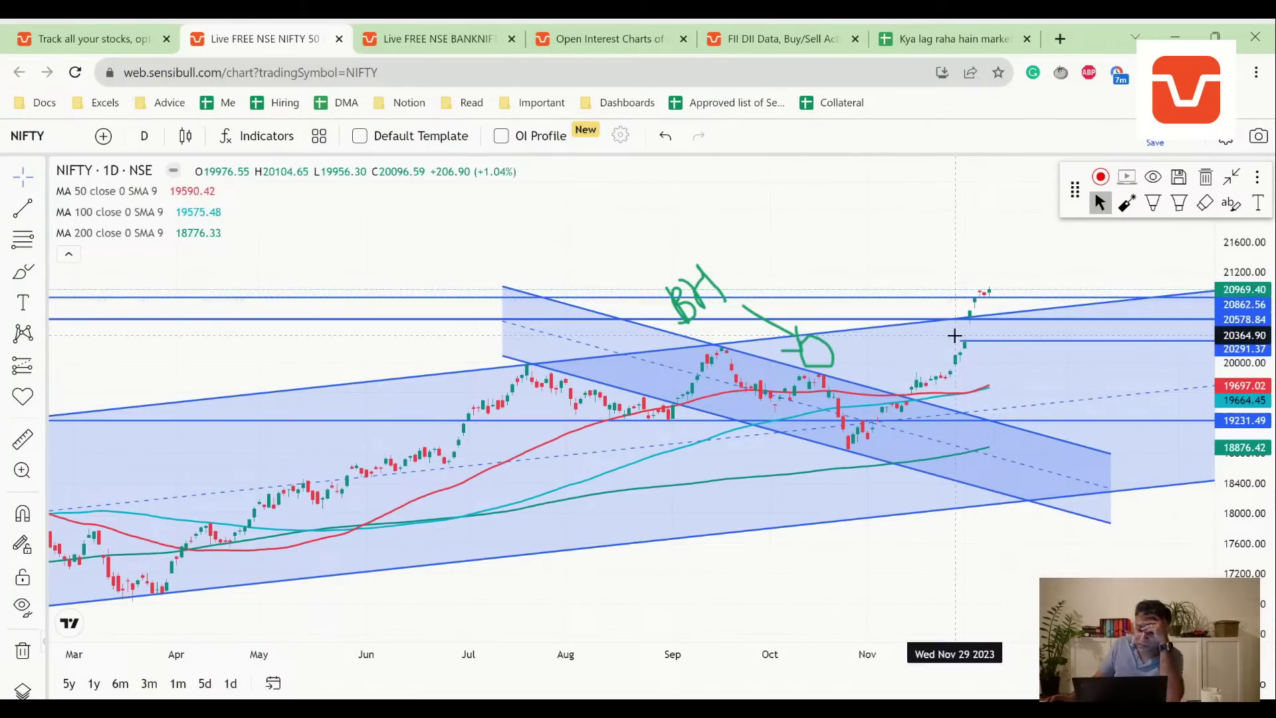
click(1153, 202)
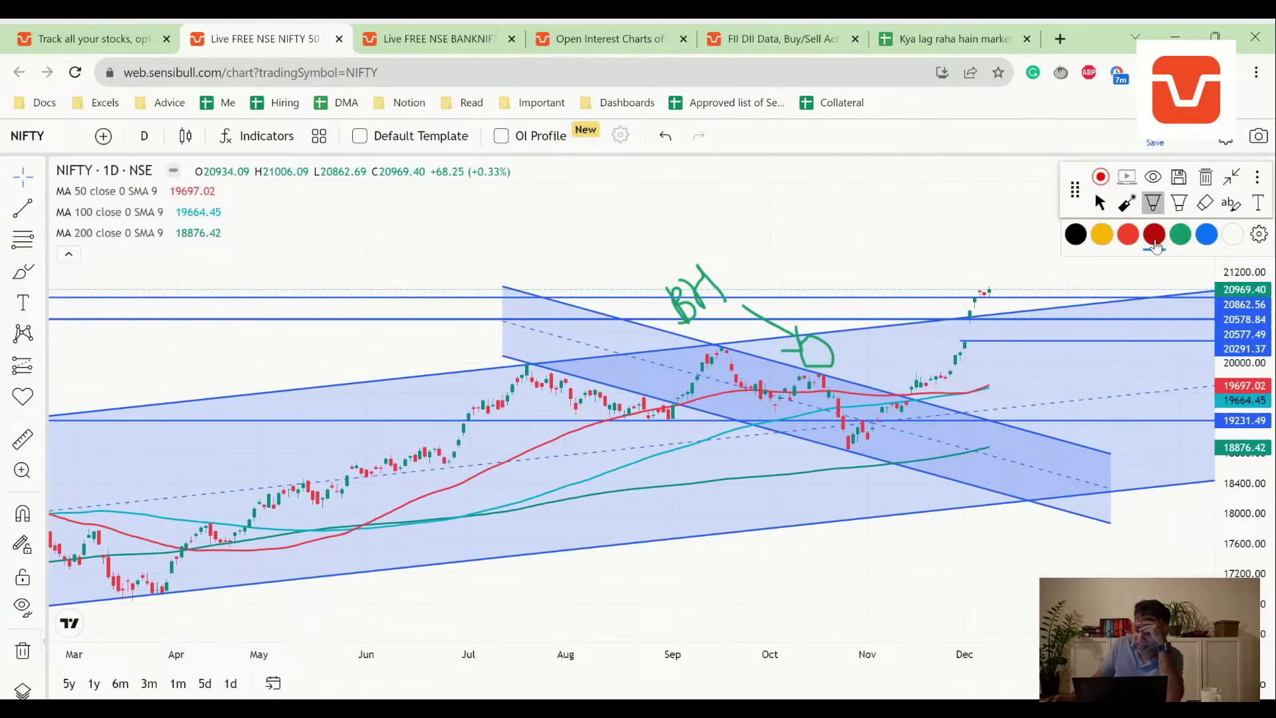
click(1181, 236)
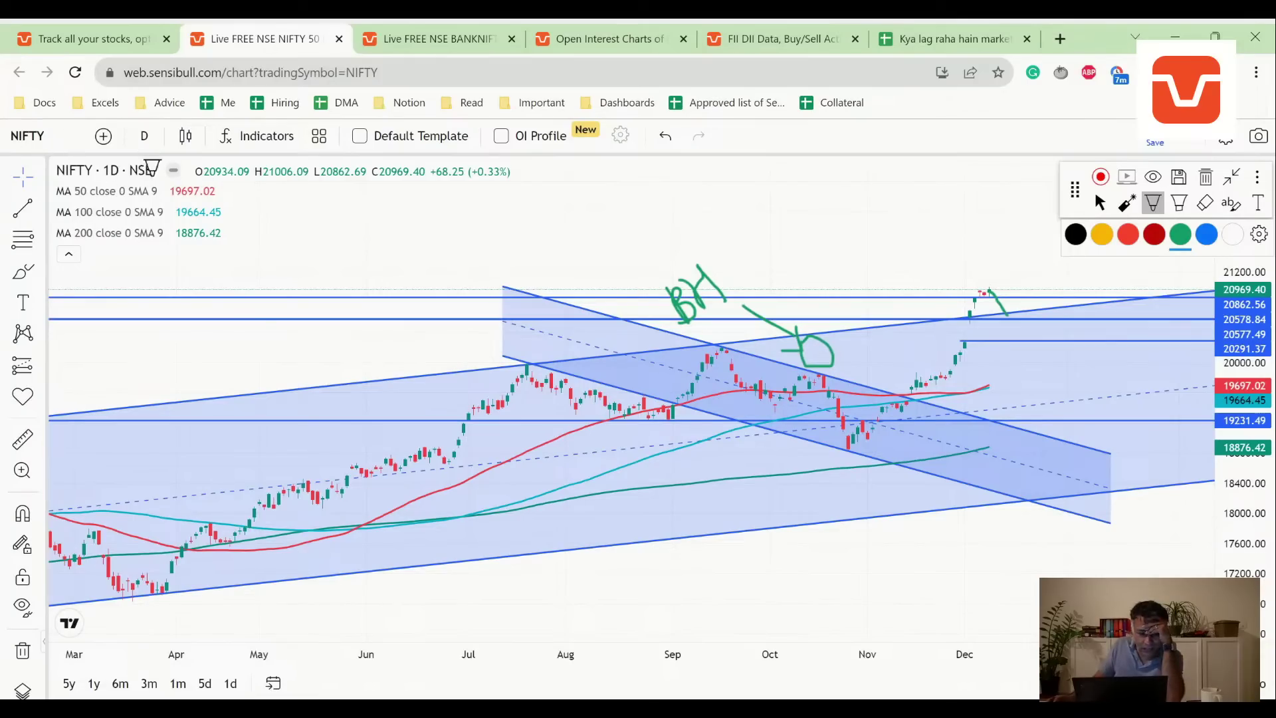
click(1100, 202)
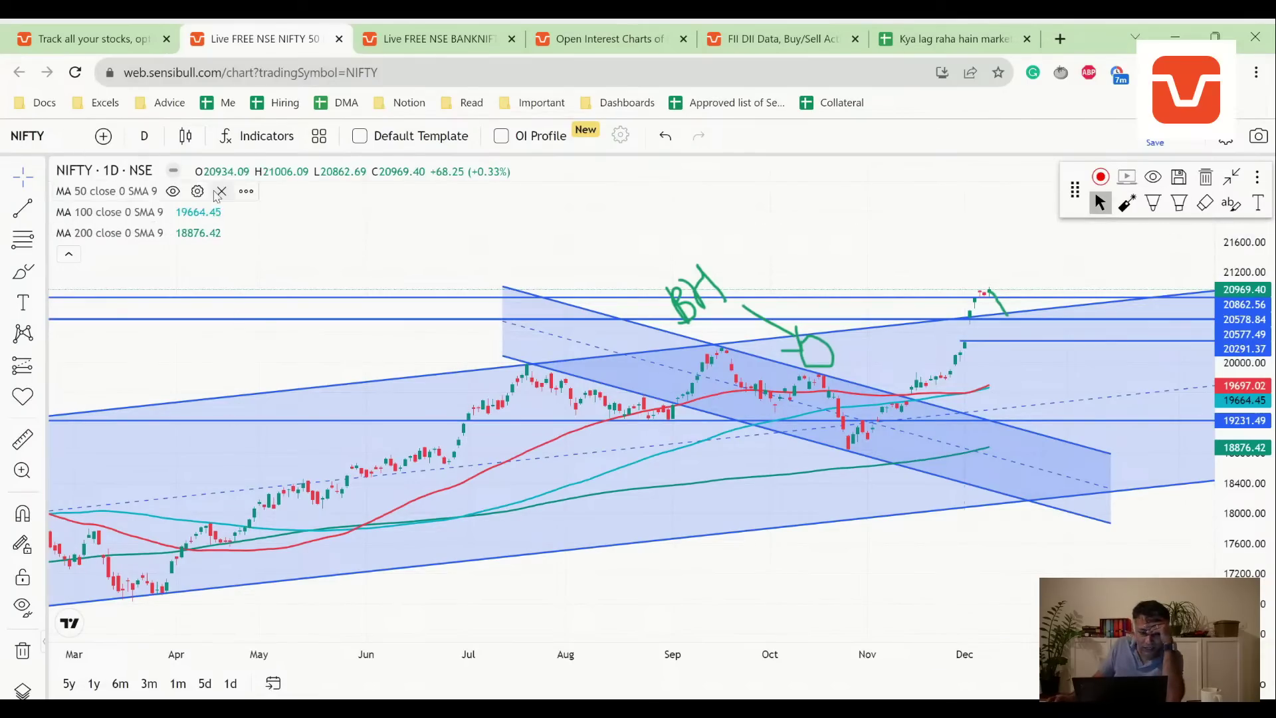
click(171, 194)
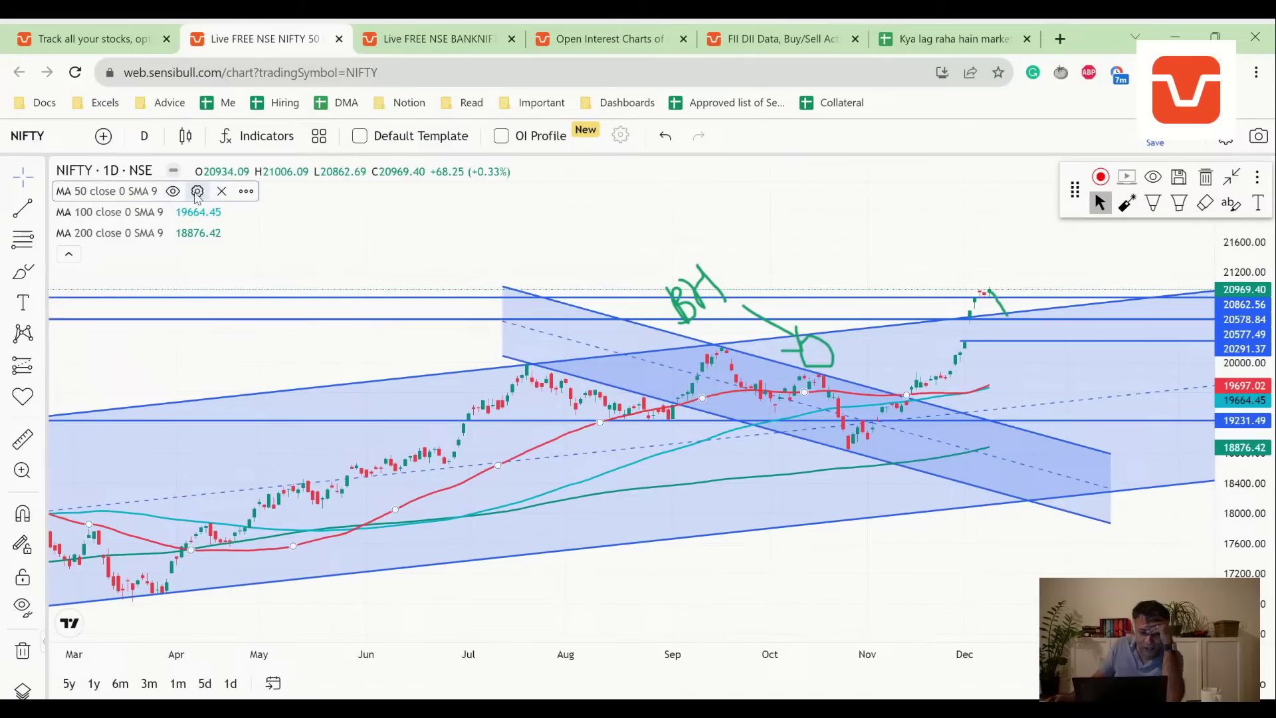
click(198, 191)
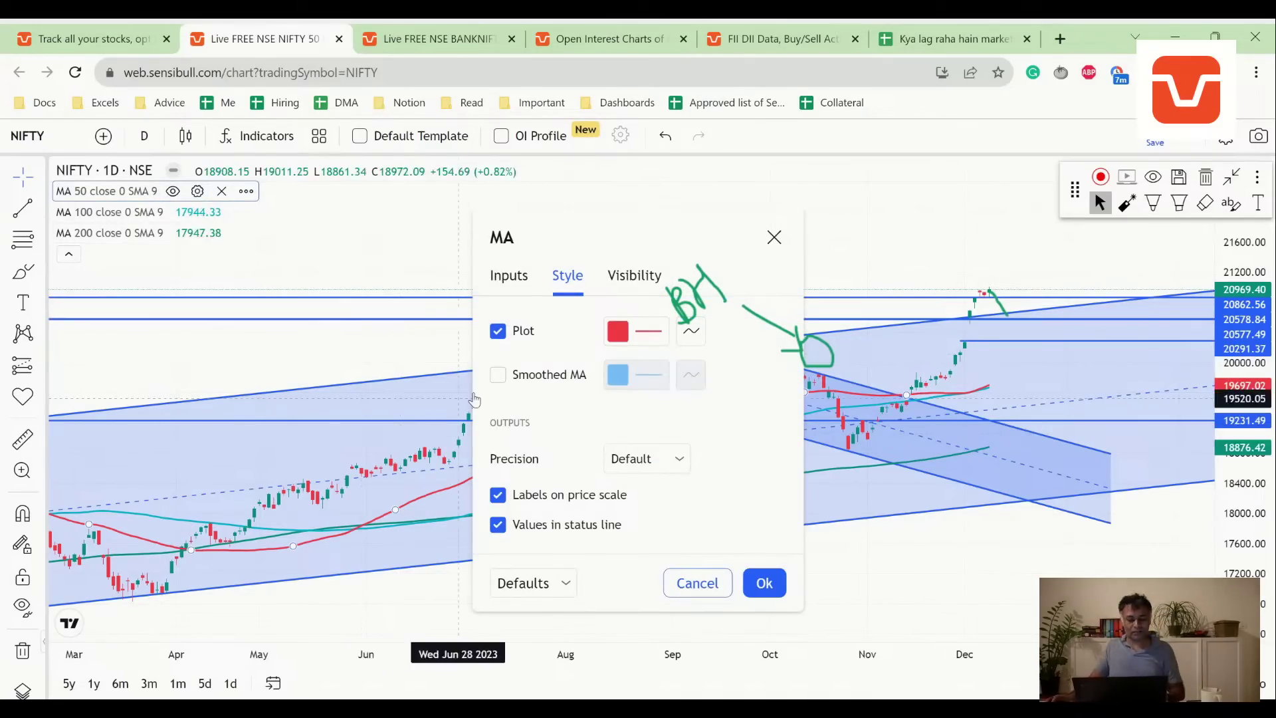
click(516, 290)
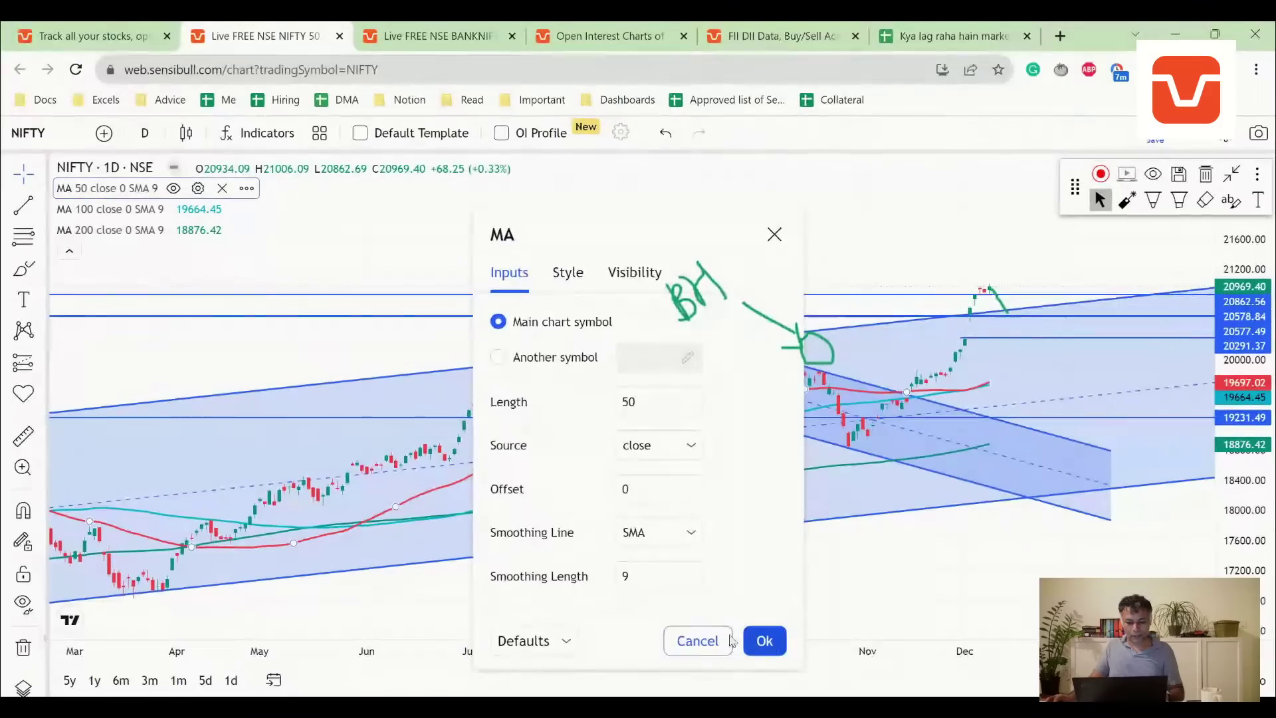
click(765, 643)
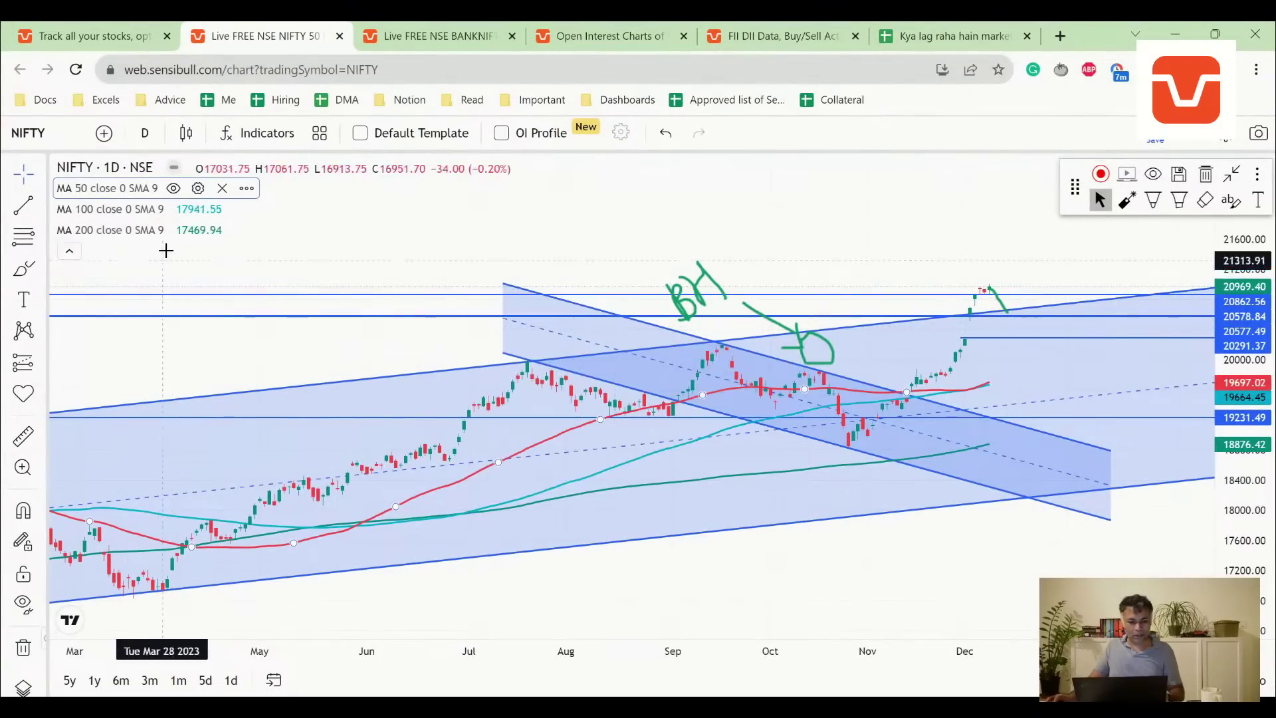
click(197, 189)
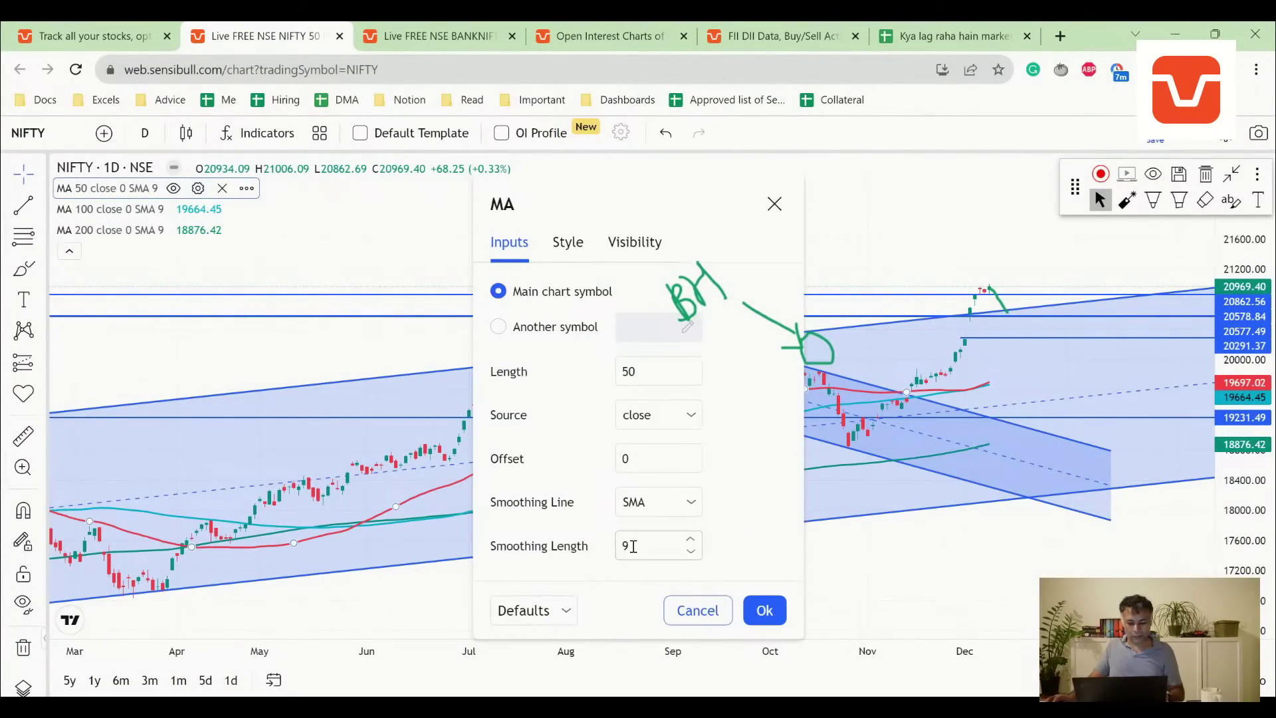
click(643, 379)
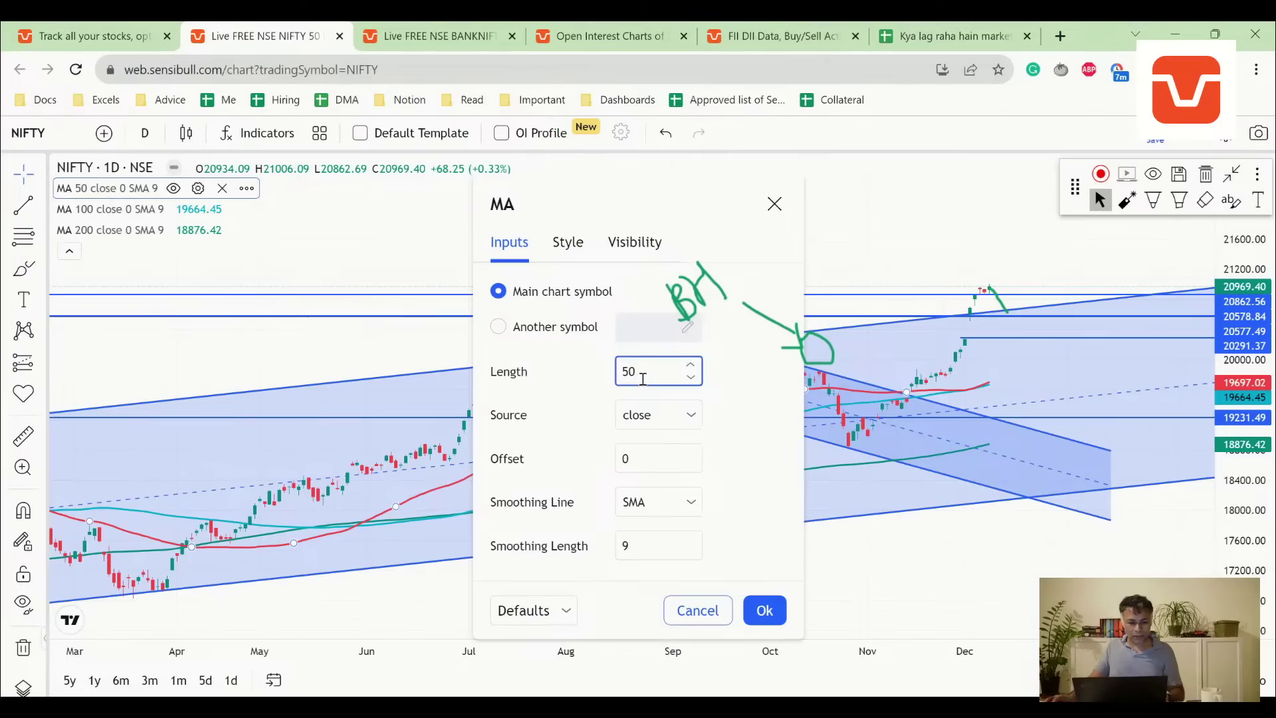
click(763, 605)
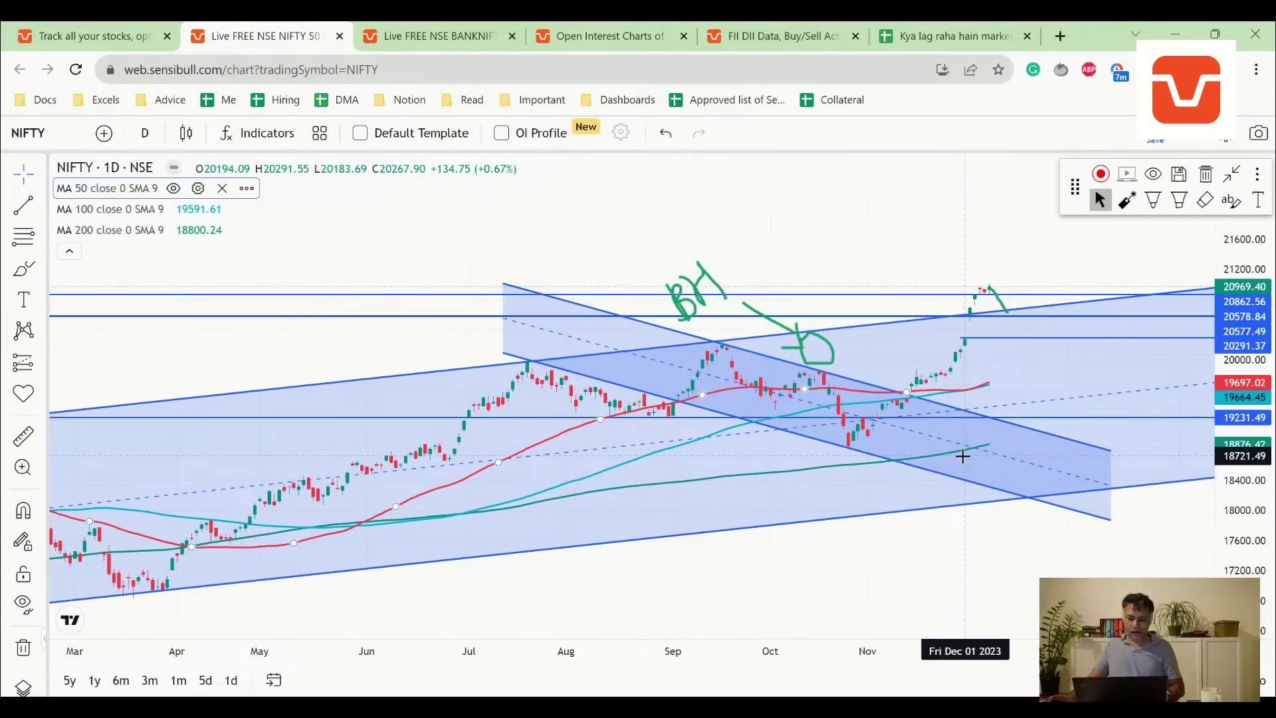
scroll(975, 370, up, 2)
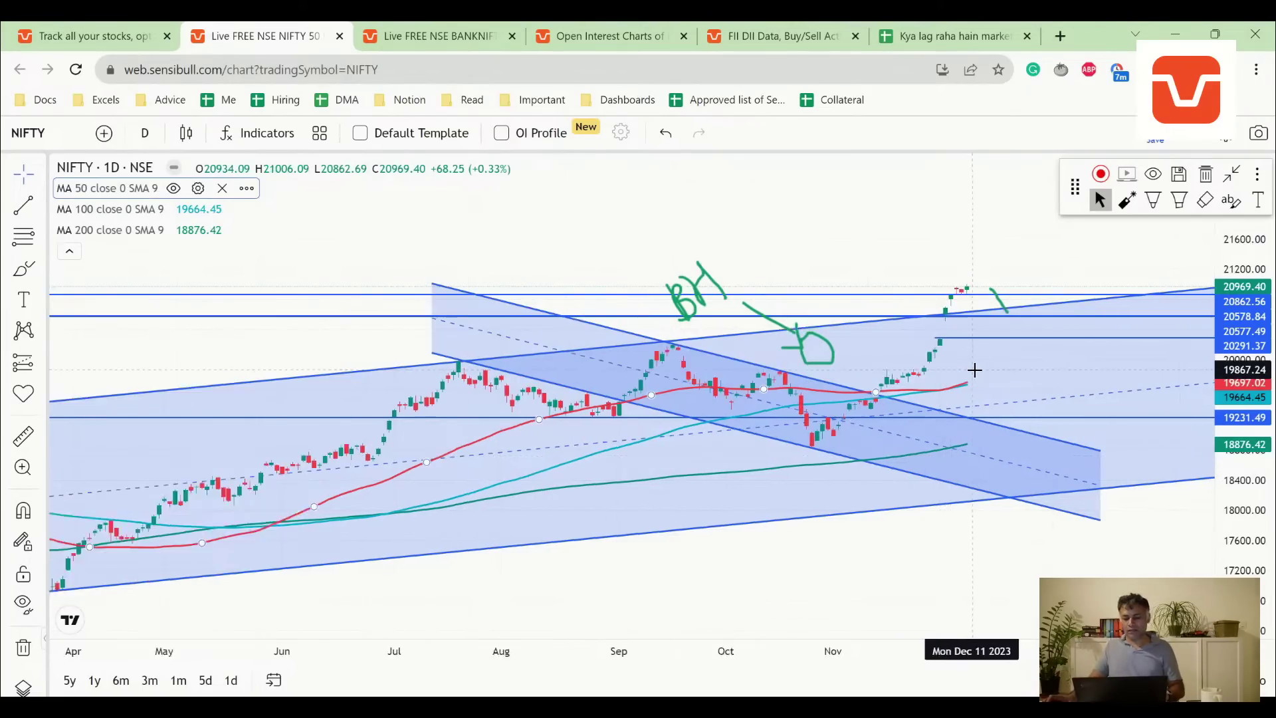
scroll(975, 370, down, 2)
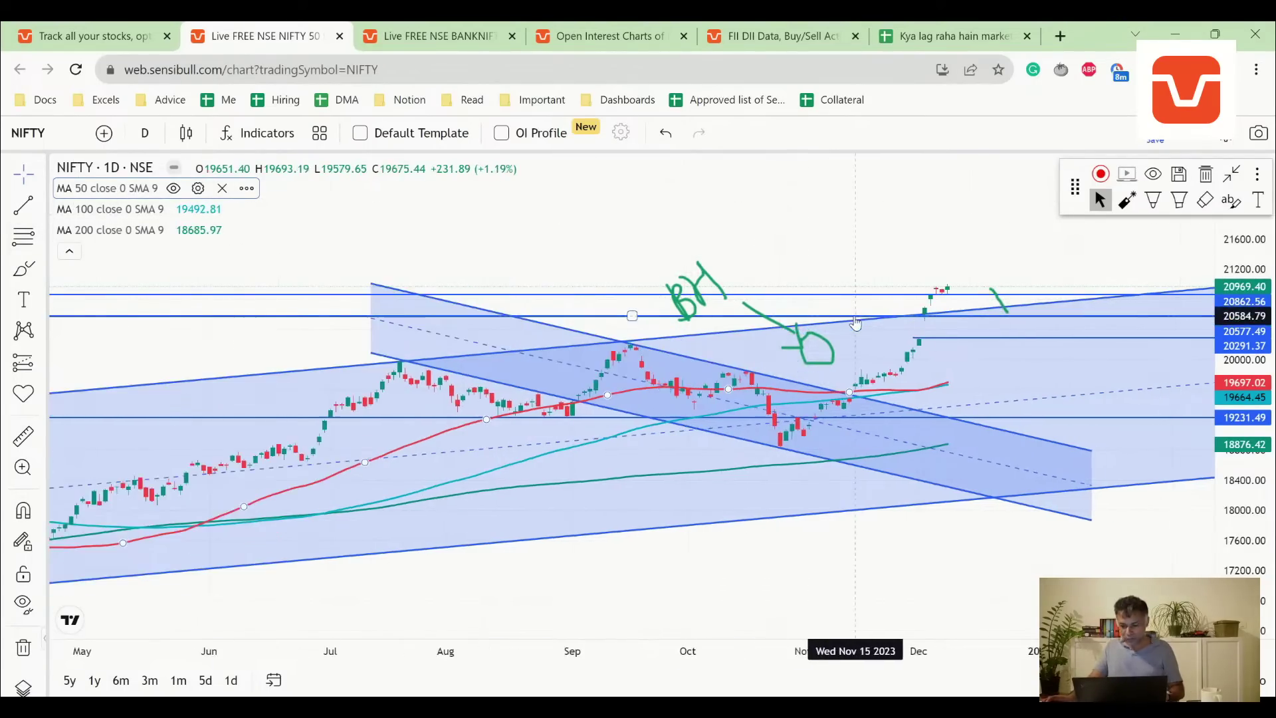
Zoom the NIFTY daily chart in and out, then return to the Kya lag raha hain market sheet.
scroll(855, 324, up, 1)
scroll(856, 324, down, 1)
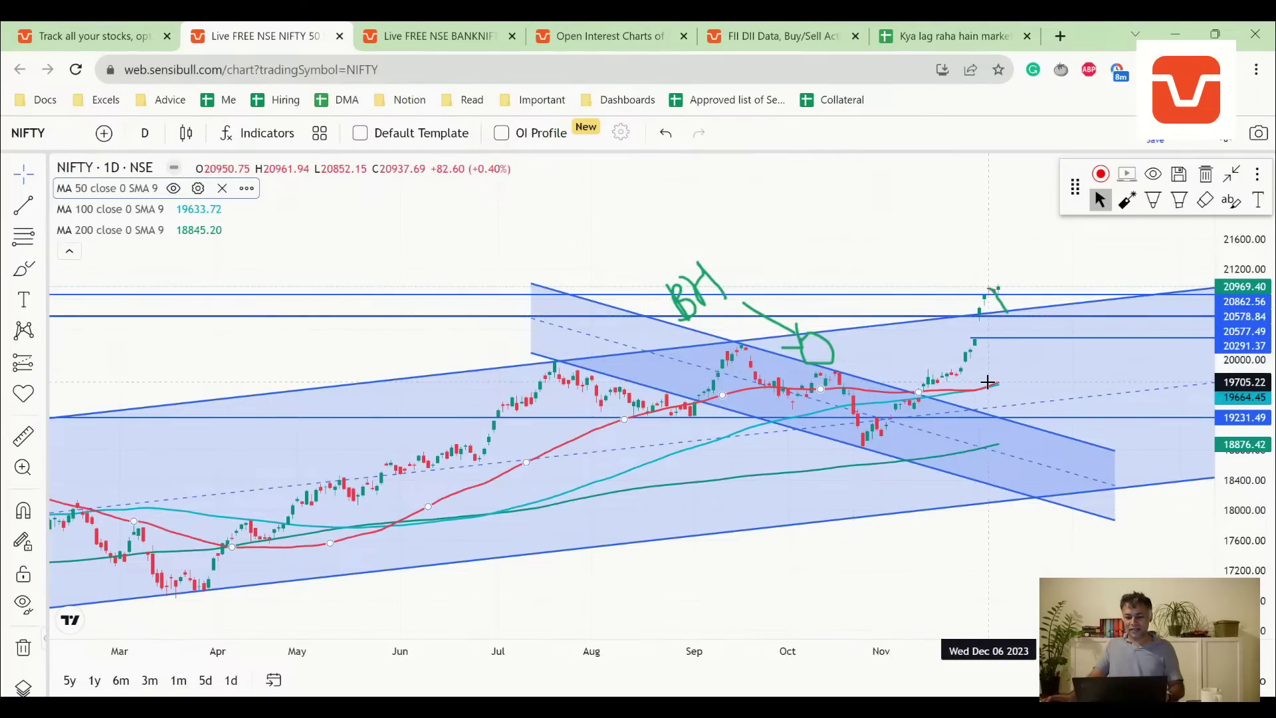
scroll(1003, 305, up, 1)
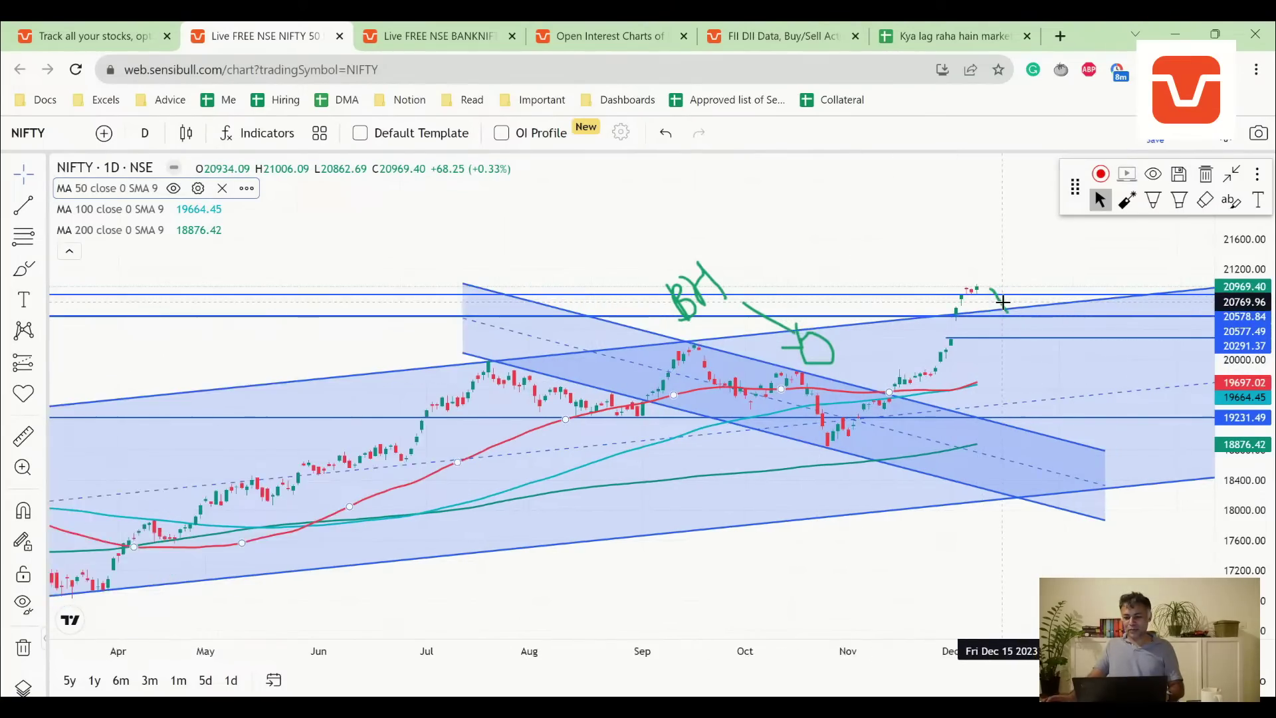
scroll(997, 307, down, 2)
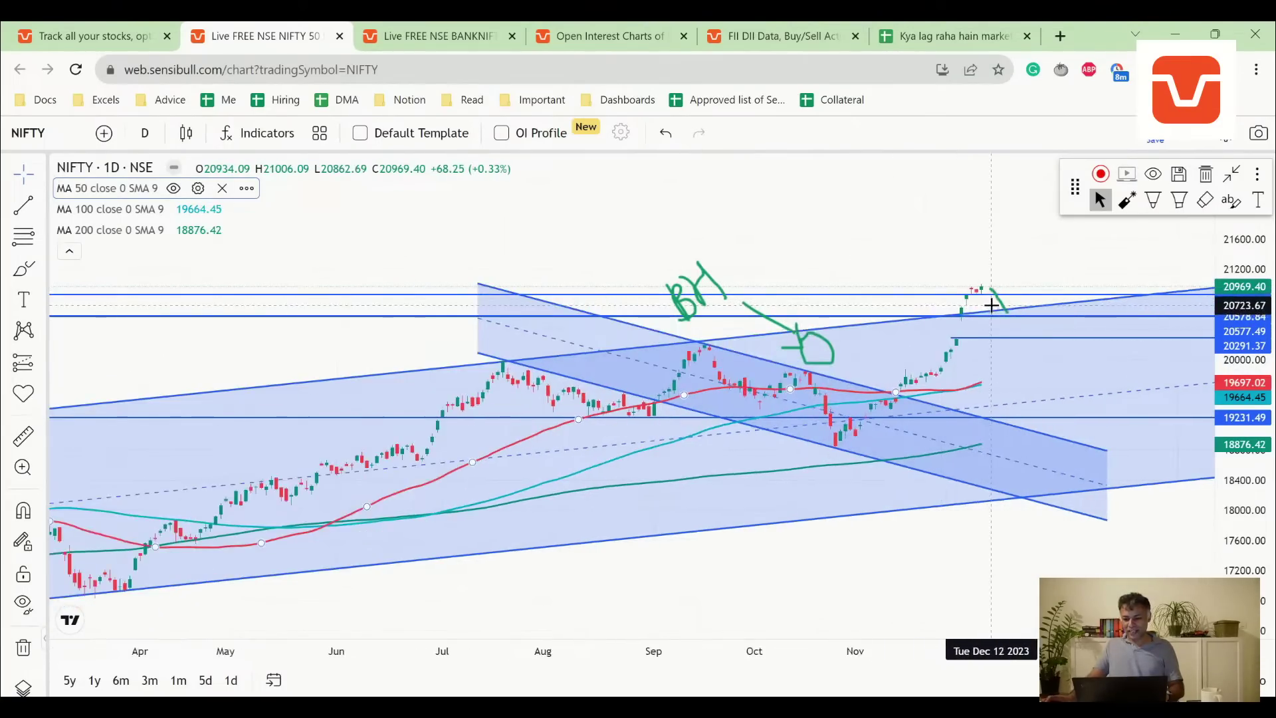
scroll(993, 312, up, 1)
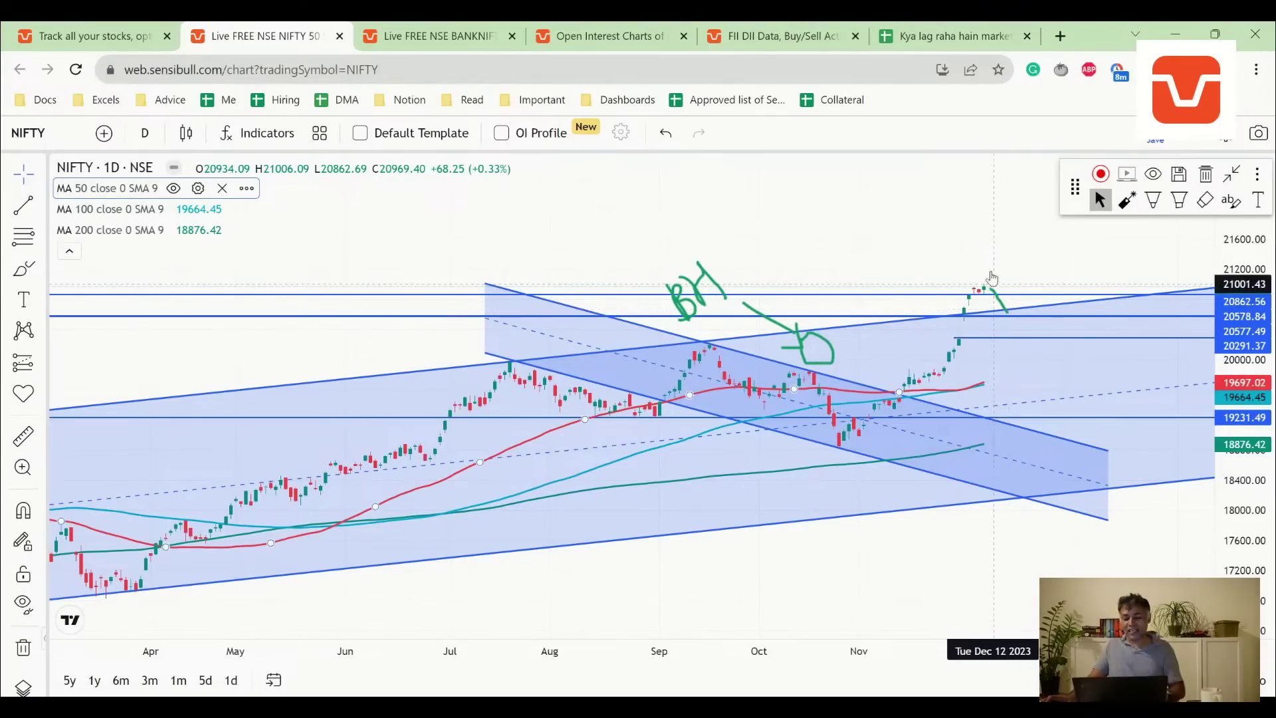
click(959, 40)
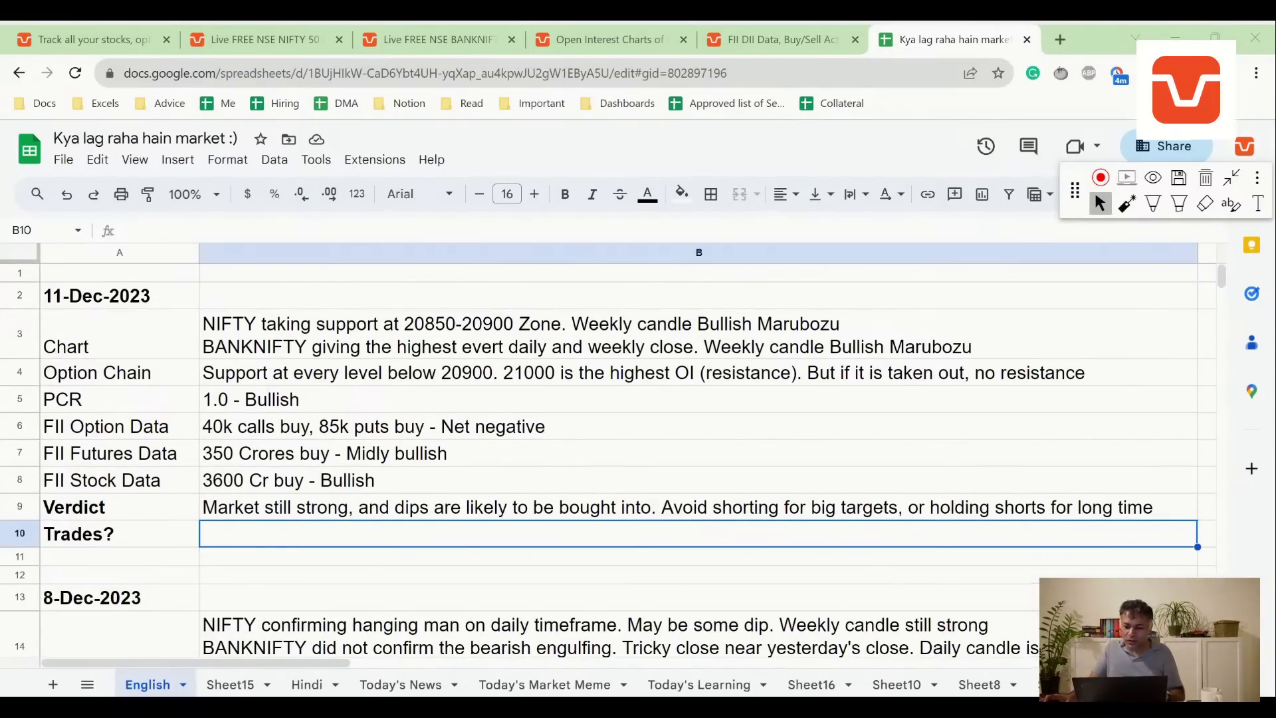
Search Google for 'hong kong' in a new tab and show the News results.
click(1061, 37)
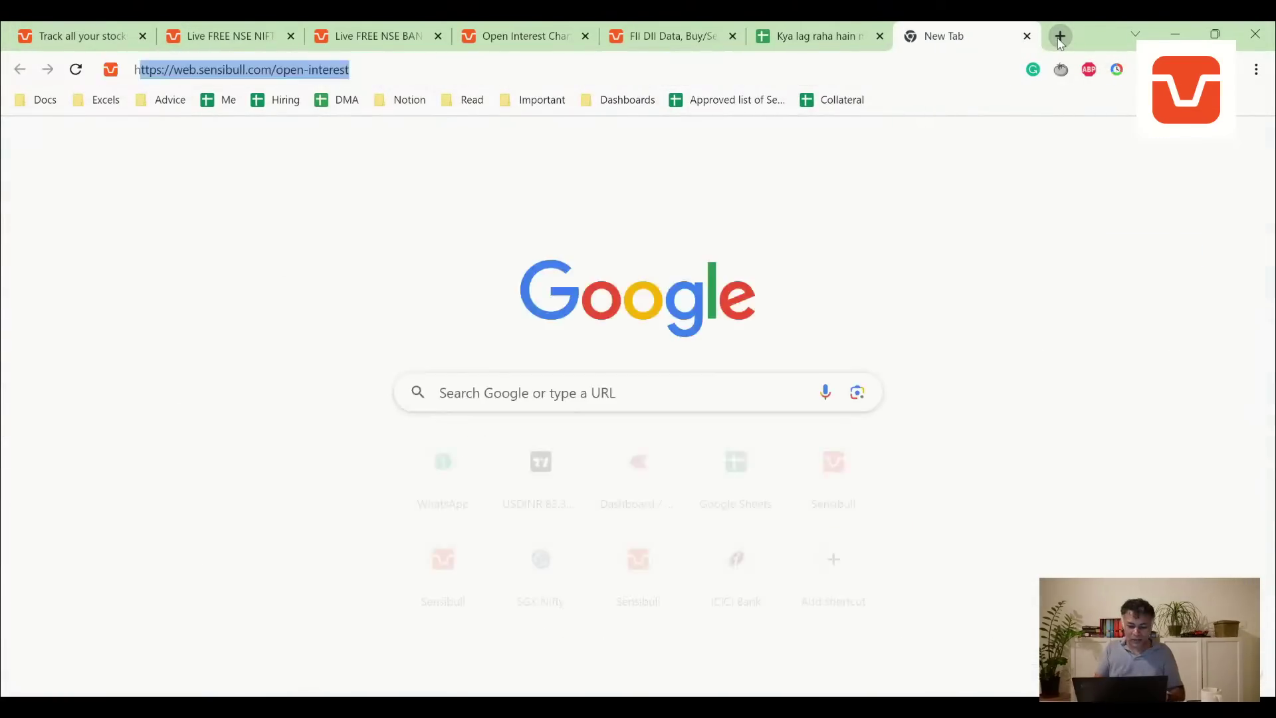
text(hond)
key(BackSpace)
text(g kong)
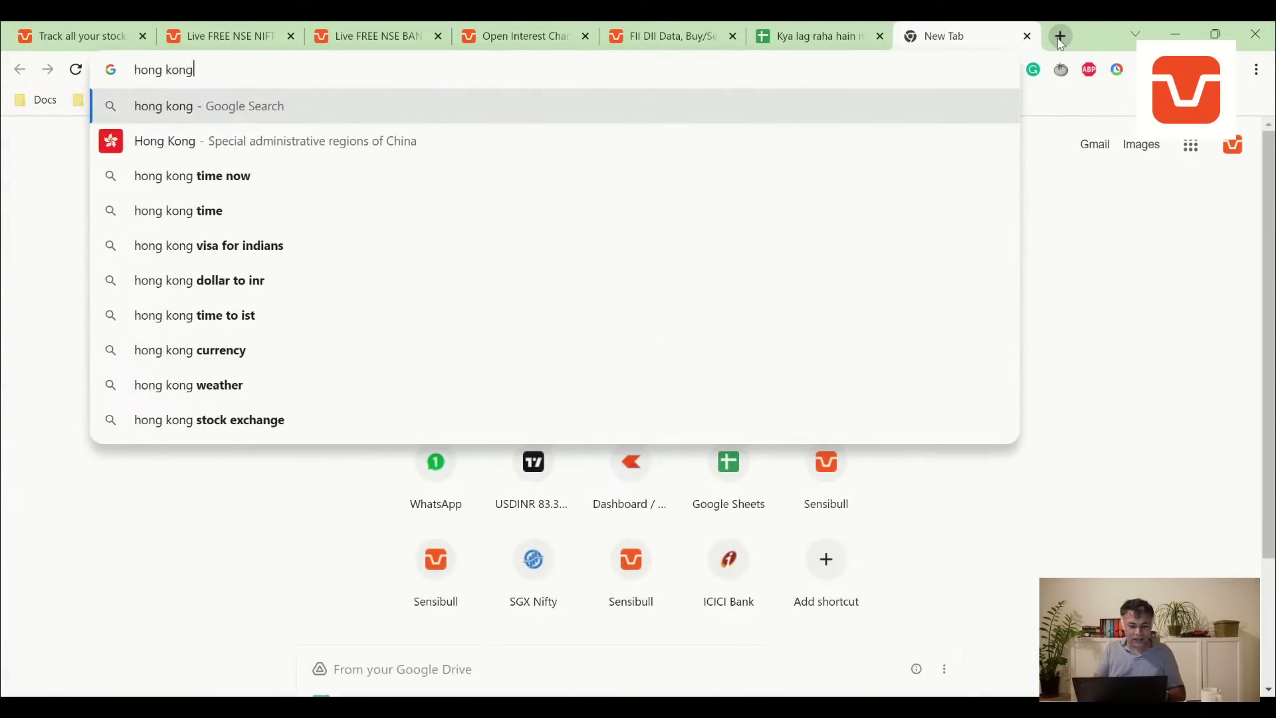
key(Return)
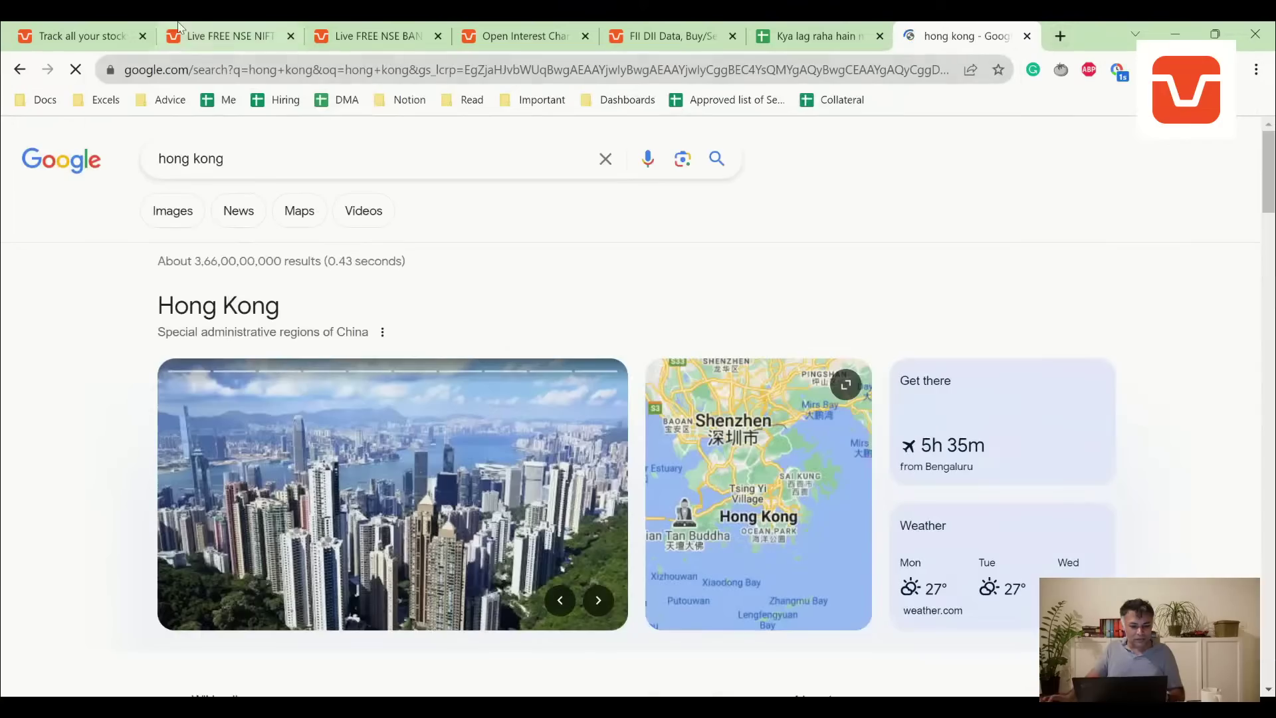
click(234, 212)
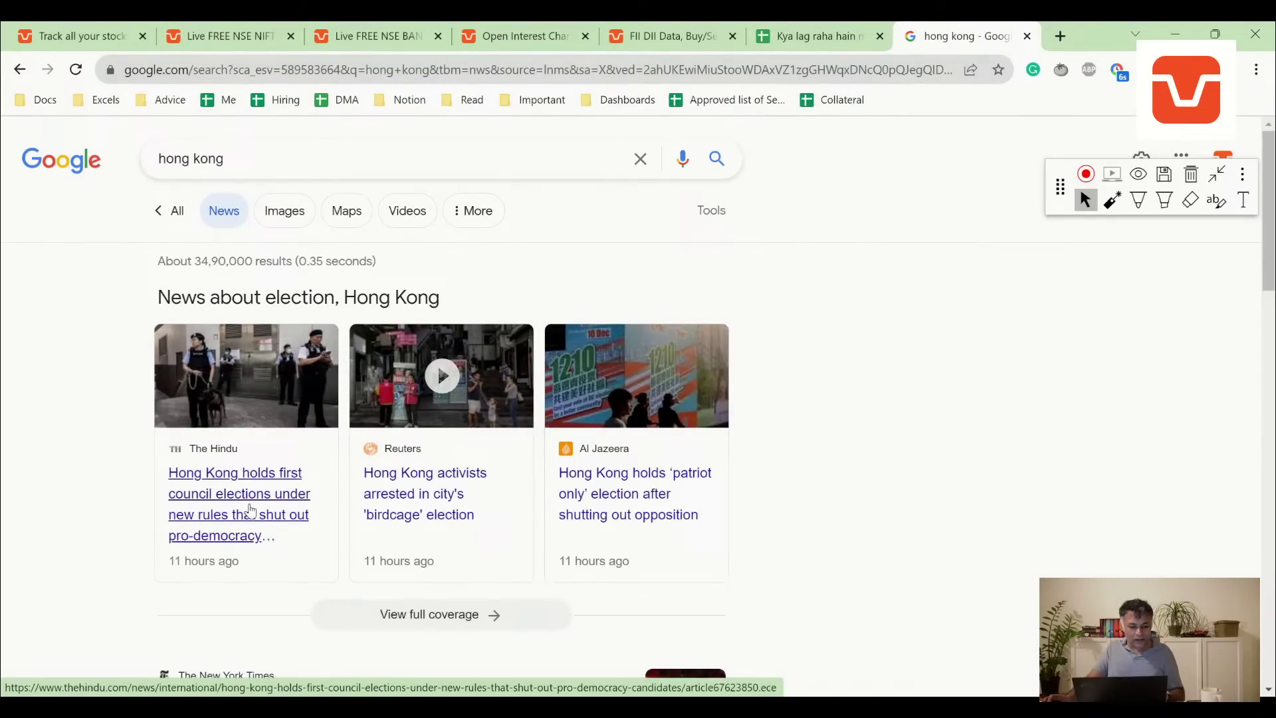
Read The Hindu's Hong Kong council election article in its own tab, then close it.
scroll(251, 510, down, 3)
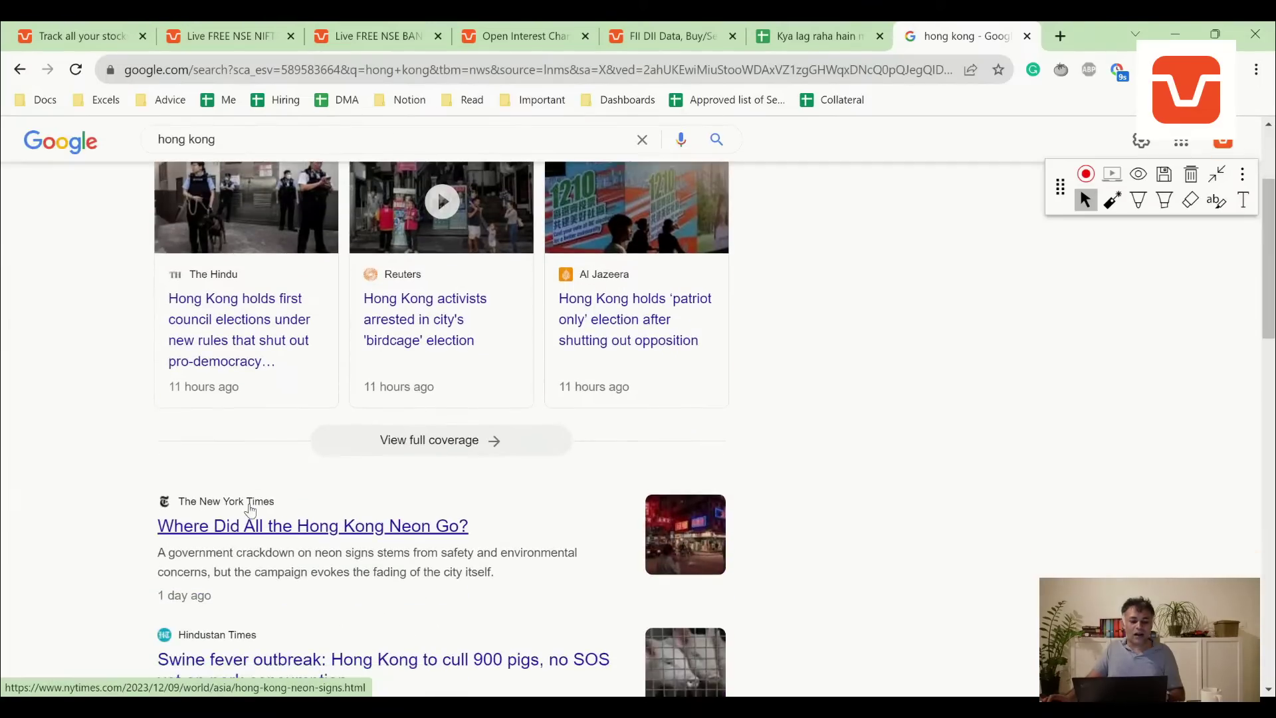
scroll(250, 509, up, 2)
middle_click(234, 419)
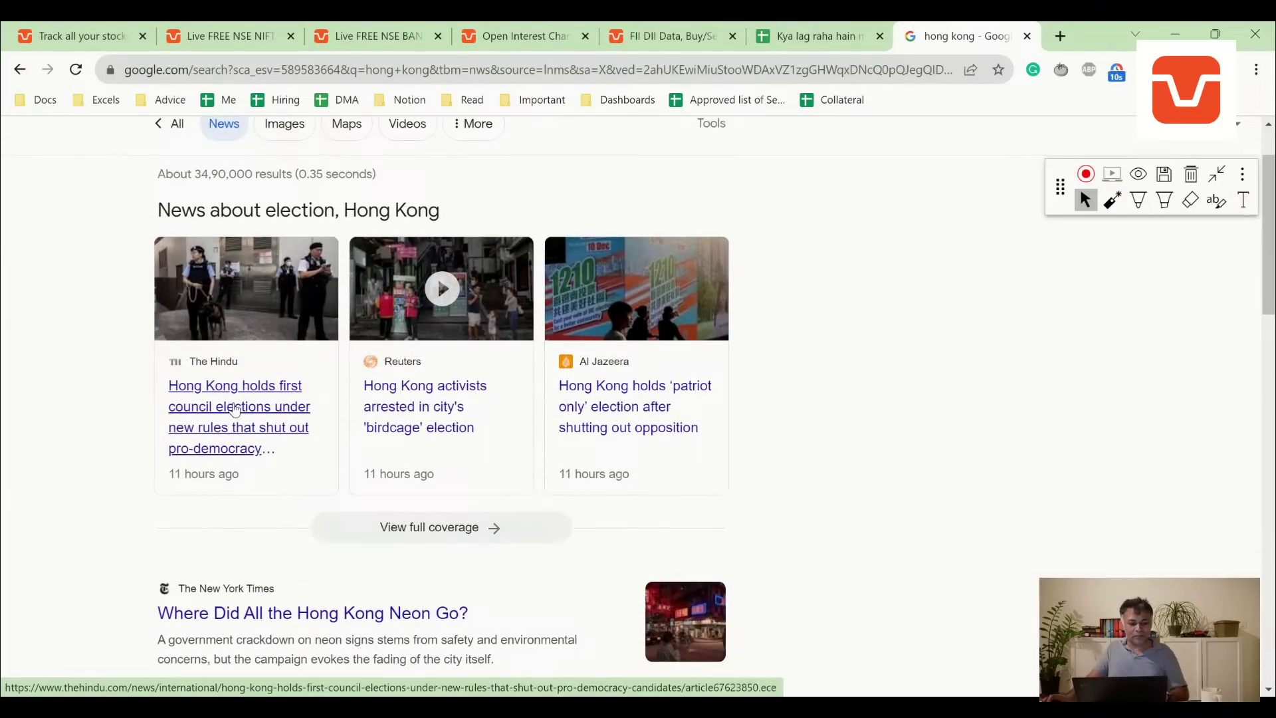
click(1011, 30)
scroll(646, 350, down, 6)
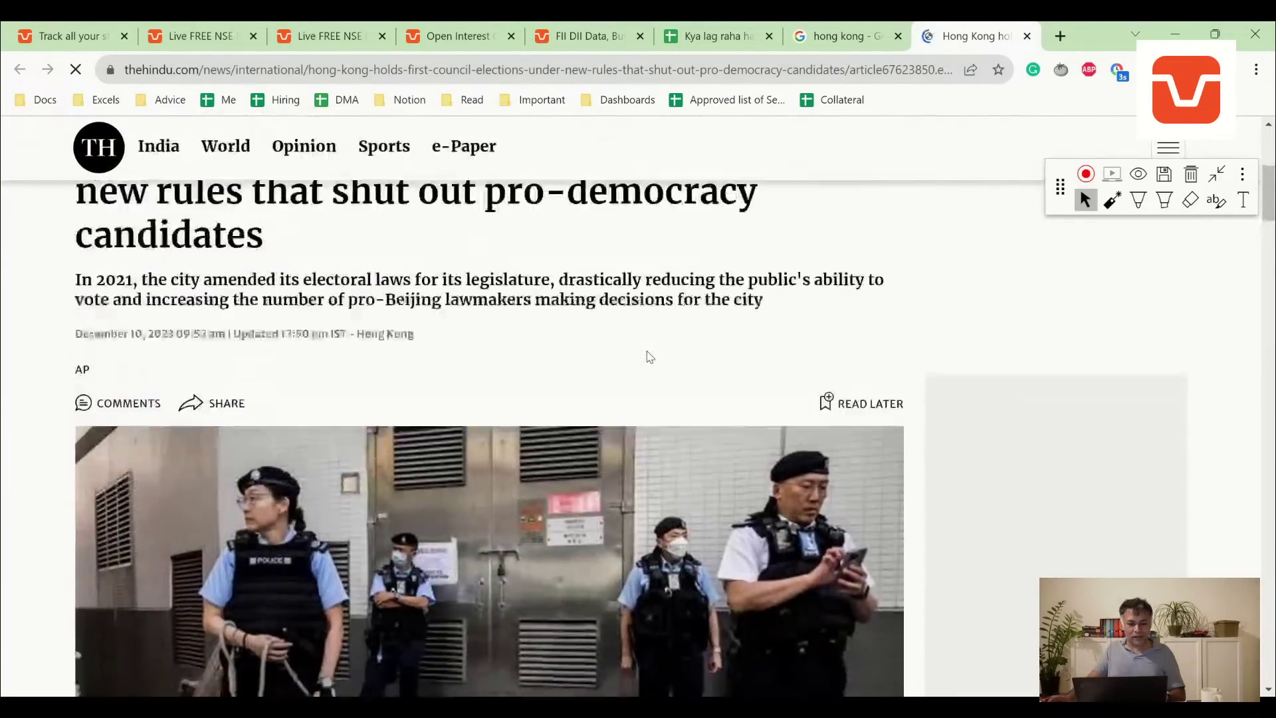
scroll(650, 357, down, 6)
scroll(650, 357, up, 8)
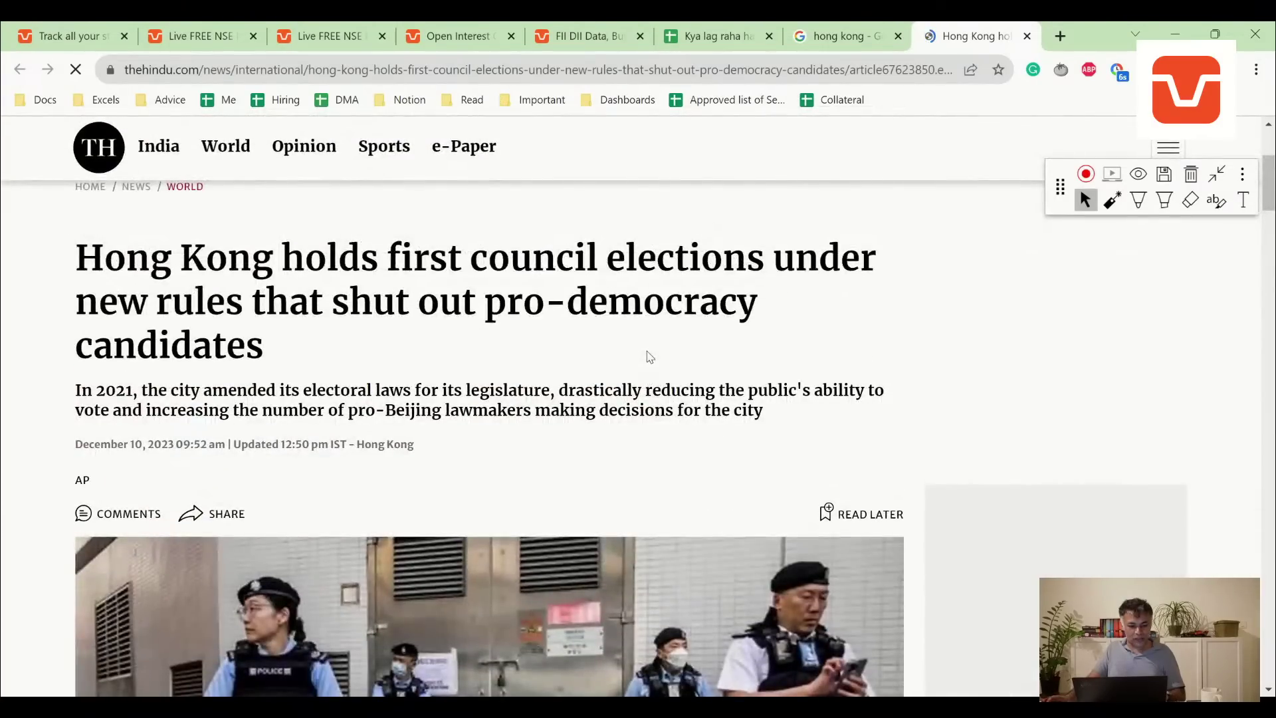
scroll(651, 357, down, 10)
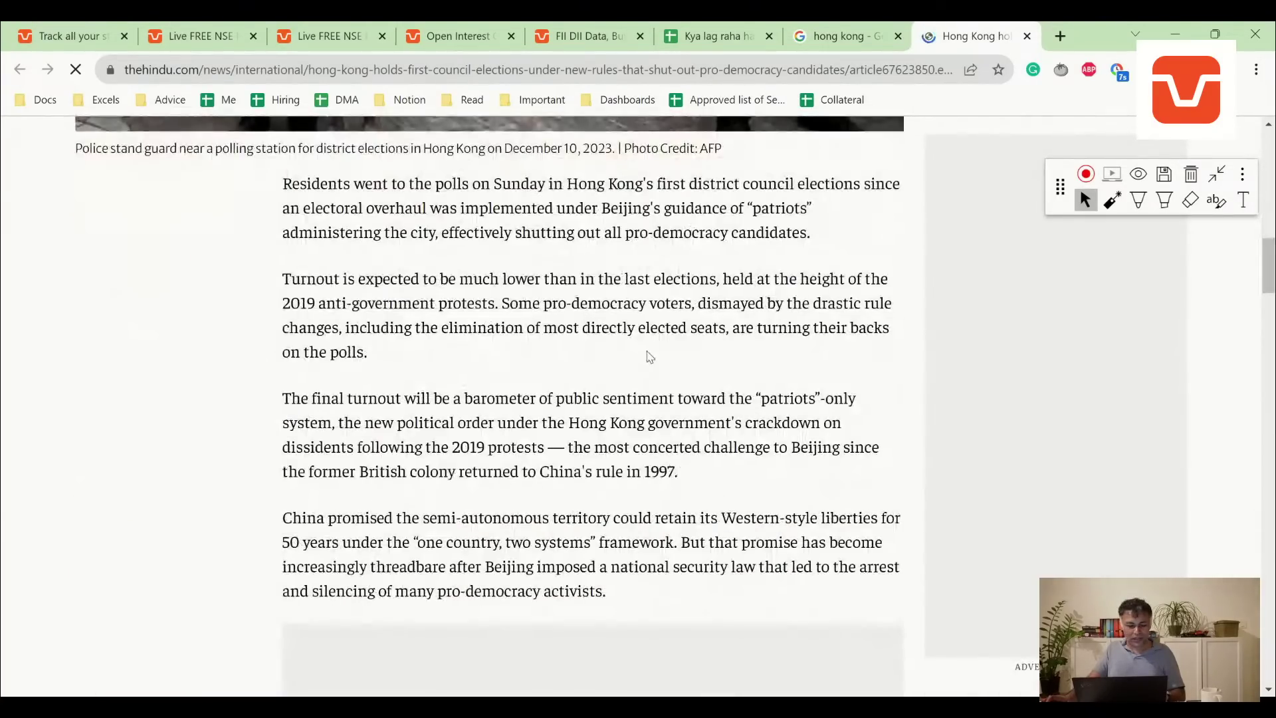
key(ctrl+w)
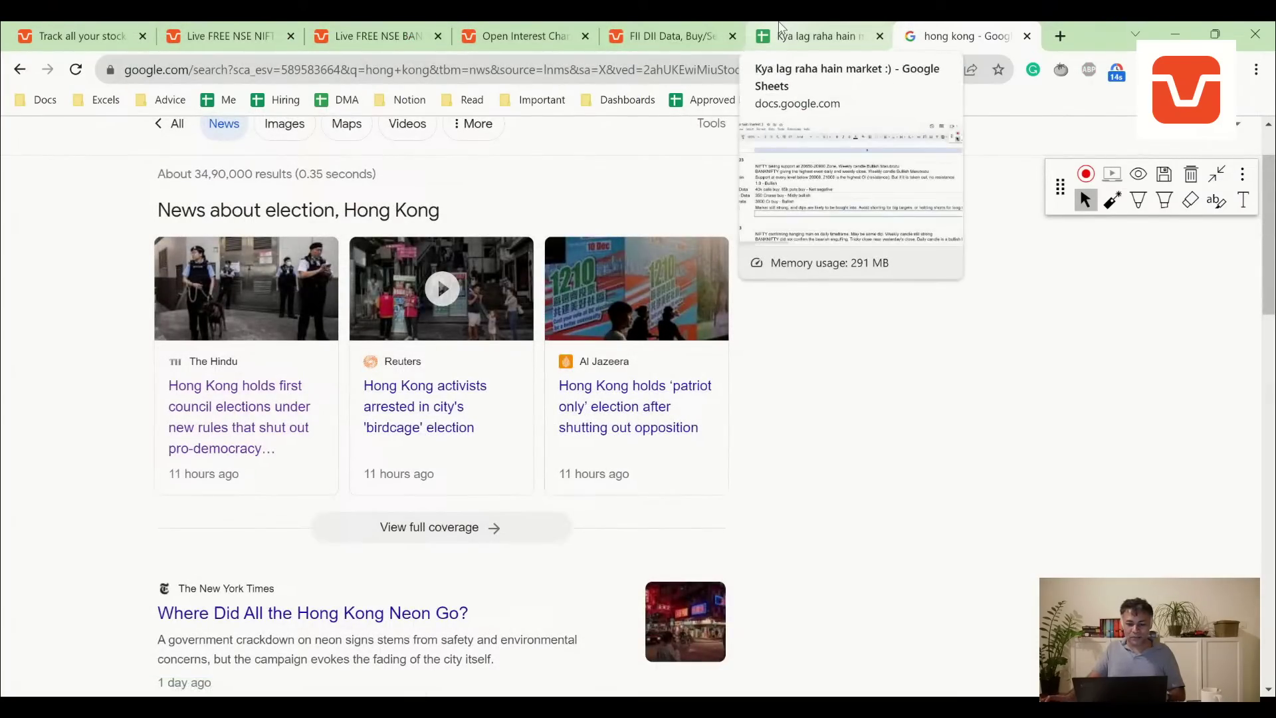
Switch to the 'Kya lag raha hain market :)' spreadsheet showing the 11-Dec-2023 entries.
click(807, 44)
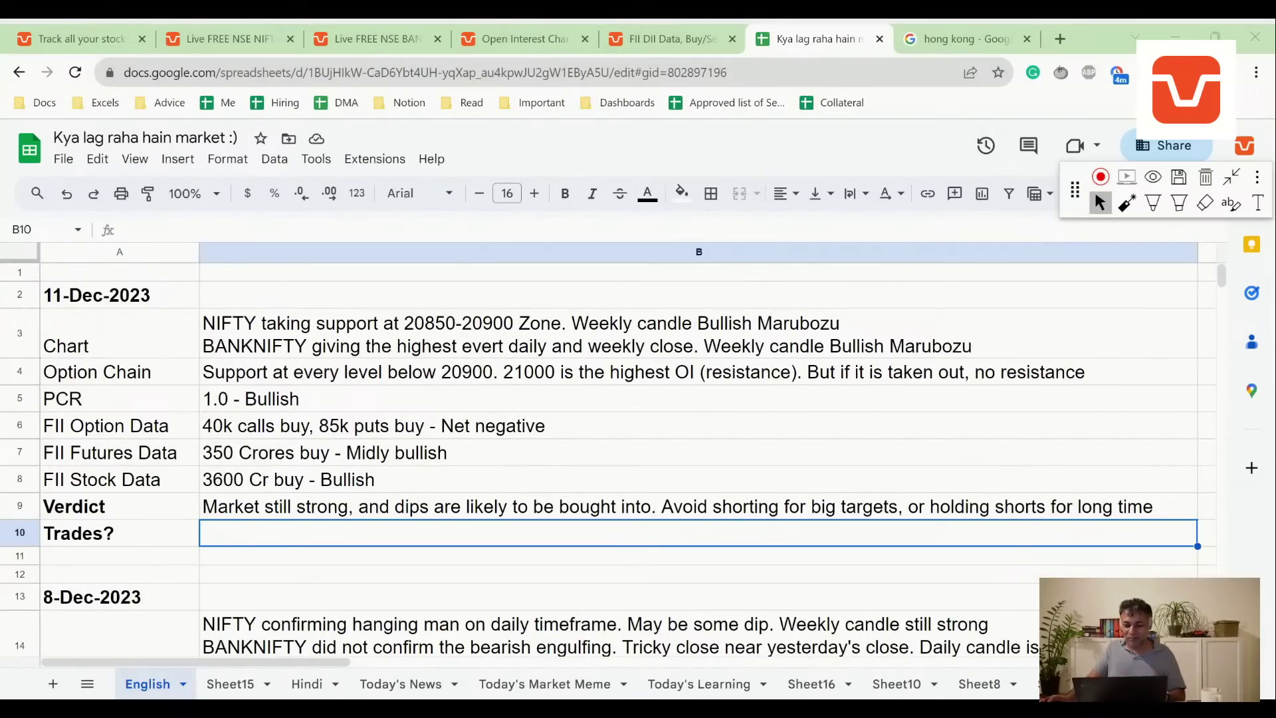
Return to the FII DII Data page and open Stock Market Calendar from the Analyse menu.
click(668, 39)
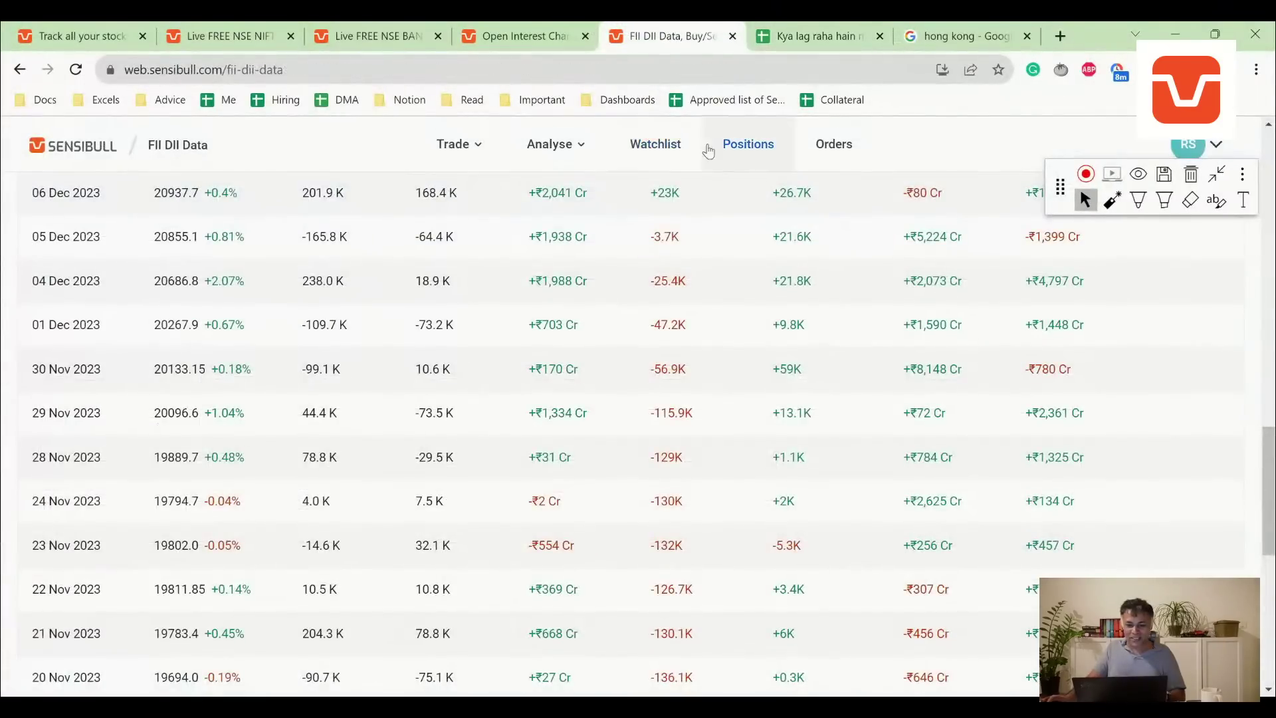
click(561, 154)
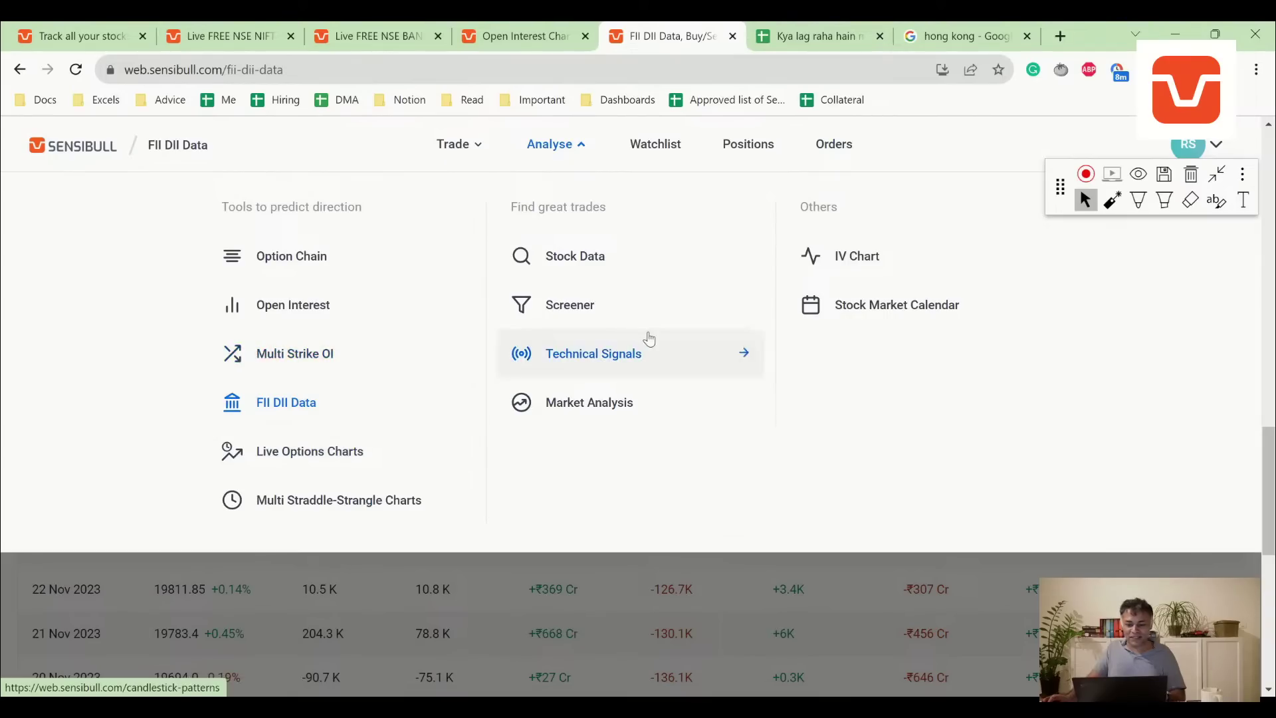
click(472, 145)
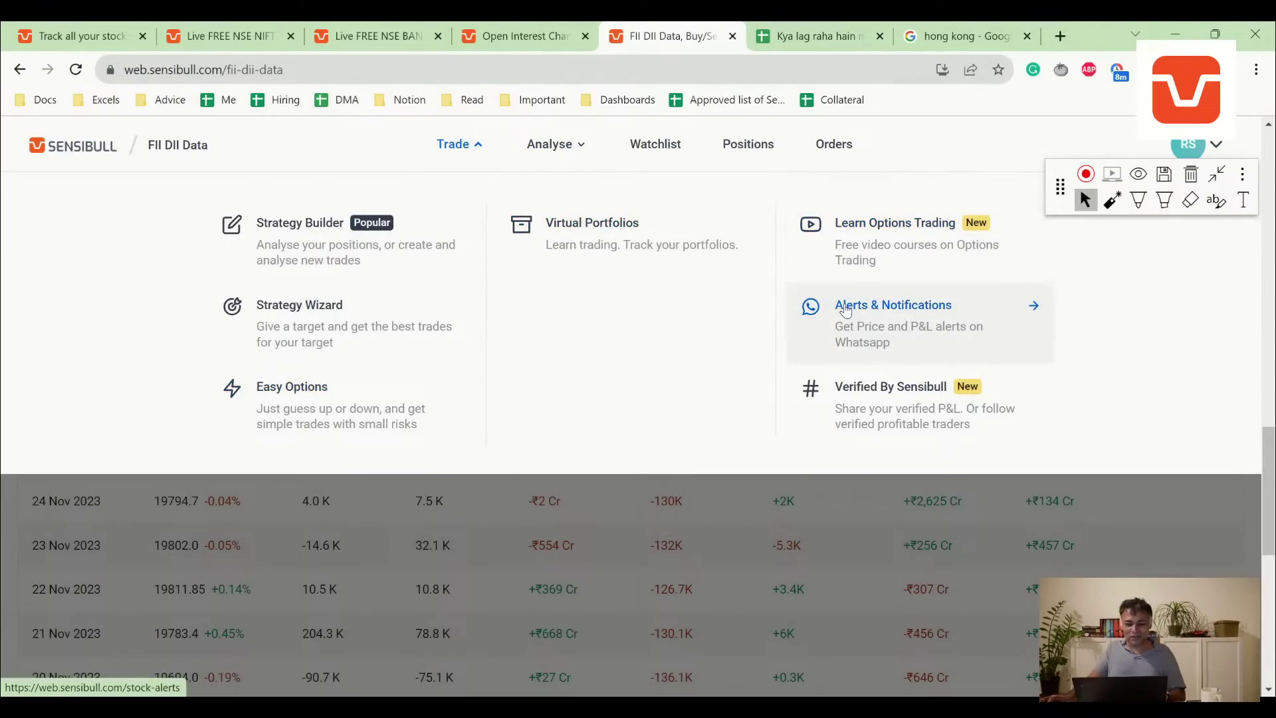
click(564, 146)
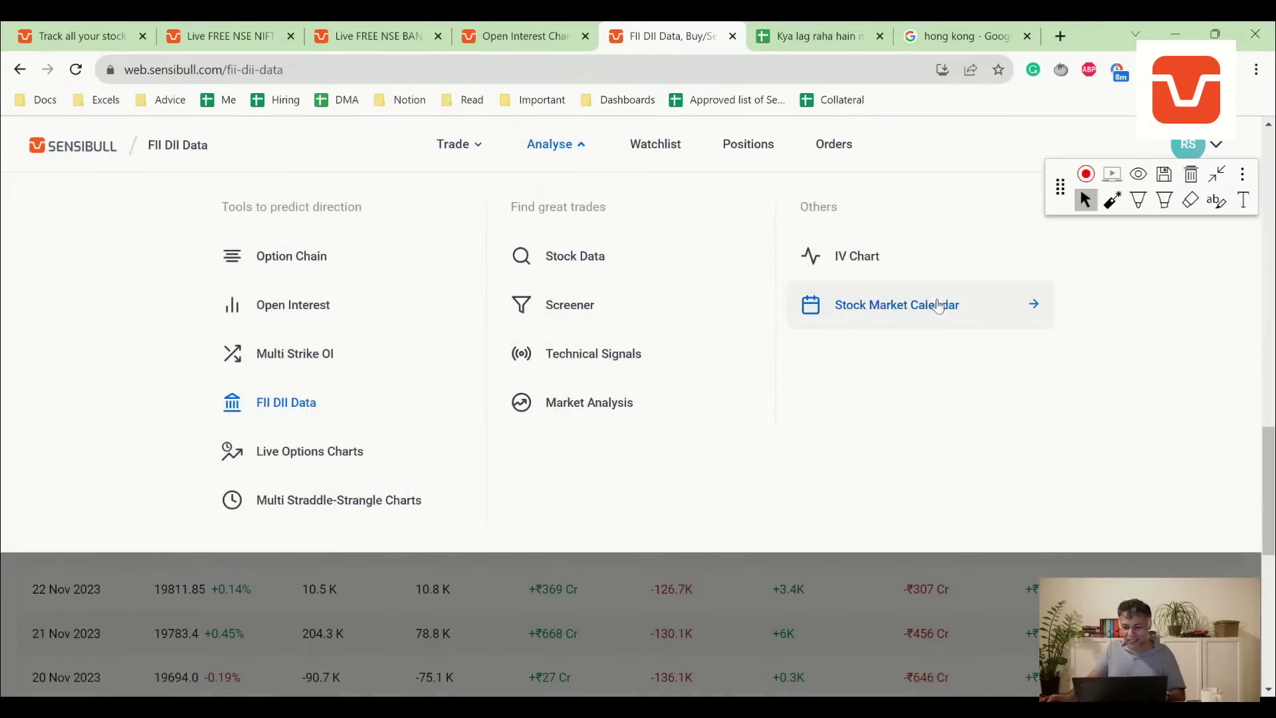
click(910, 306)
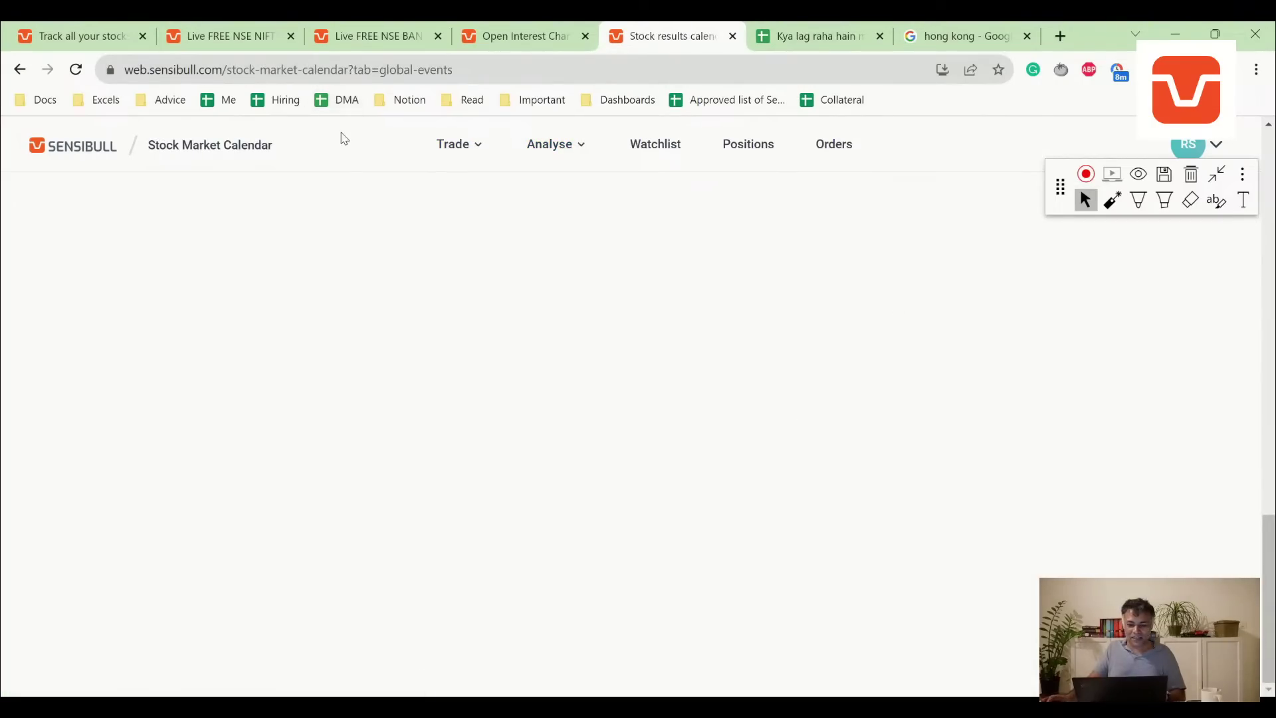
Reload the calendar and highlight the 12 Dec Tue Industrial and inflation dates in pink.
click(431, 68)
key(Return)
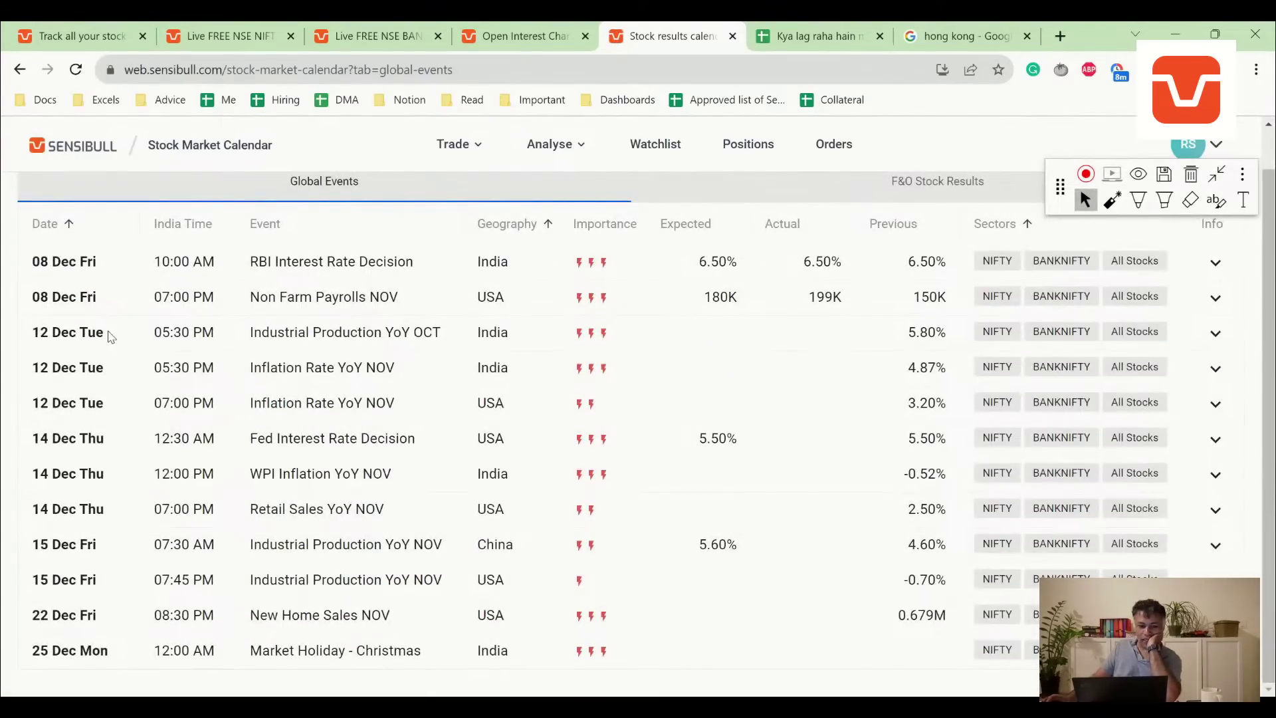
click(1165, 200)
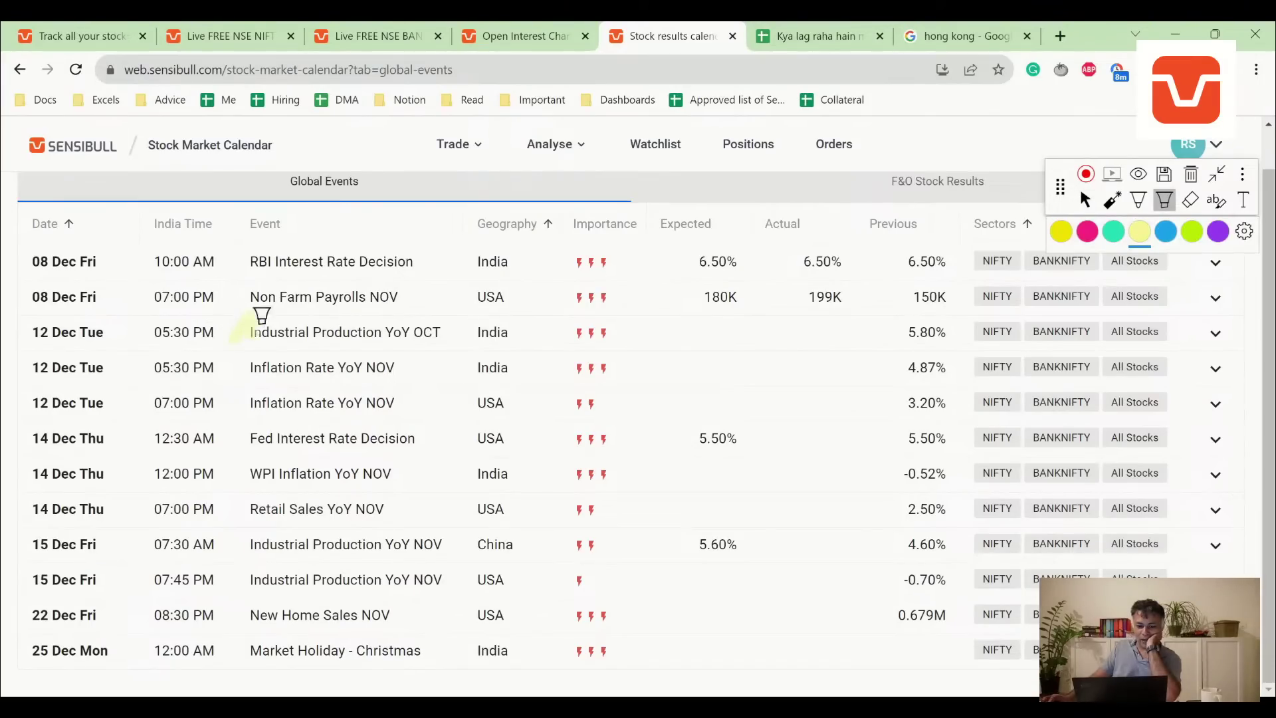
drag(262, 315, 307, 317)
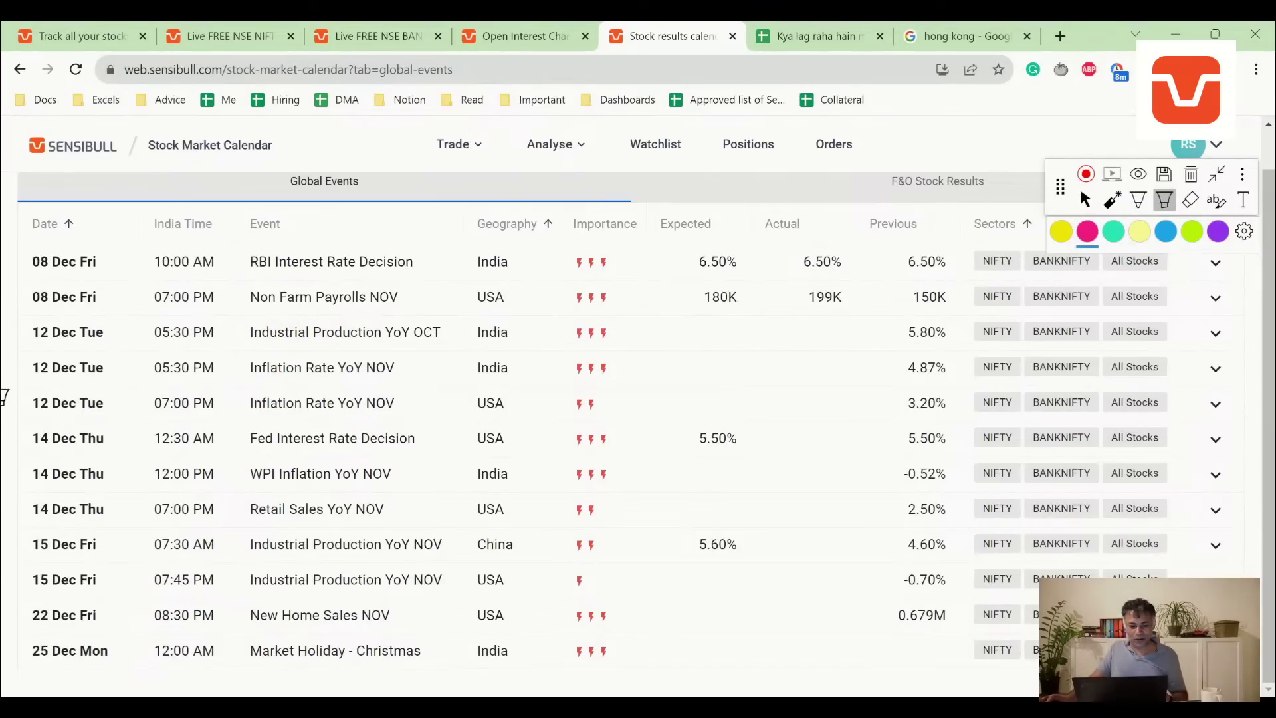
drag(25, 378, 73, 347)
drag(28, 412, 83, 384)
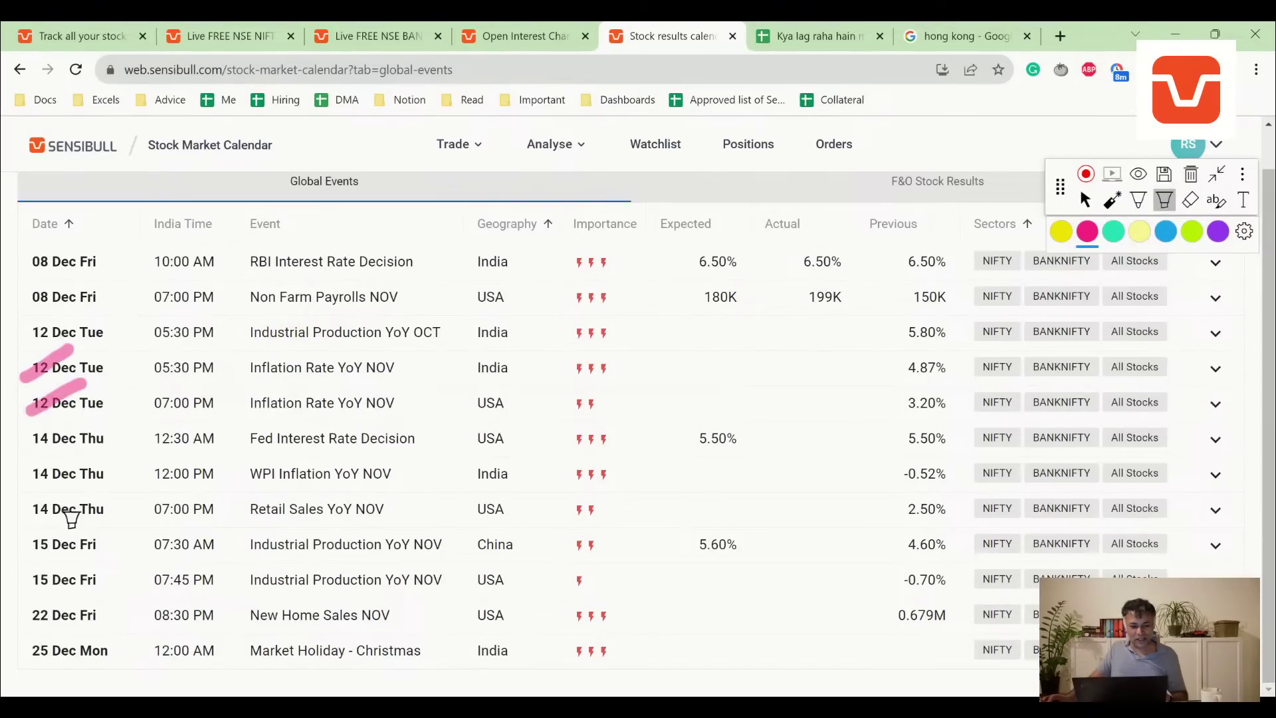
Scribble purple over 14 Dec in the Fed row, then highlight the 14 Dec Thu dates in pink.
click(1222, 237)
mouse_move(34, 442)
mouse_down()
mouse_move(40, 429)
mouse_move(89, 440)
mouse_move(80, 416)
mouse_move(100, 462)
mouse_move(67, 408)
mouse_move(31, 439)
mouse_move(87, 447)
mouse_move(70, 423)
mouse_move(33, 436)
mouse_move(105, 439)
mouse_up()
click(1088, 233)
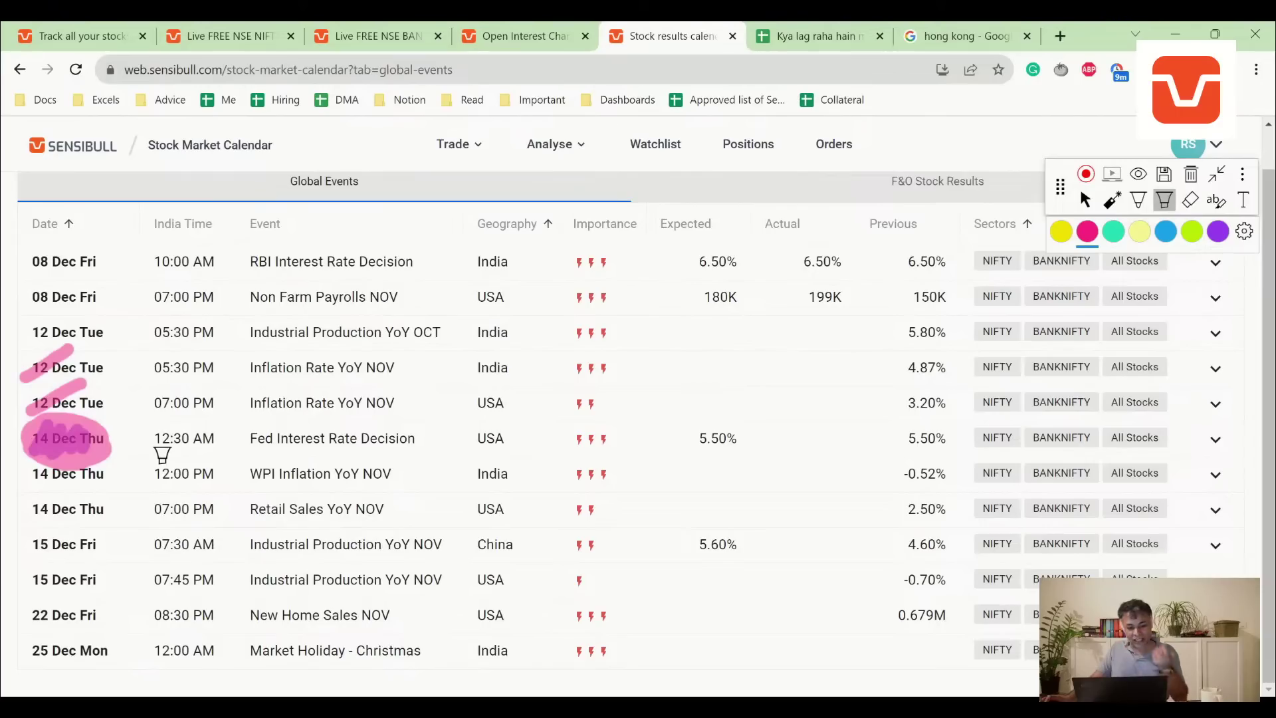
mouse_move(20, 459)
mouse_down()
mouse_move(107, 454)
mouse_move(117, 471)
mouse_up()
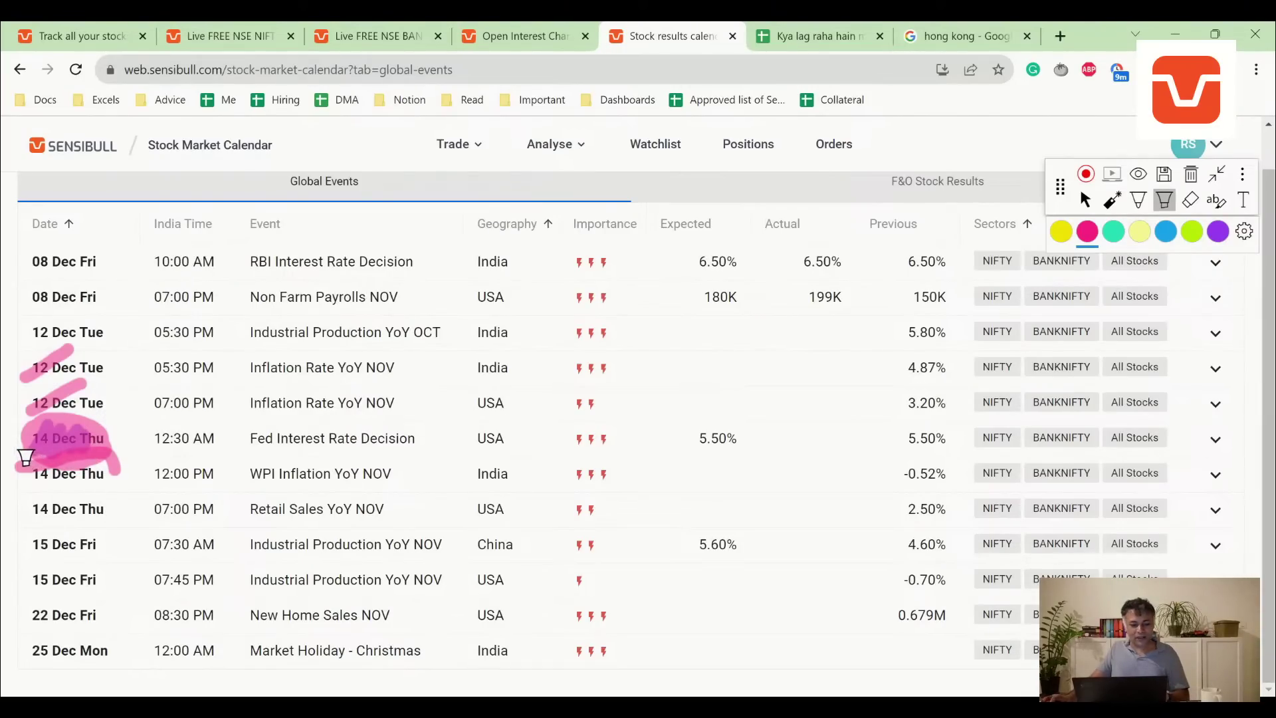
mouse_move(25, 460)
mouse_down()
mouse_move(21, 483)
mouse_move(119, 480)
mouse_move(114, 450)
mouse_move(29, 454)
mouse_move(100, 475)
mouse_move(116, 456)
mouse_move(47, 452)
mouse_up()
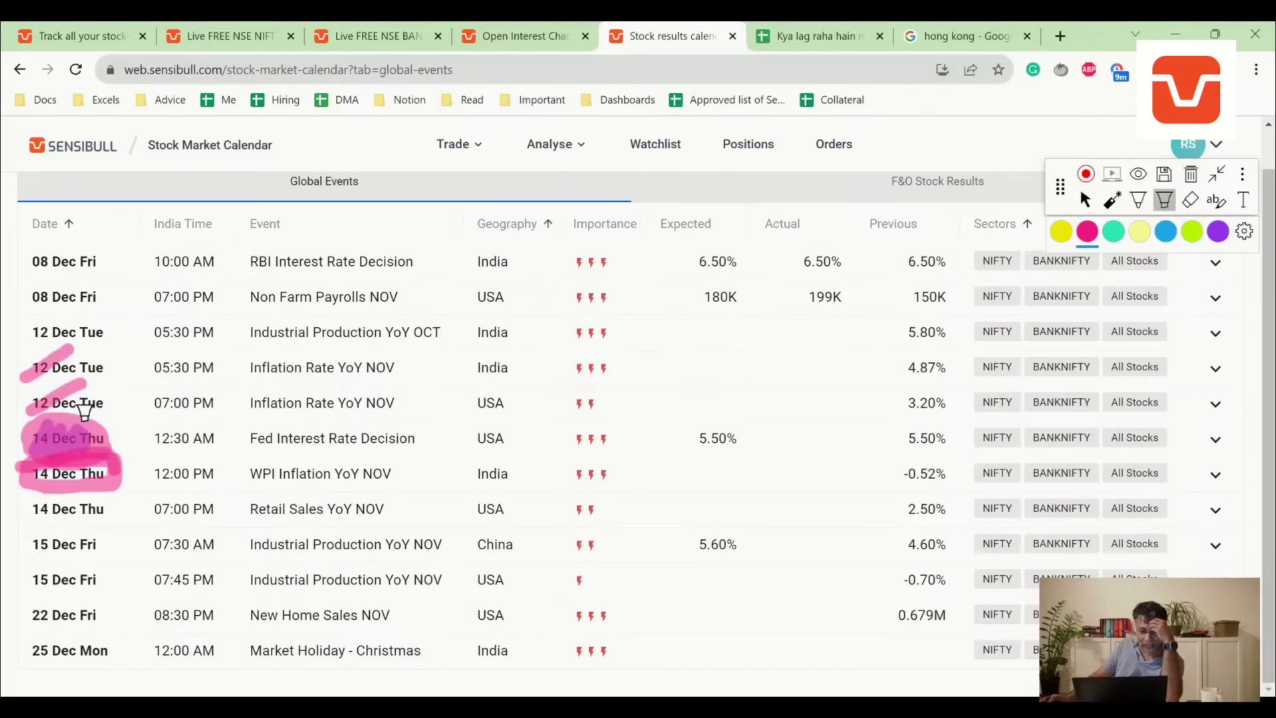
drag(44, 469, 113, 472)
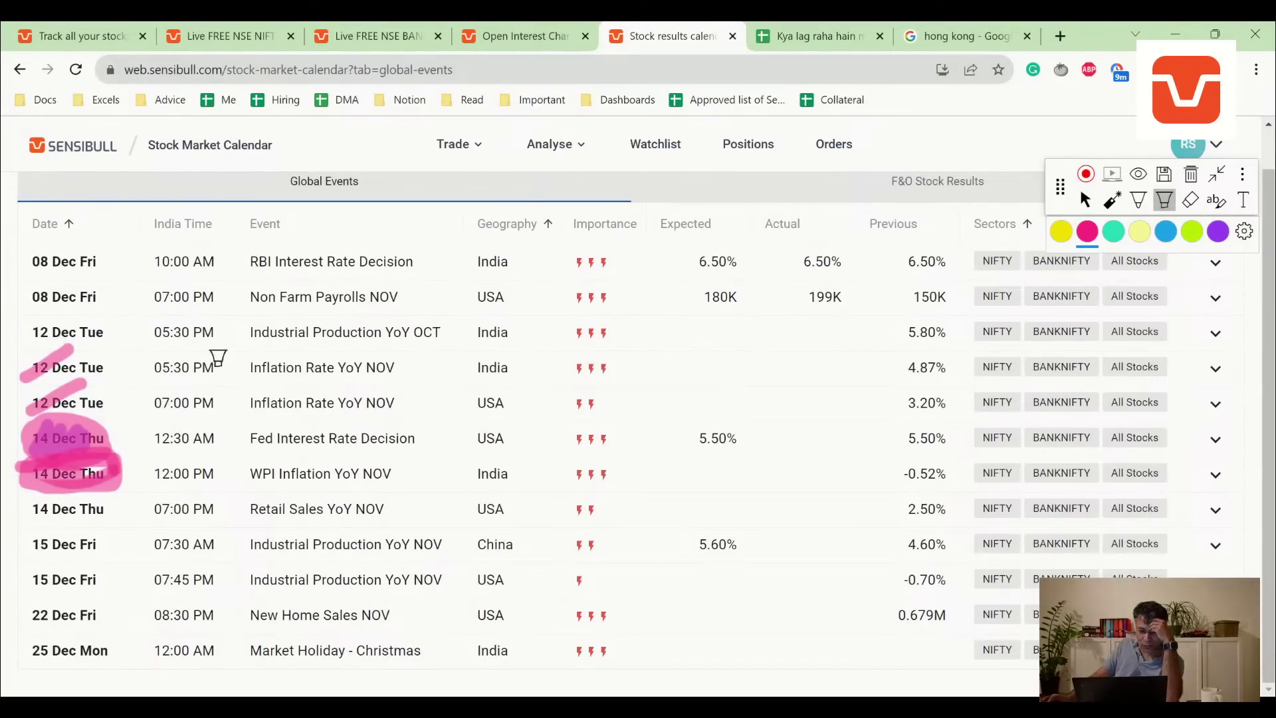
Box the 12 Dec Inflation Rate rows and the 14 Dec WPI and Retail Sales rows in pink.
mouse_move(28, 376)
mouse_down()
mouse_move(117, 362)
mouse_move(411, 371)
mouse_up()
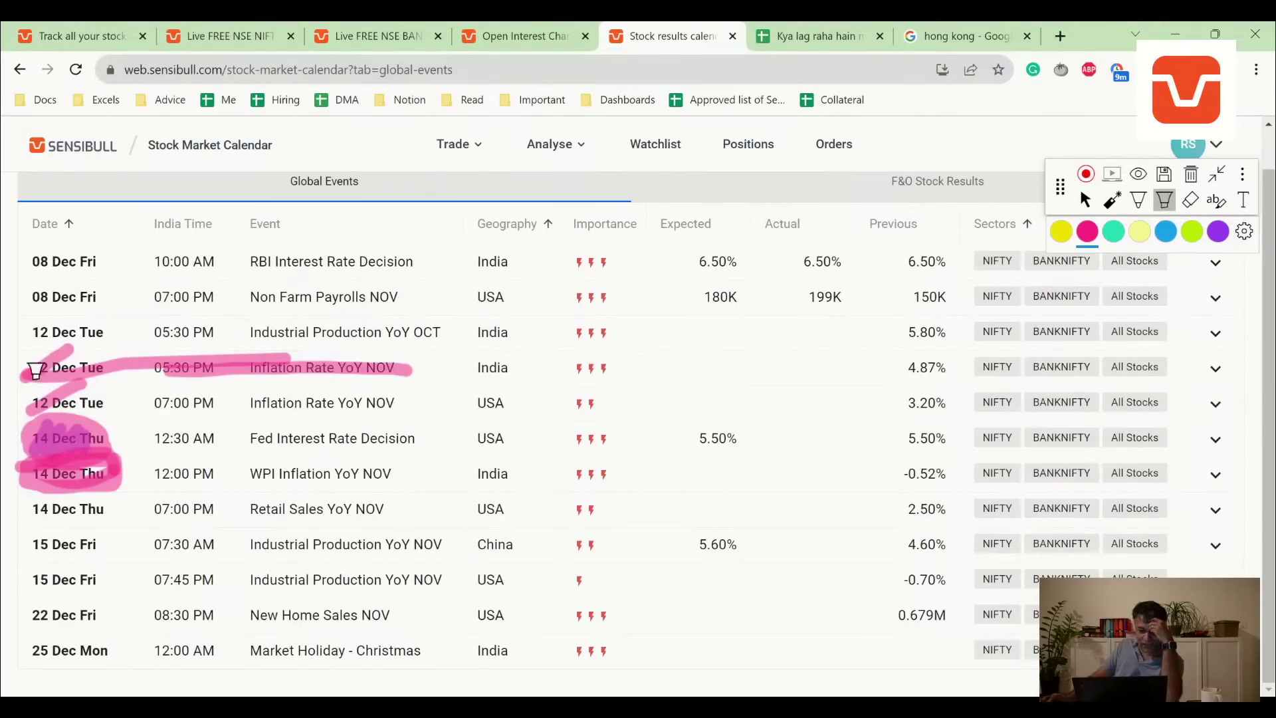
mouse_move(36, 370)
mouse_down()
mouse_move(14, 392)
mouse_move(83, 420)
mouse_move(450, 411)
mouse_move(444, 334)
mouse_move(20, 362)
mouse_up()
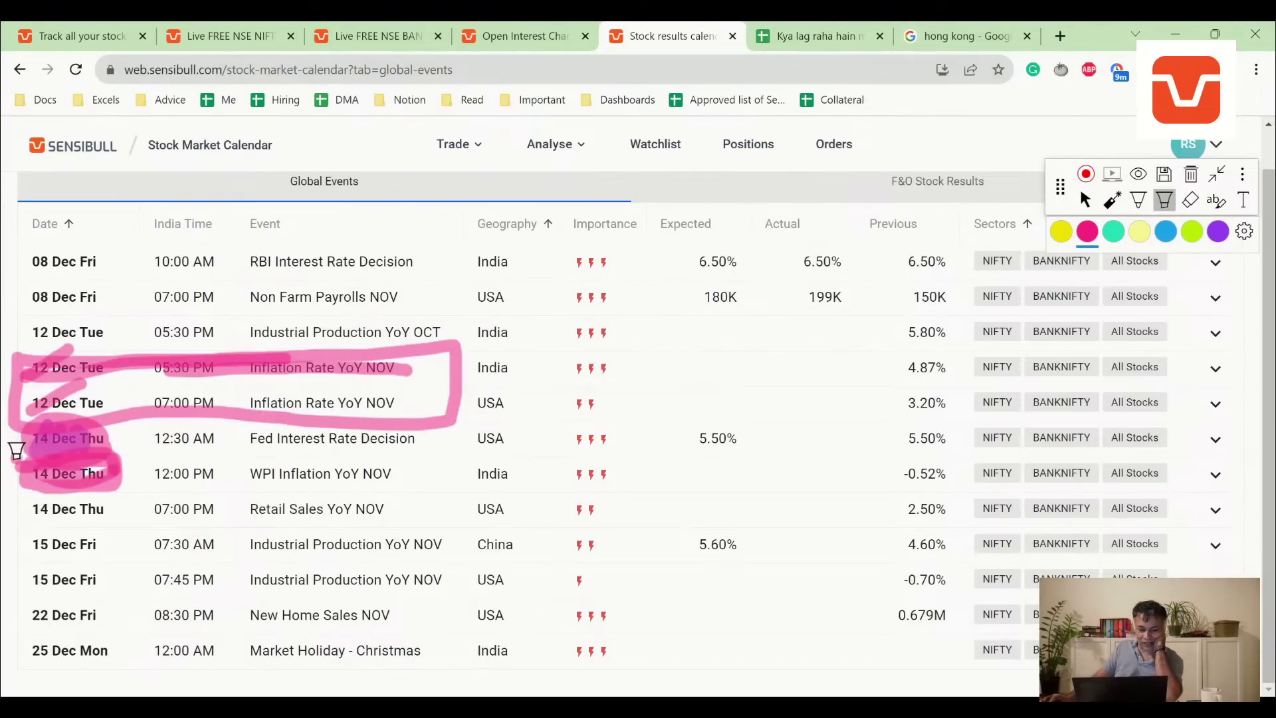
mouse_move(17, 450)
mouse_down()
mouse_move(18, 522)
mouse_move(459, 505)
mouse_move(458, 471)
mouse_move(399, 456)
mouse_move(13, 459)
mouse_move(226, 474)
mouse_up()
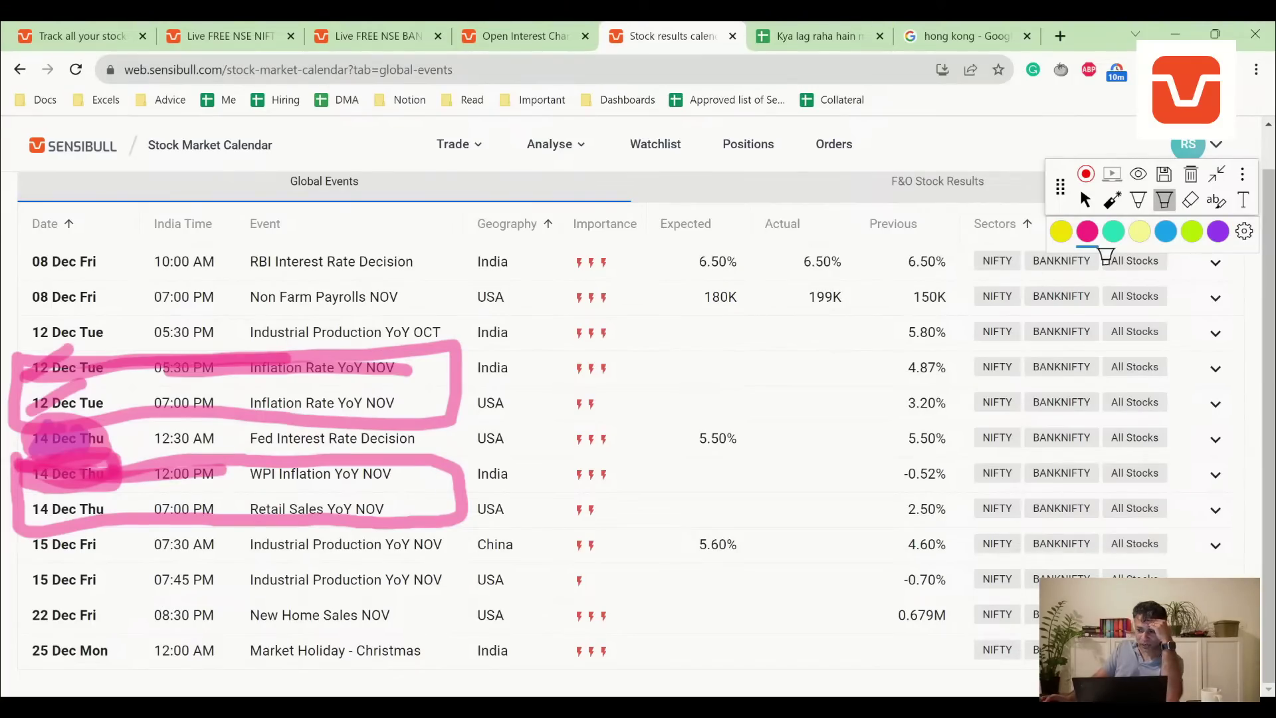
Circle the Fed Interest Rate Decision row and its 5.50% expected rate in red pen.
click(1139, 201)
mouse_move(143, 442)
mouse_down()
mouse_move(164, 405)
mouse_move(319, 396)
mouse_move(452, 424)
mouse_move(377, 468)
mouse_move(136, 459)
mouse_move(190, 401)
mouse_move(401, 409)
mouse_move(166, 419)
mouse_move(155, 468)
mouse_move(375, 466)
mouse_move(407, 405)
mouse_move(150, 429)
mouse_move(261, 490)
mouse_up()
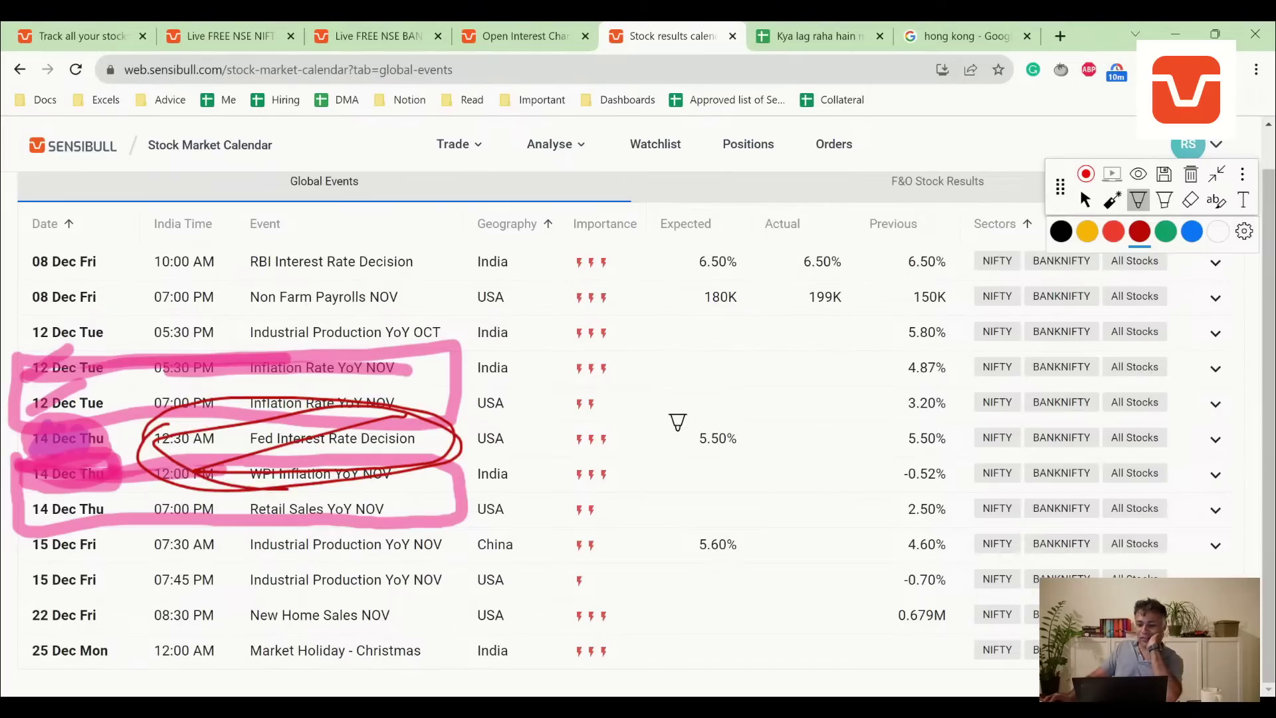
mouse_move(679, 429)
mouse_down()
mouse_move(715, 403)
mouse_move(739, 462)
mouse_move(678, 440)
mouse_move(686, 408)
mouse_up()
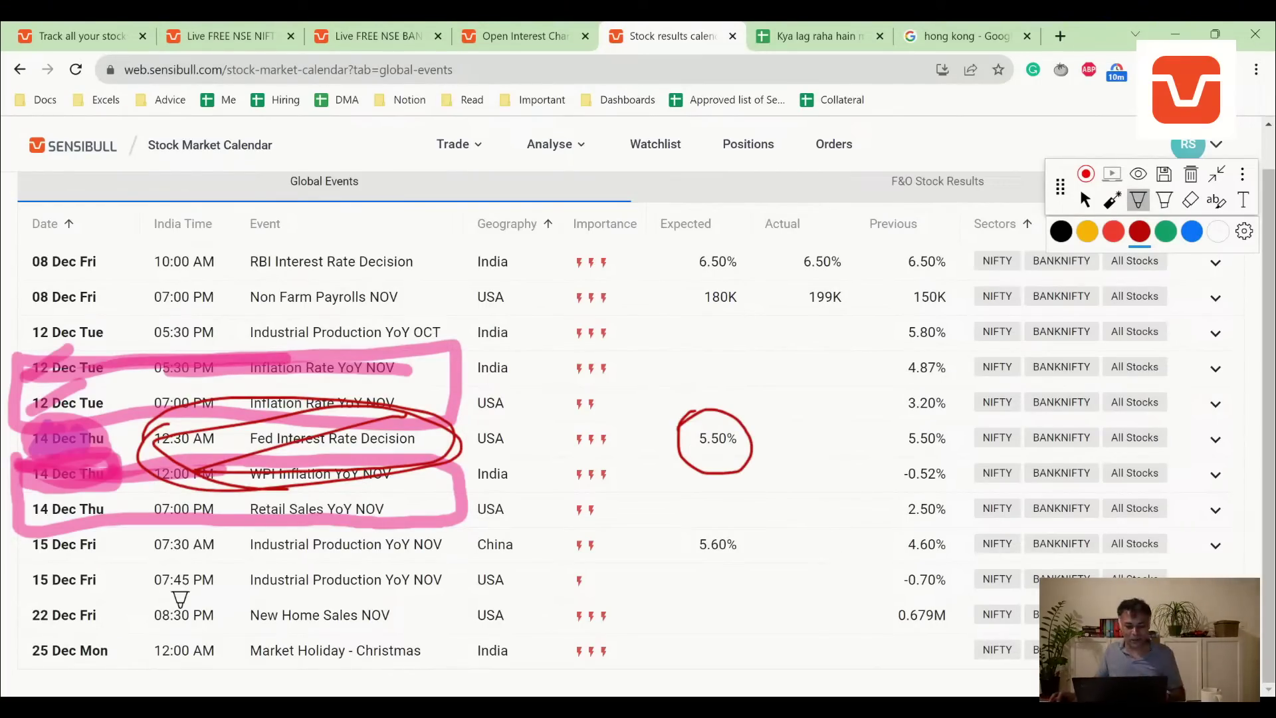
Draw red tick strokes beside the Fed row and the other marked event rows.
drag(465, 440, 562, 403)
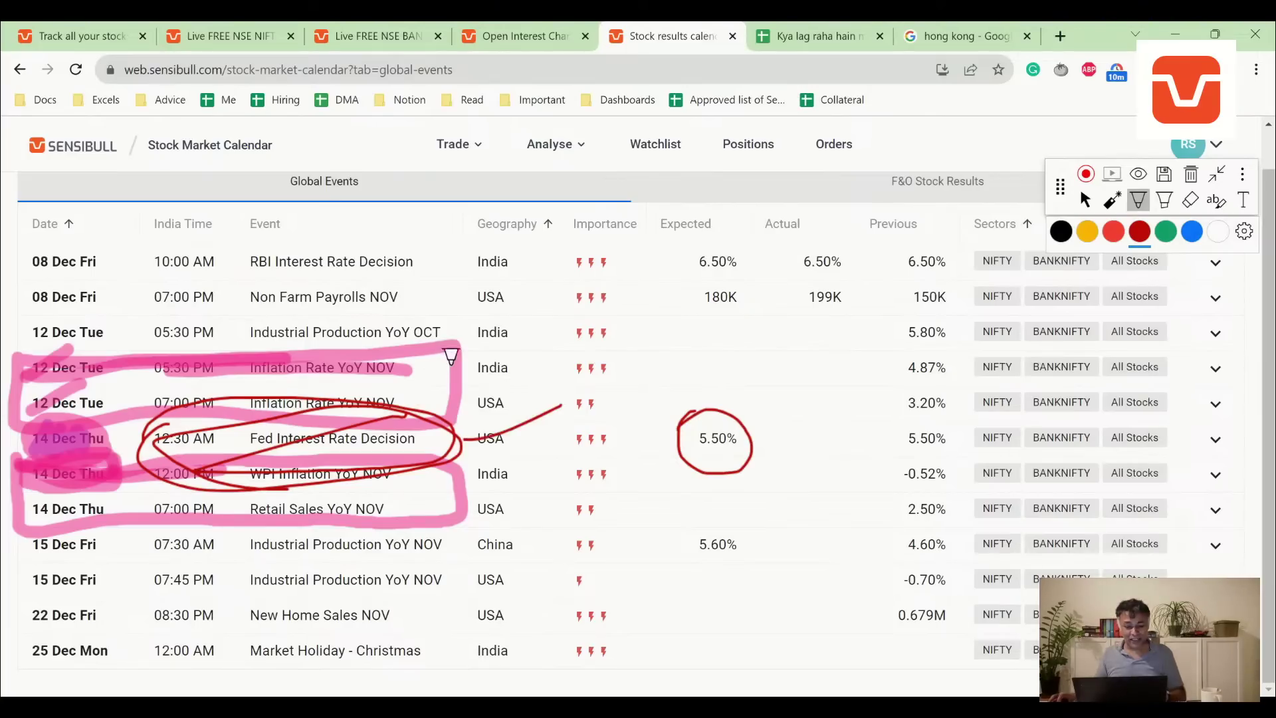
drag(454, 389, 536, 344)
drag(465, 497, 571, 440)
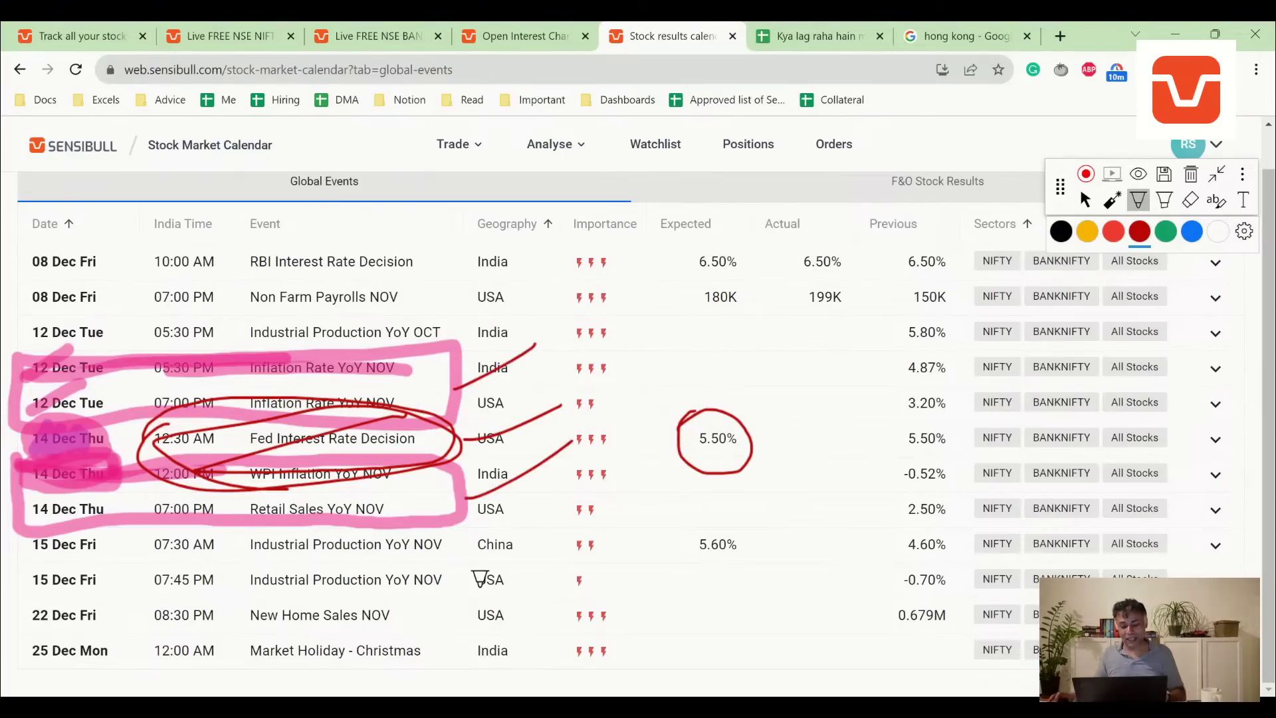